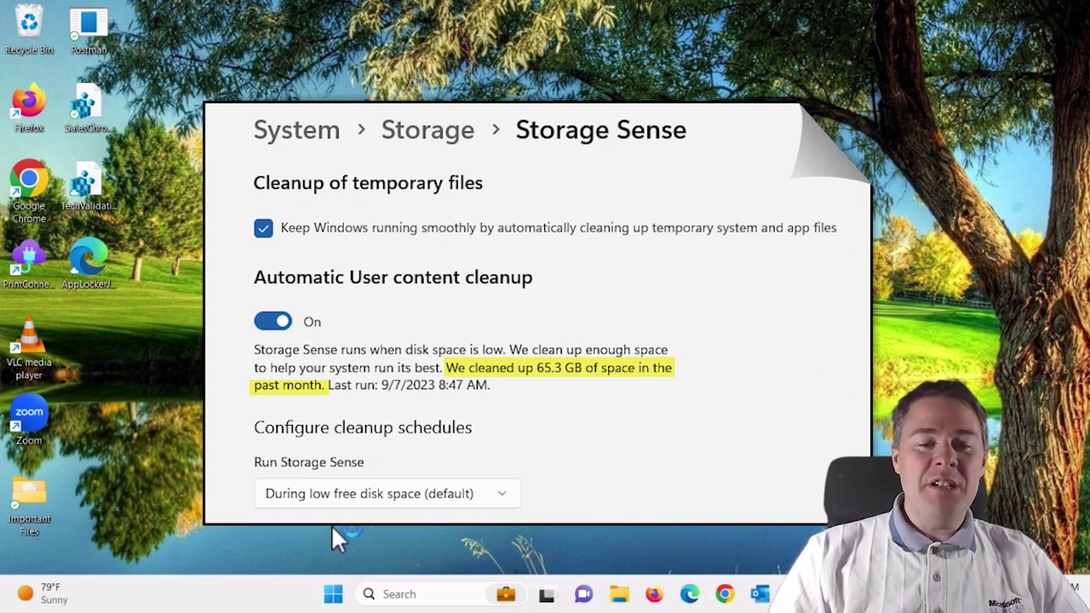
Open Windows Settings, search for storage, and open the Storage Sense configuration page.
click(334, 594)
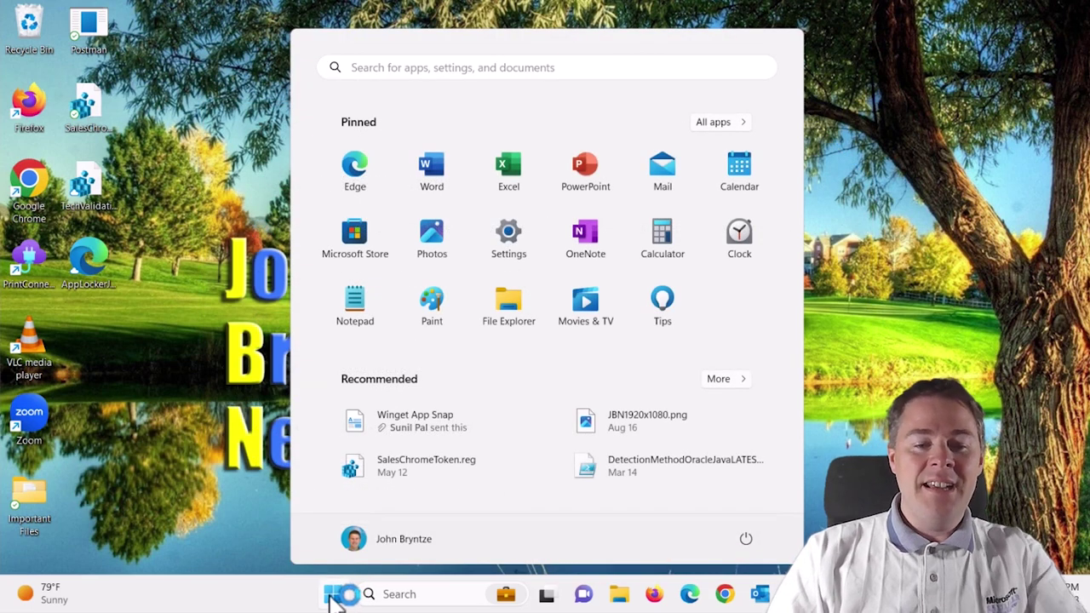
text(settings)
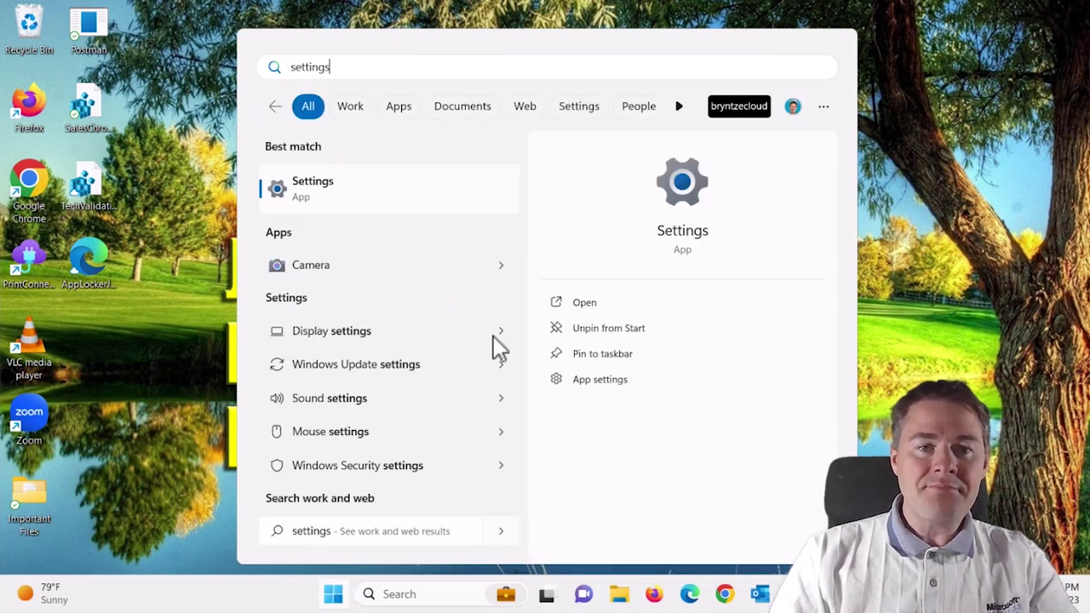
click(302, 190)
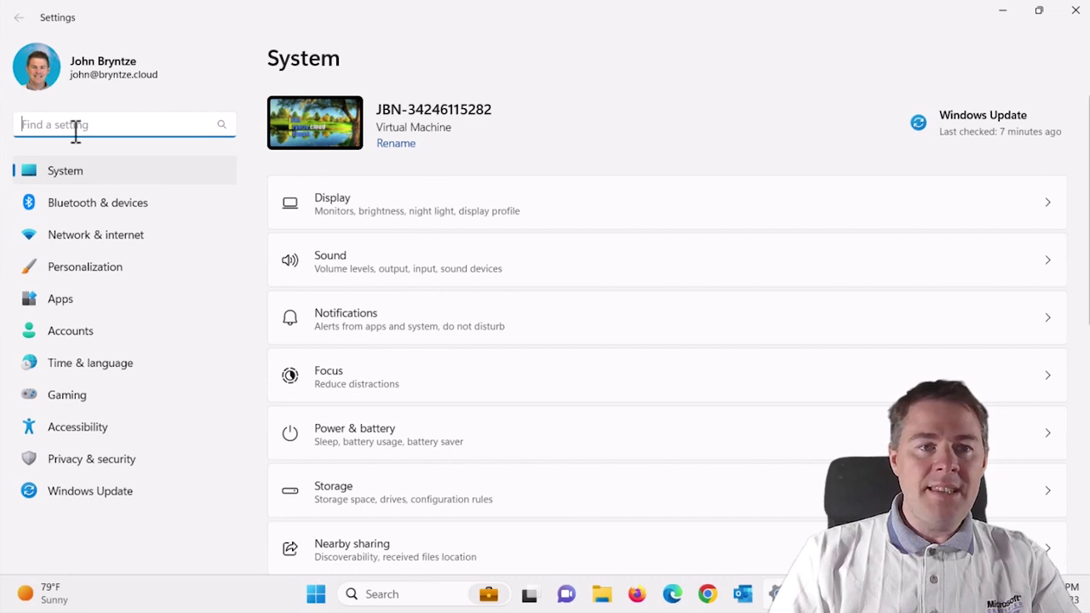
text(stora)
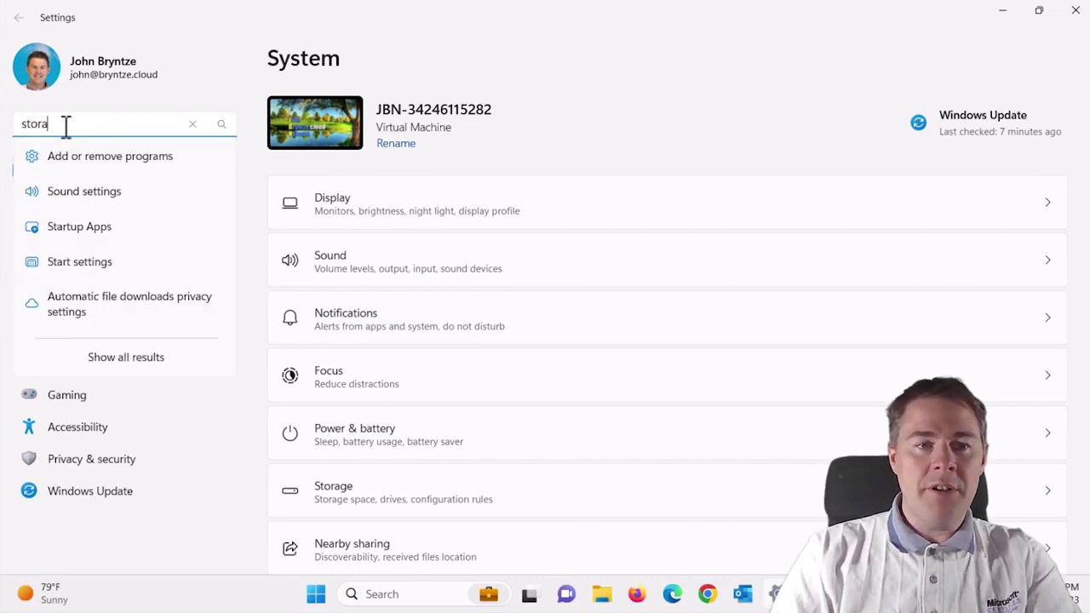
text(ge)
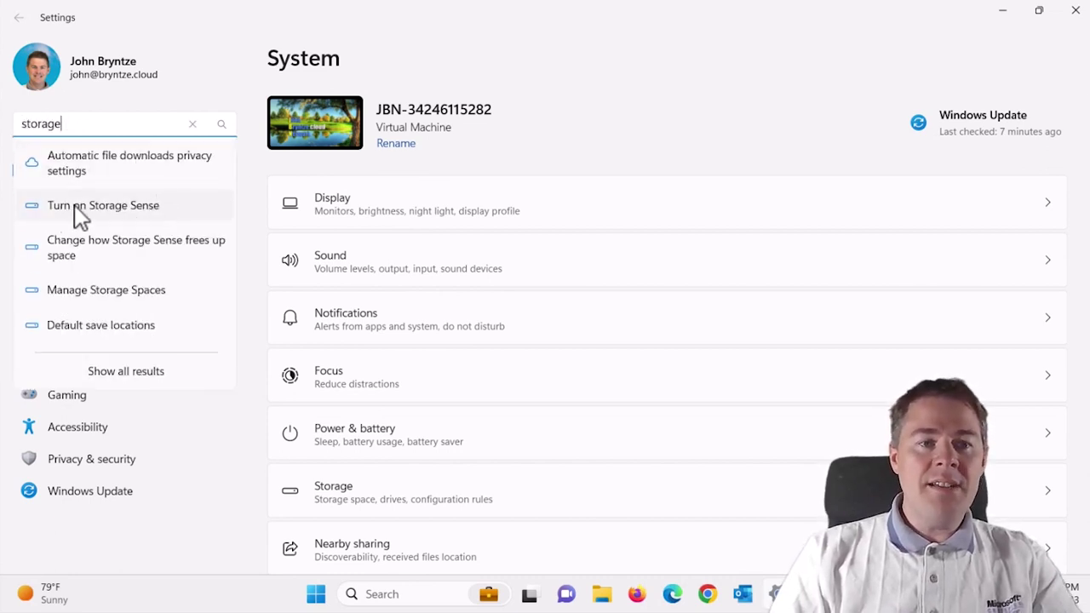
click(124, 220)
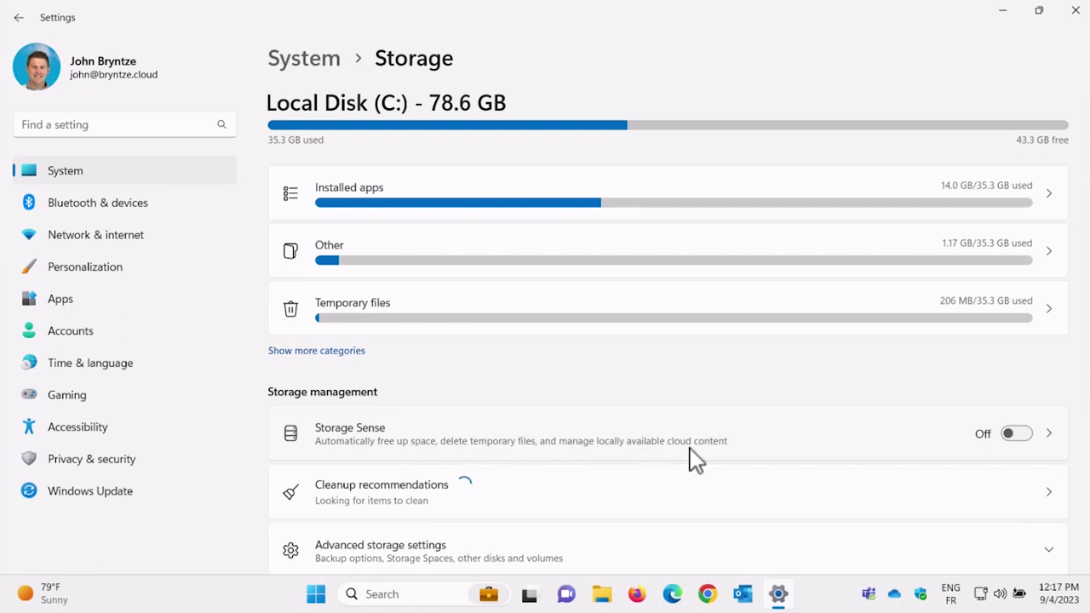
click(1049, 436)
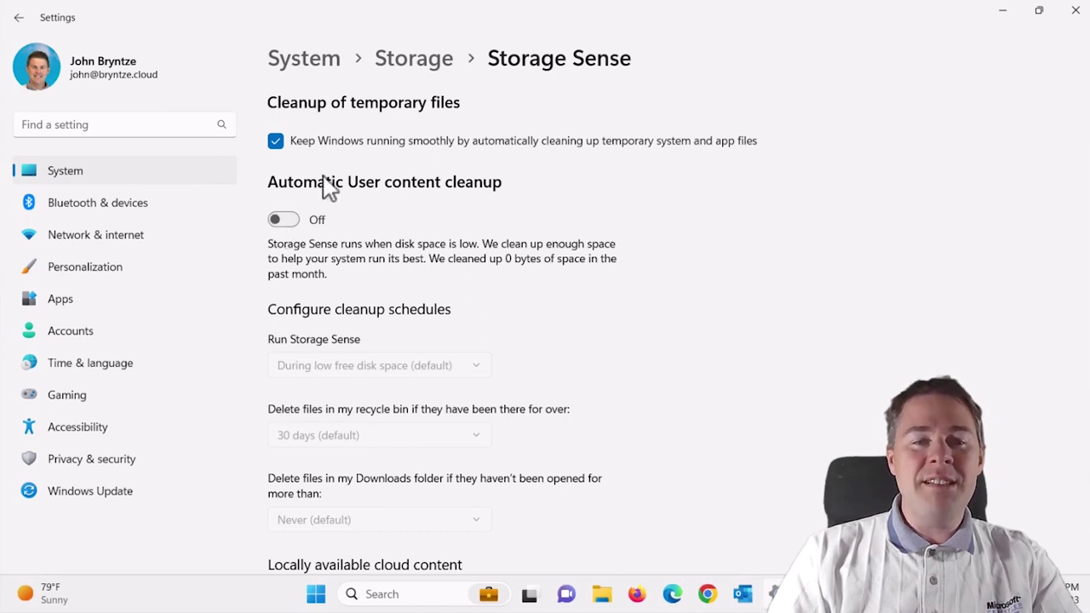
Turn on automatic user content cleanup and keep Storage Sense running During low free disk space (default).
click(283, 221)
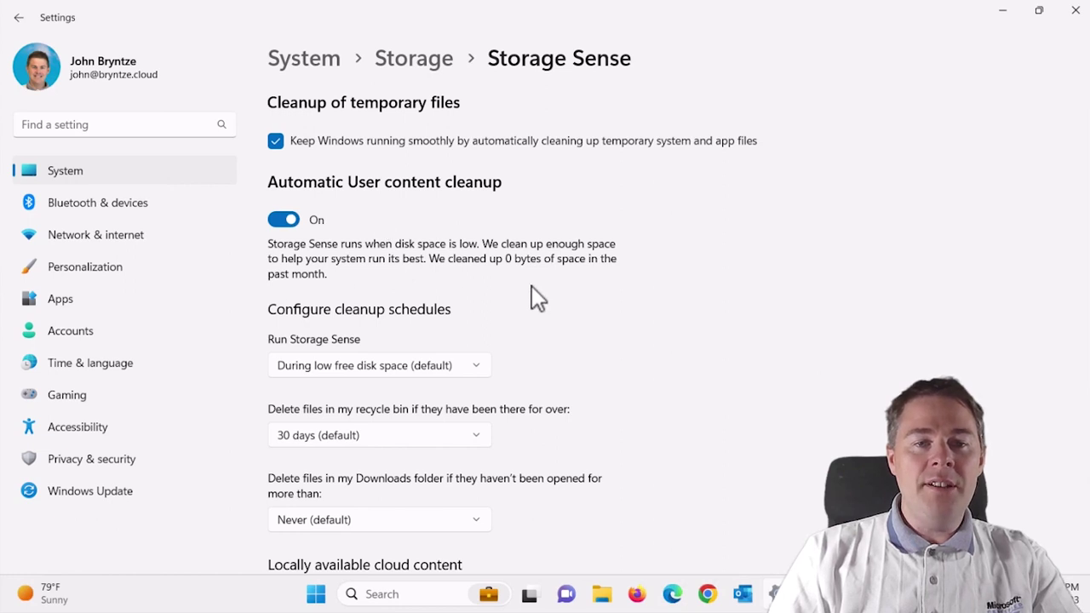
scroll(535, 297, down, 3)
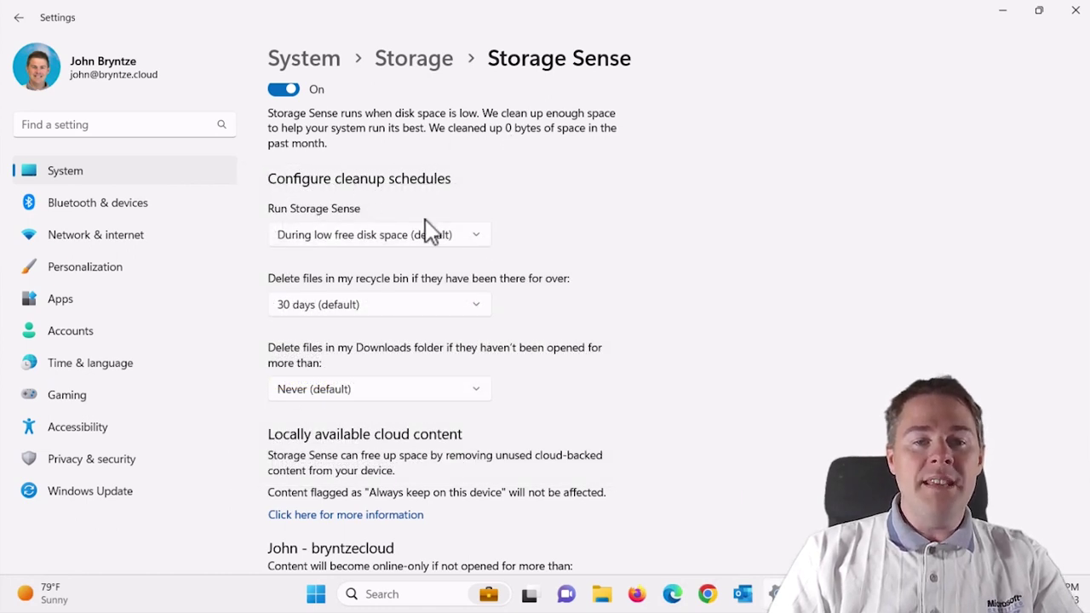
click(441, 239)
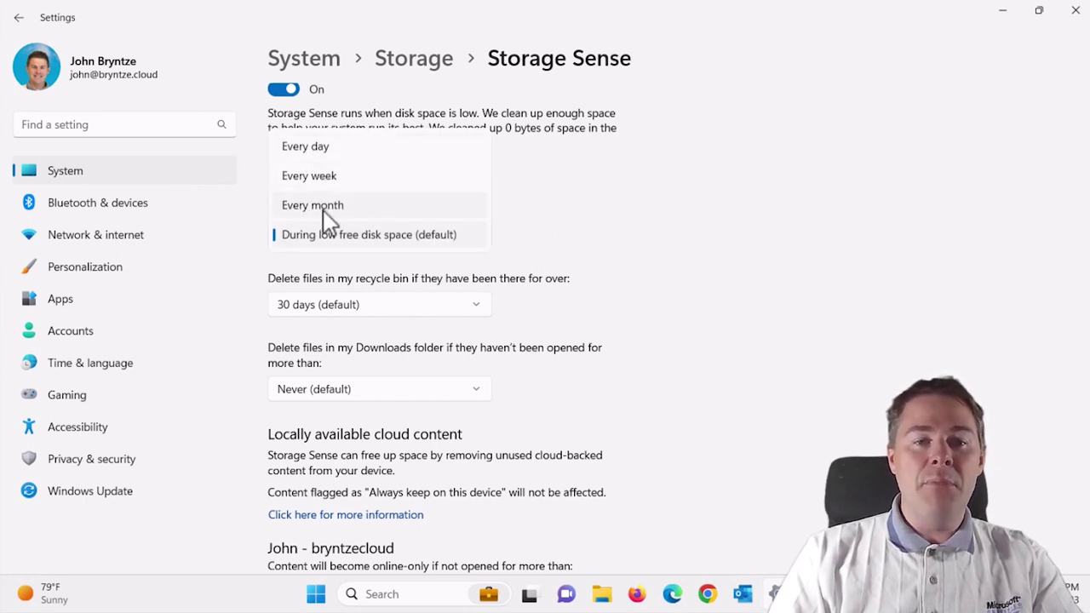
click(329, 238)
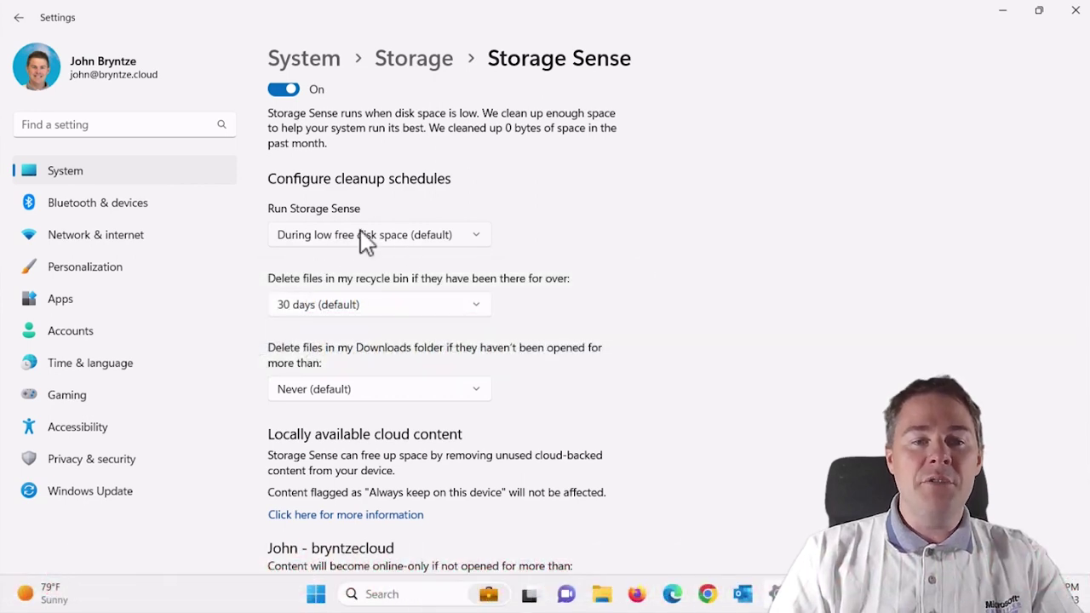
Show the desktop, inspect the deleted files in the Recycle Bin, and return to the Storage Sense settings.
scroll(576, 264, down, 3)
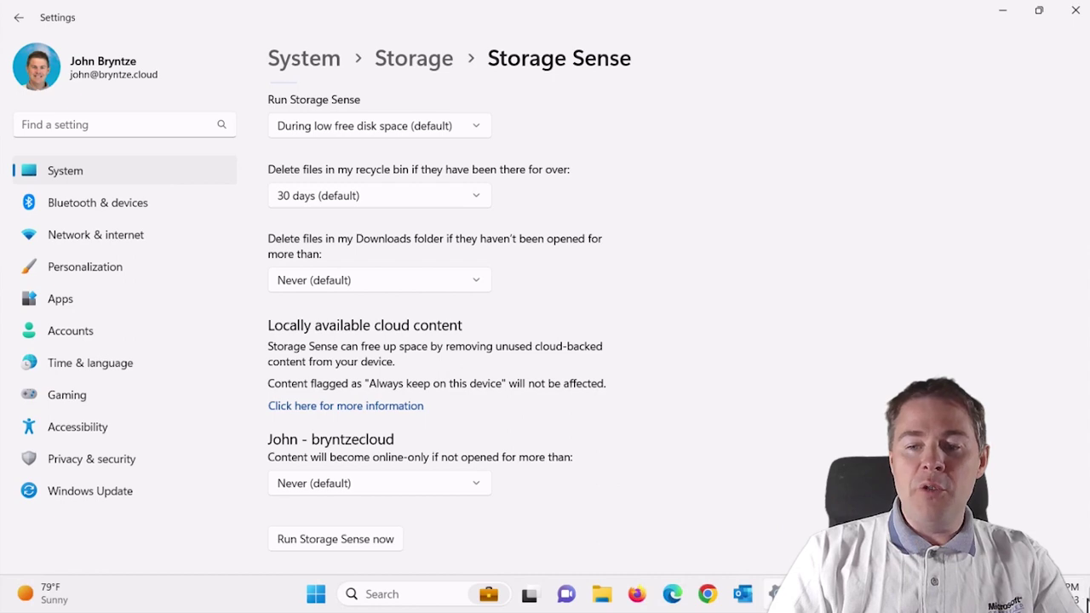
click(1087, 600)
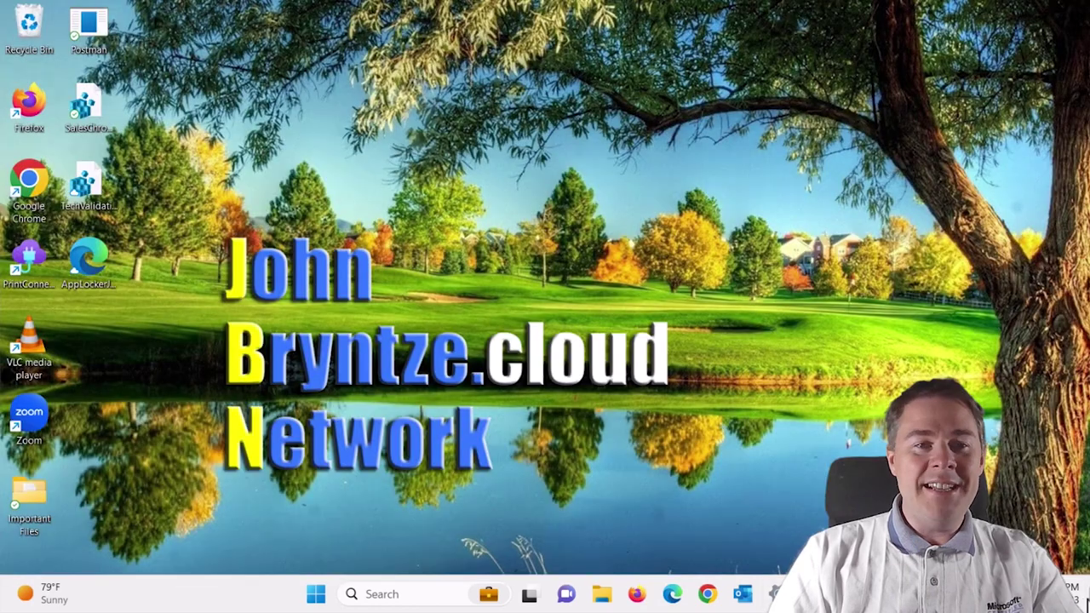
double_click(31, 21)
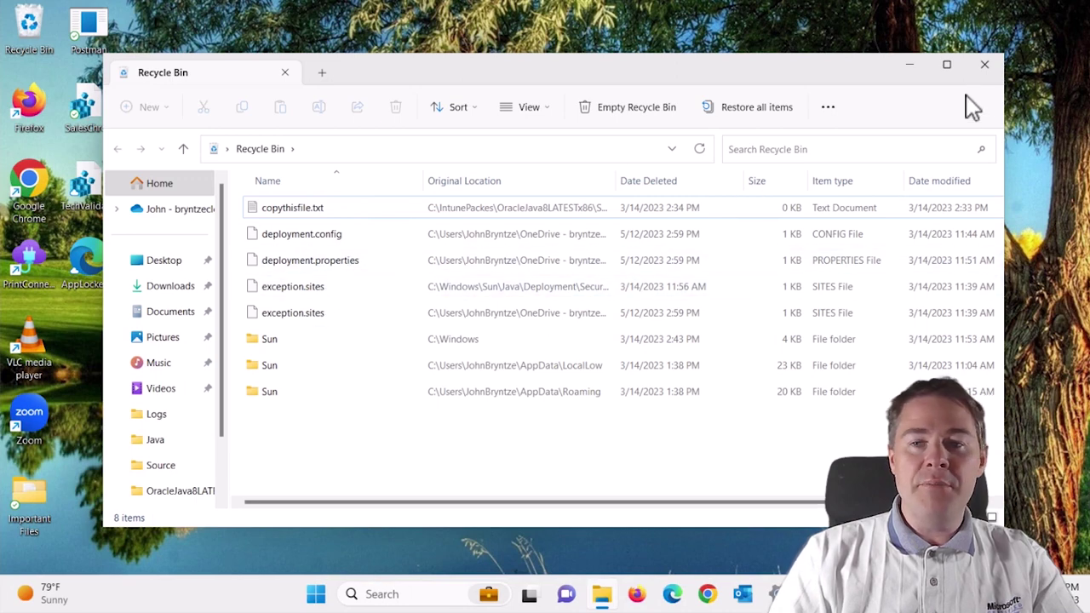
click(985, 69)
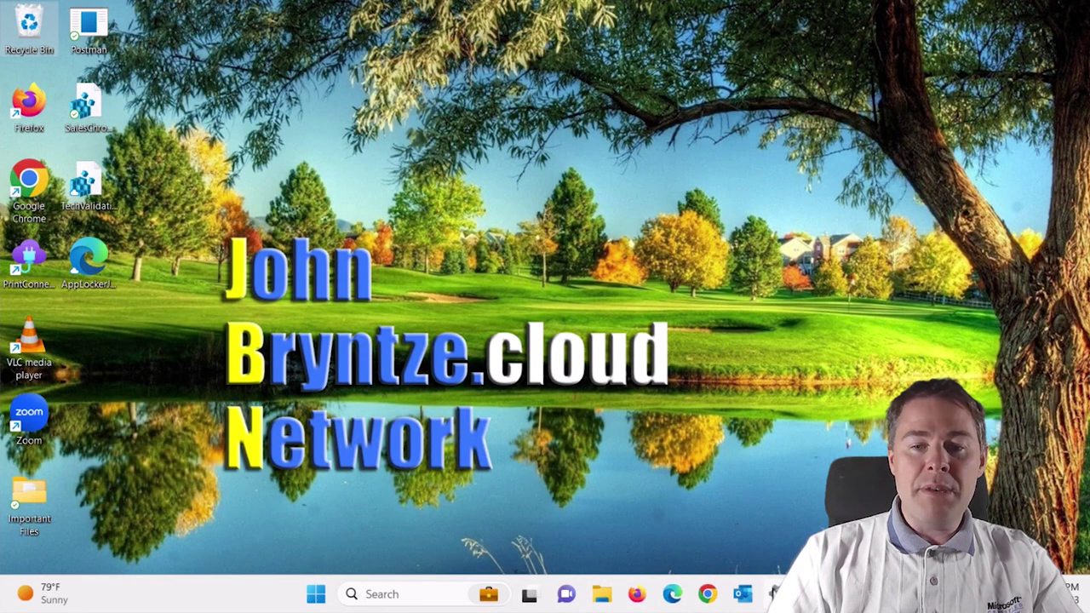
click(773, 594)
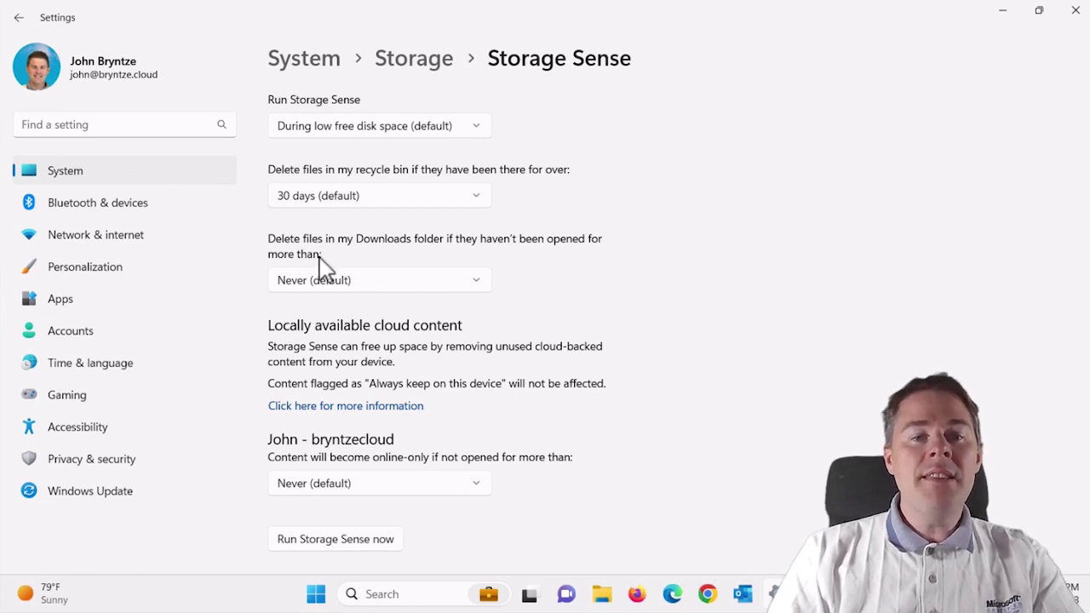
Review the deletion intervals for unopened Downloads folder files, keeping Never (default).
click(419, 280)
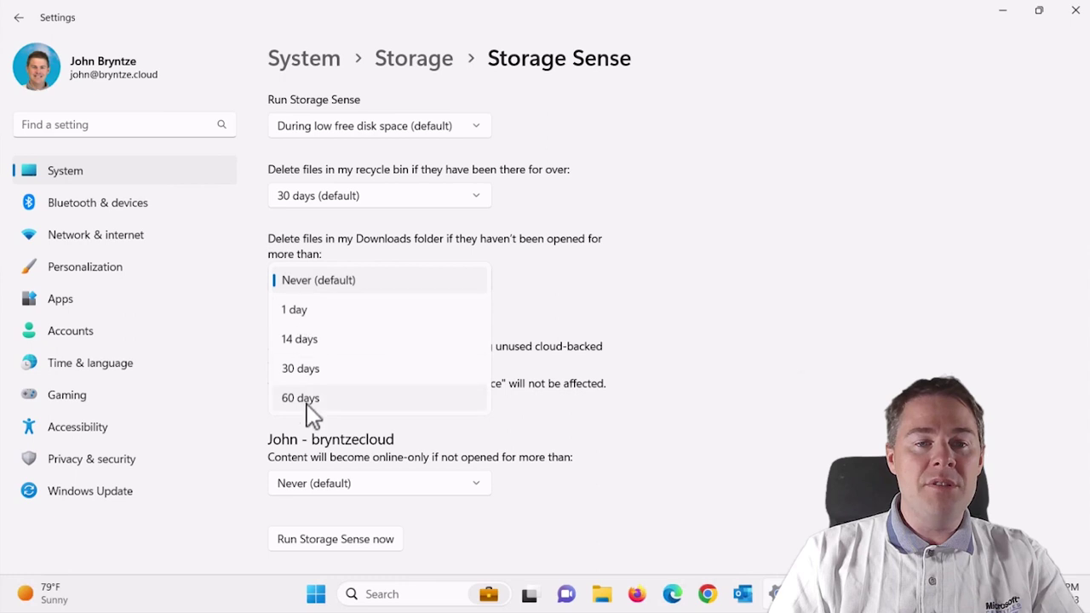
click(304, 293)
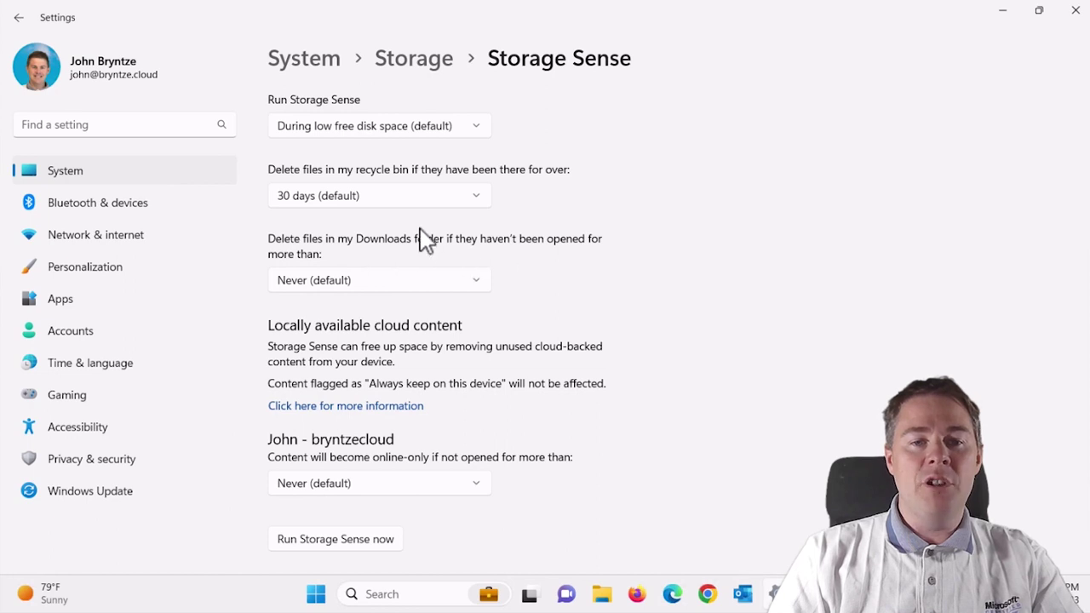
click(373, 283)
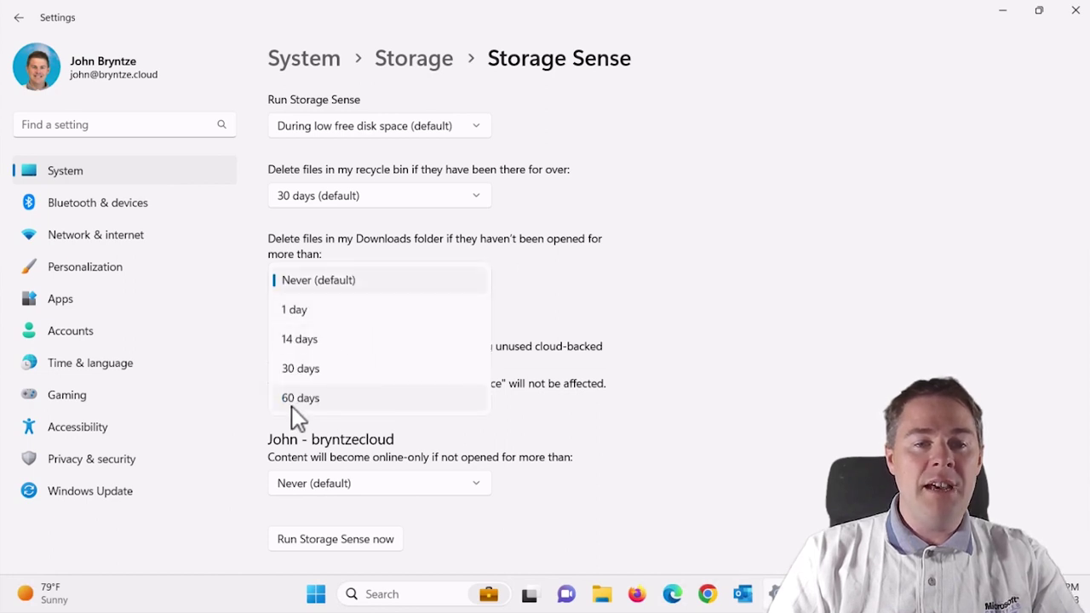
click(560, 271)
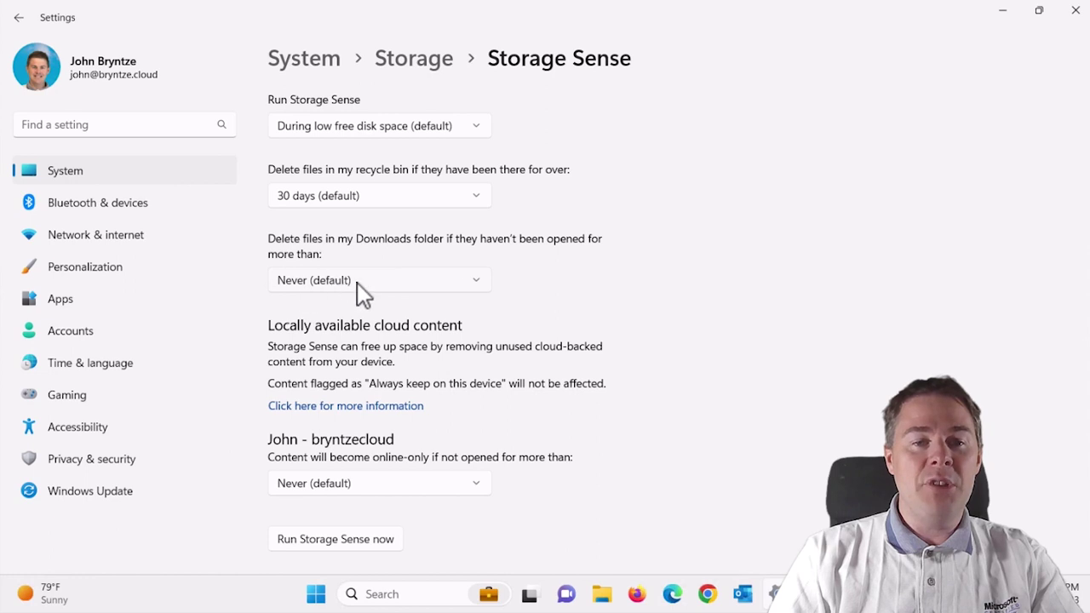
Set locally available cloud content to become online-only if not opened for more than 30 days.
scroll(600, 322, down, 1)
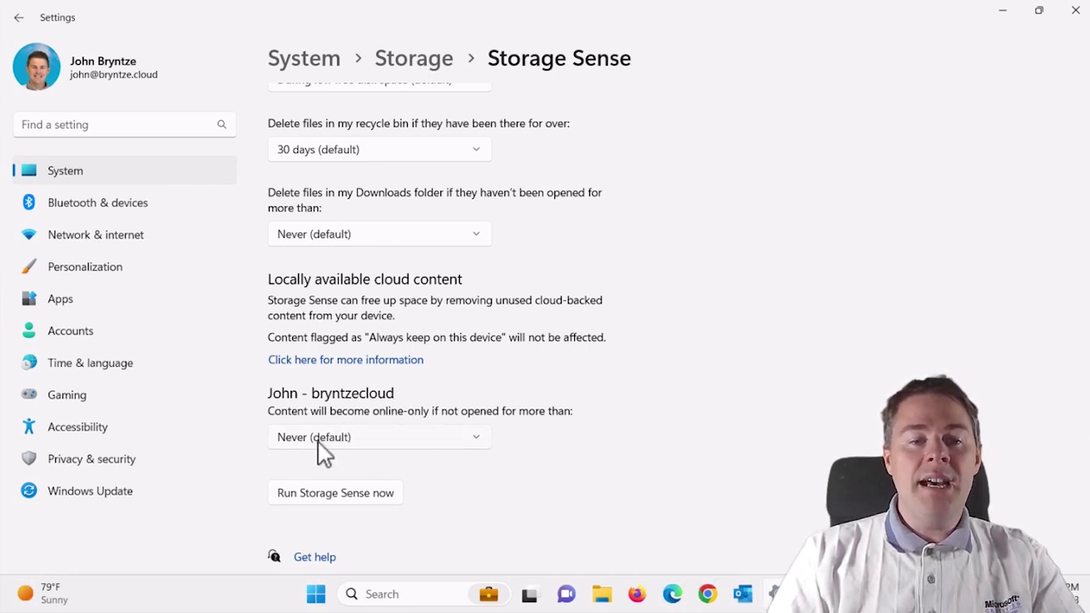
click(339, 443)
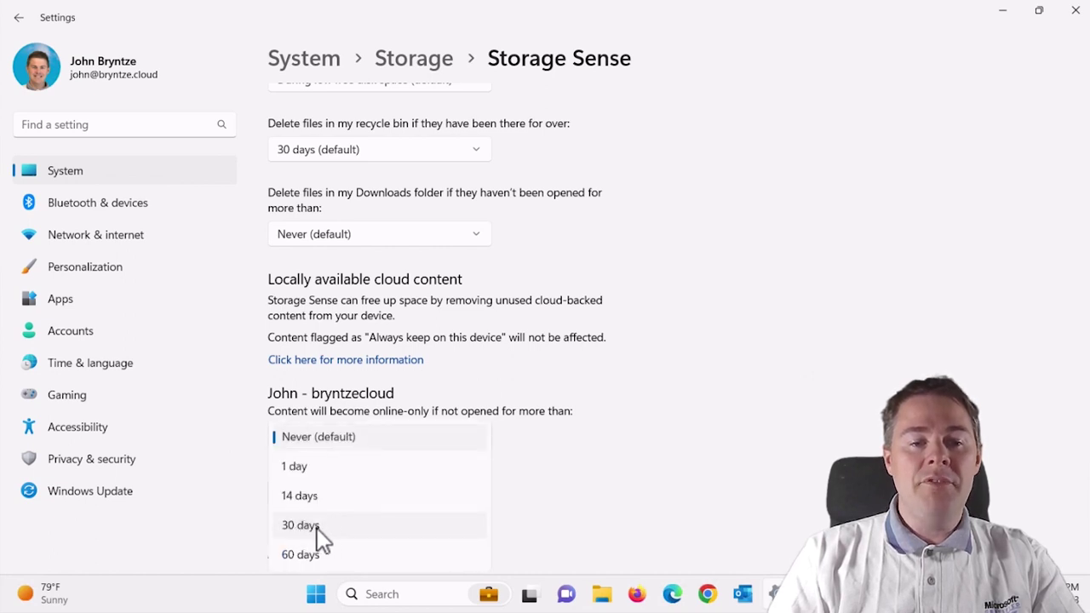
click(303, 528)
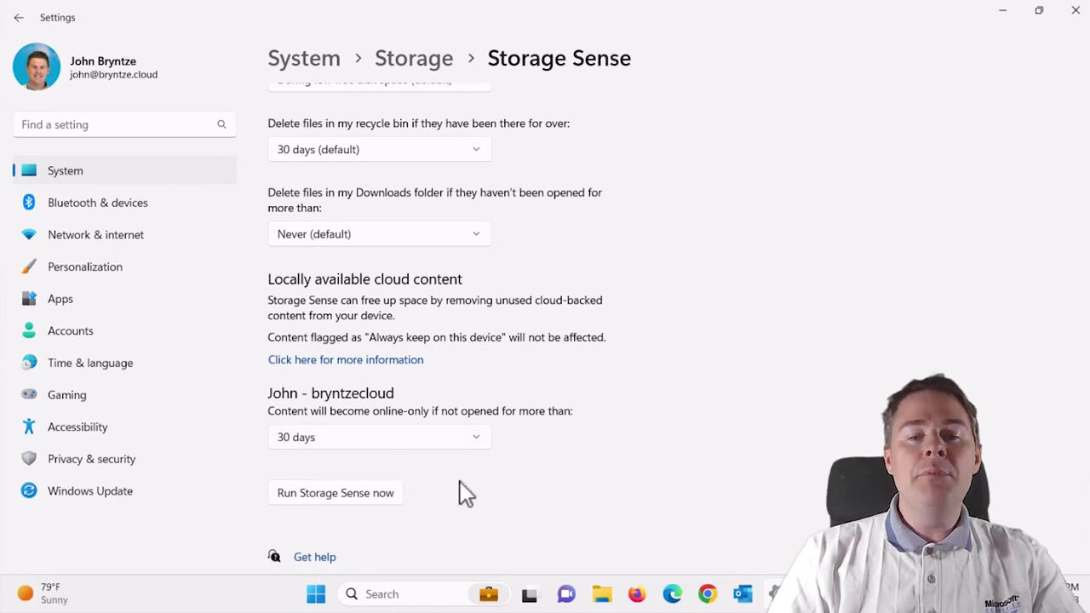
Switch to File Explorer and open the cloud-only file TechValidationChromeToken.reg in the Desktop folder for editing.
mouse_move(769, 587)
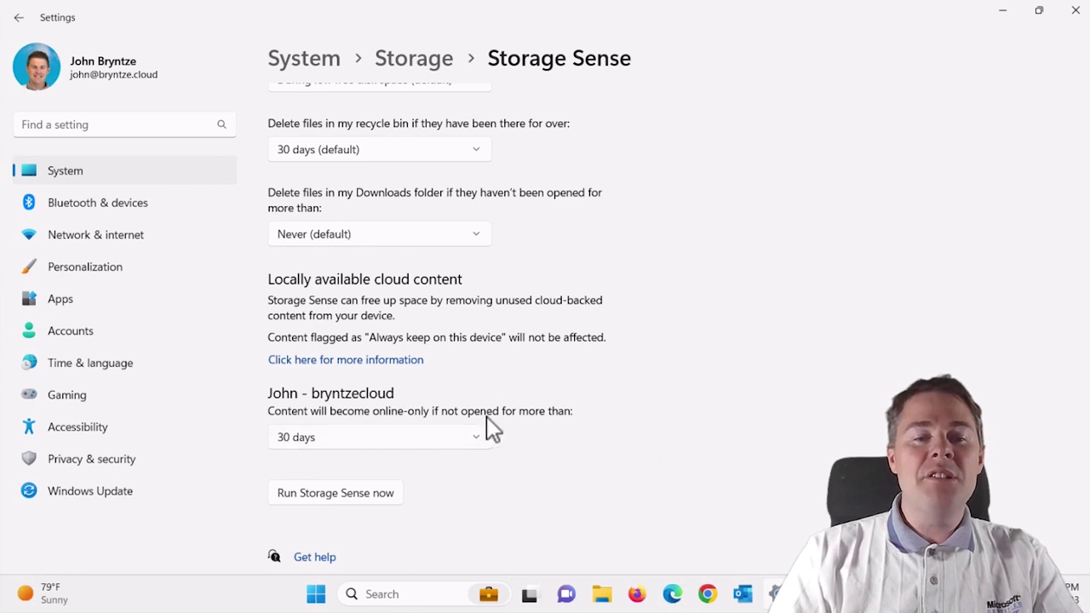
click(602, 595)
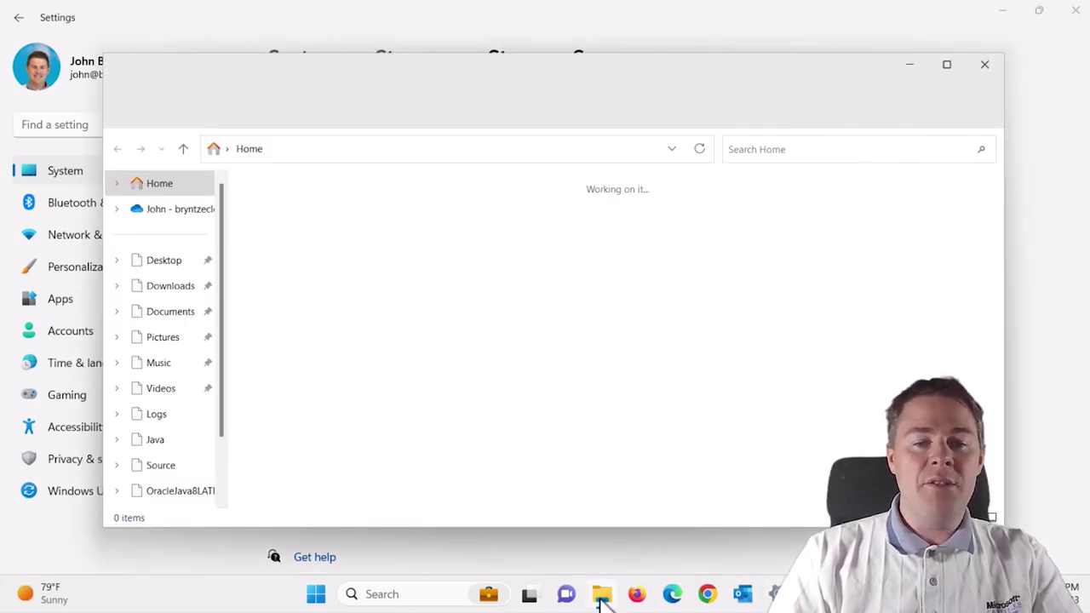
click(156, 271)
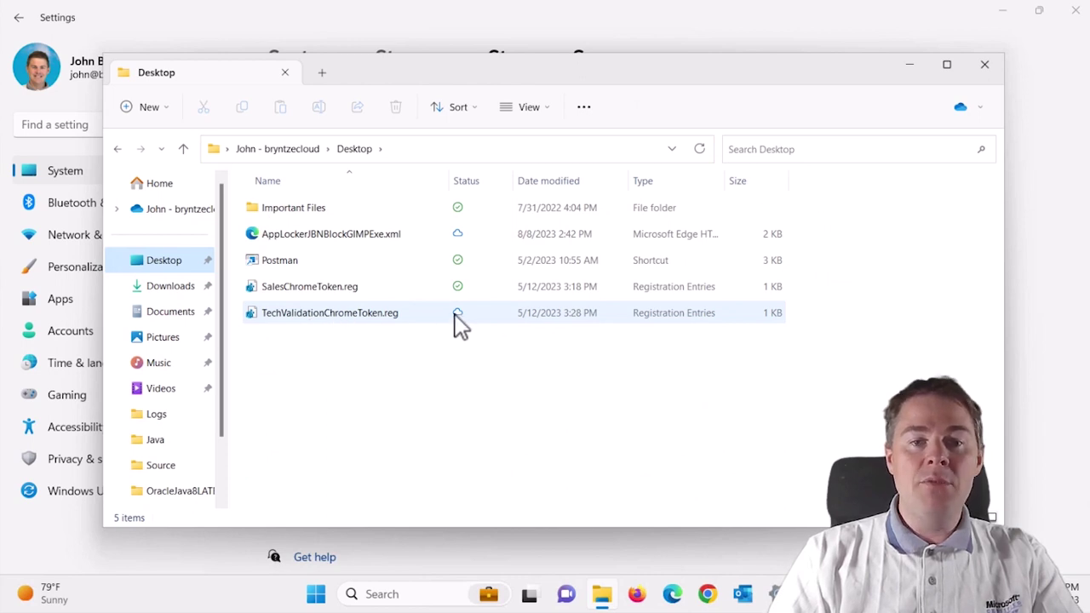
click(340, 322)
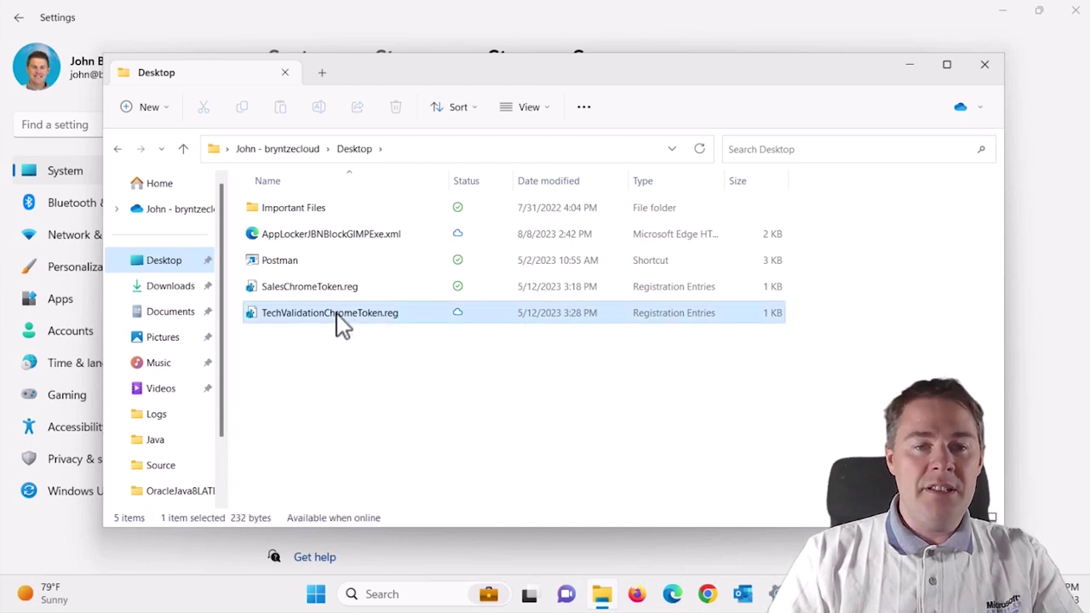
right_click(338, 315)
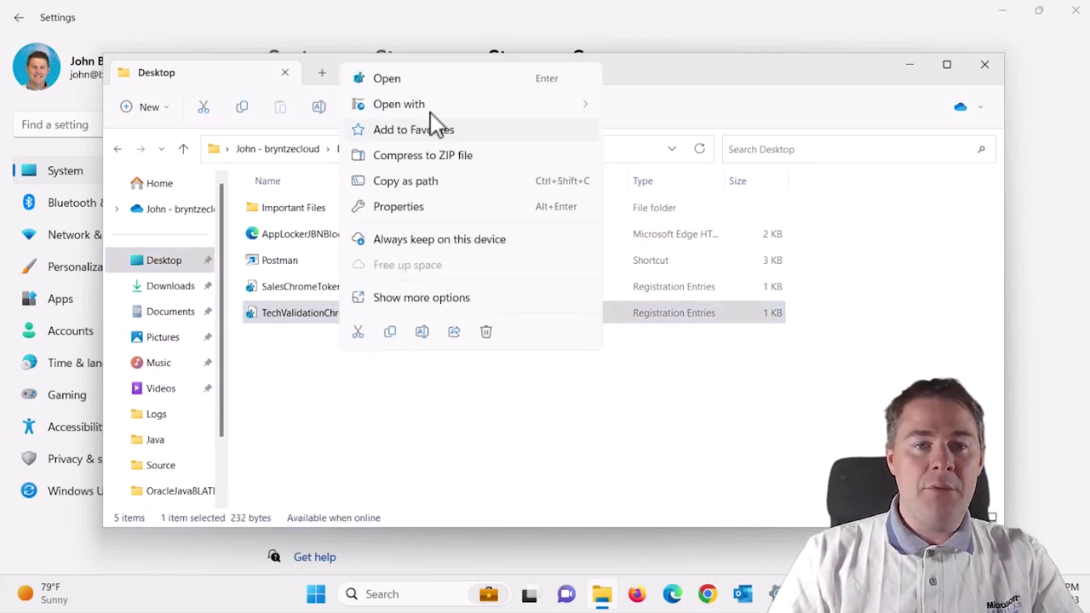
click(405, 300)
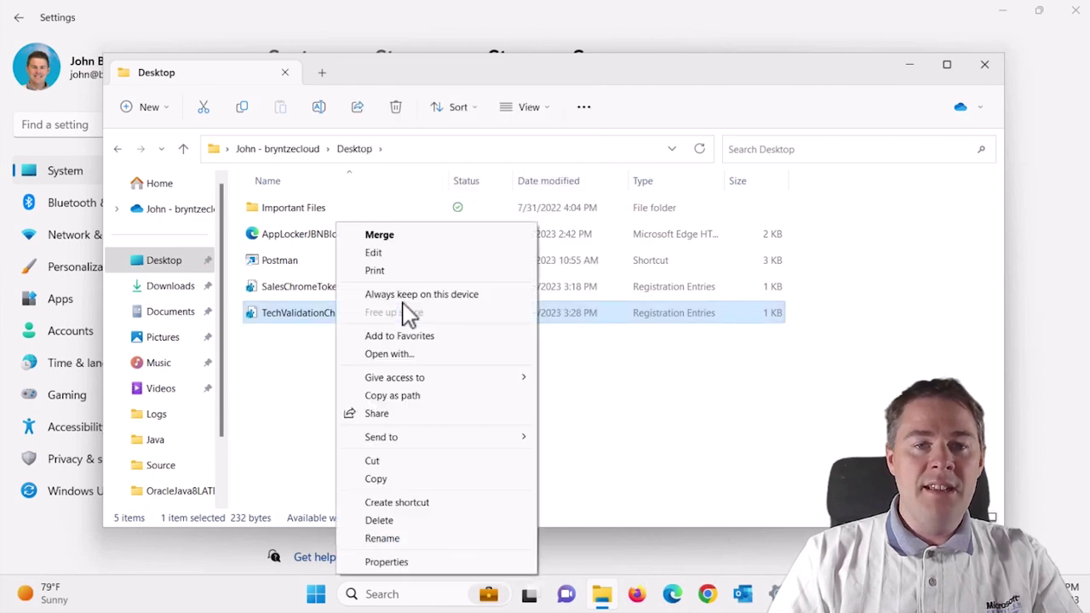
click(375, 254)
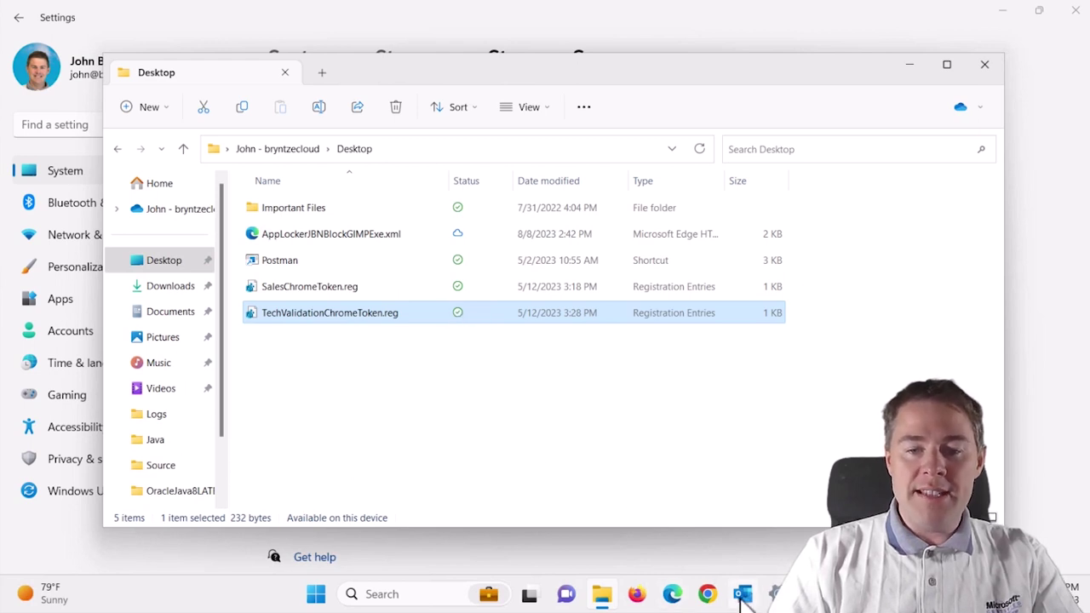
Close the Desktop folder window and set cloud content to become online-only in Storage Sense if not opened for more than 60 days.
click(774, 594)
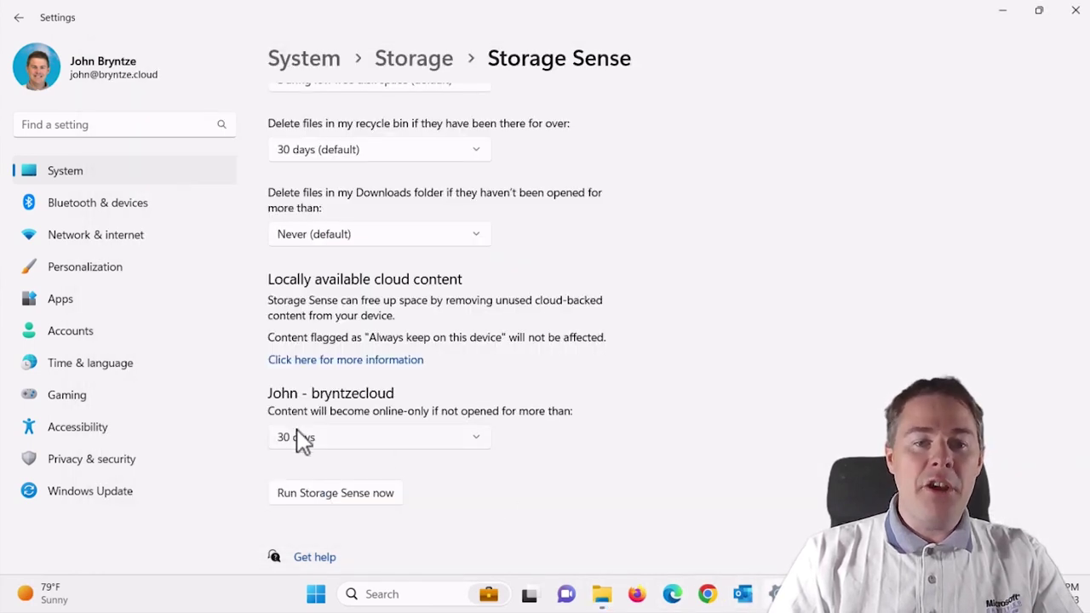
click(1004, 12)
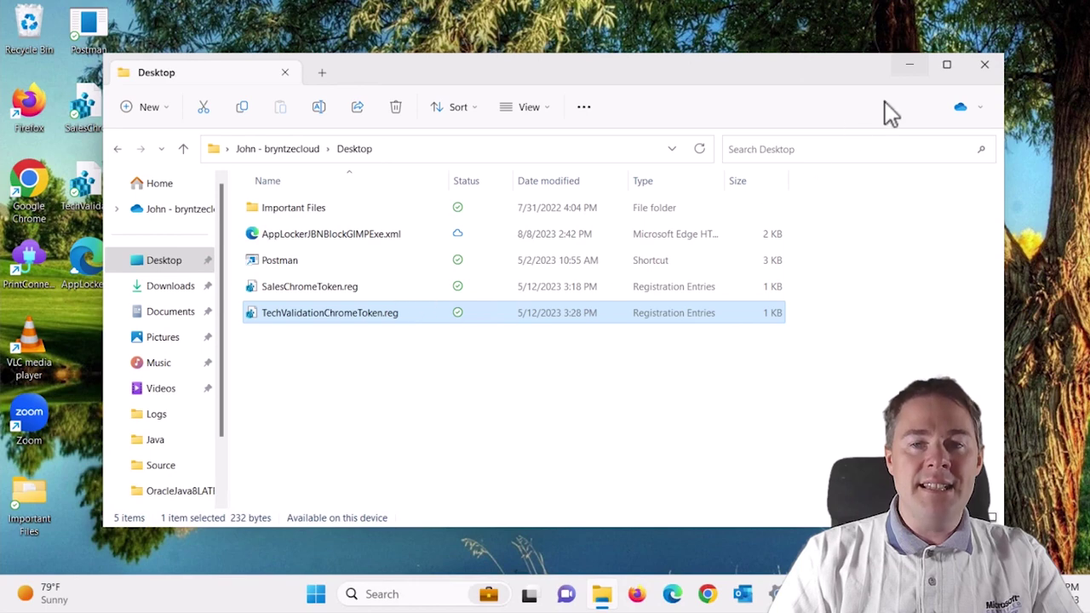
click(985, 67)
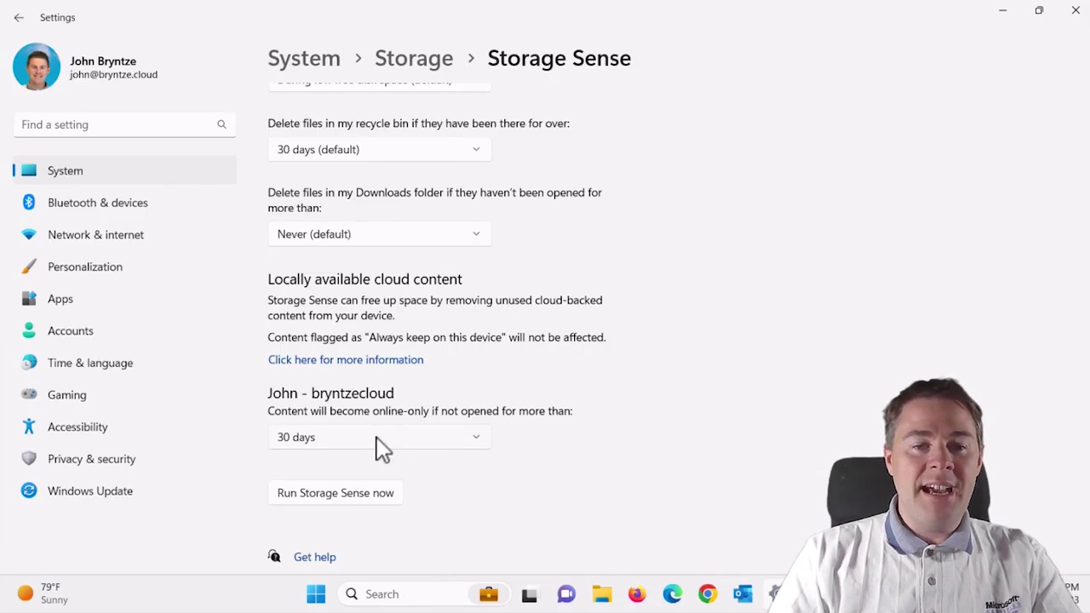
click(382, 447)
click(307, 472)
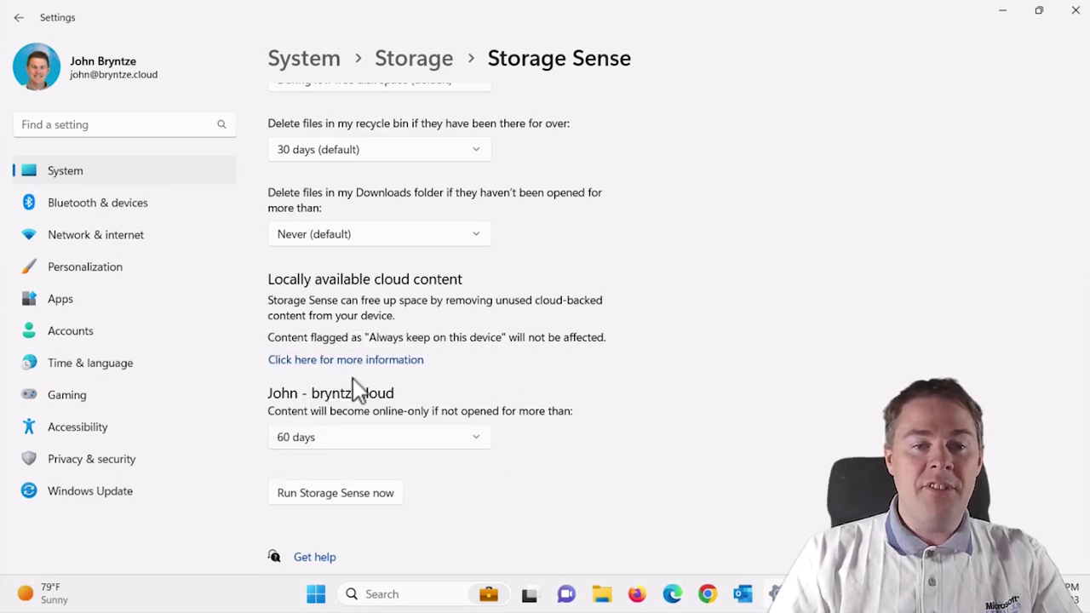
scroll(545, 328, up, 3)
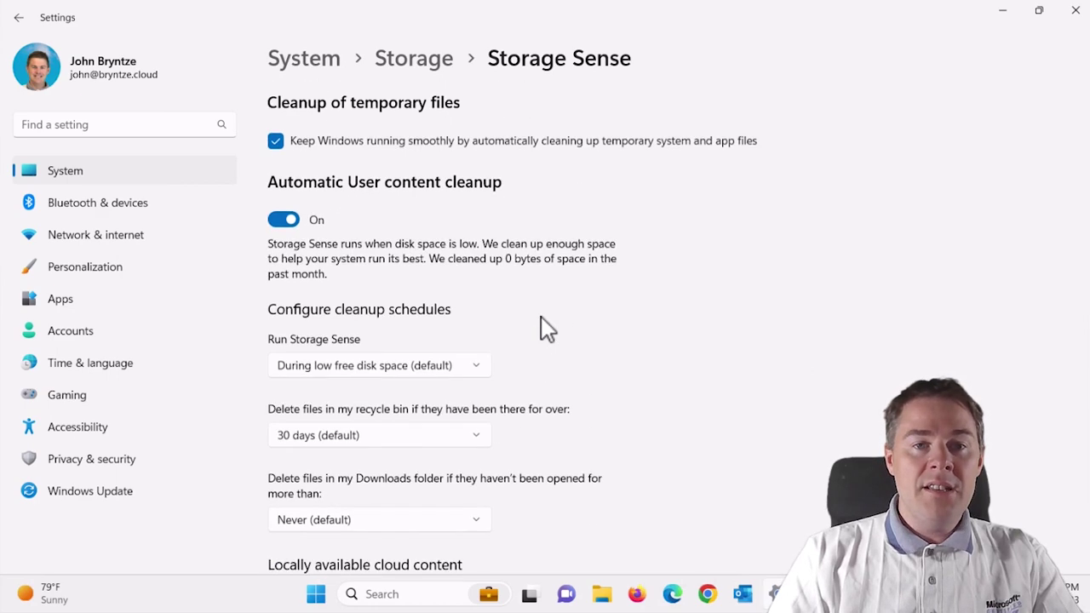
Review the Storage Sense cleanup schedules, the cloud content setting and the Automatic User content cleanup switch.
scroll(545, 328, down, 3)
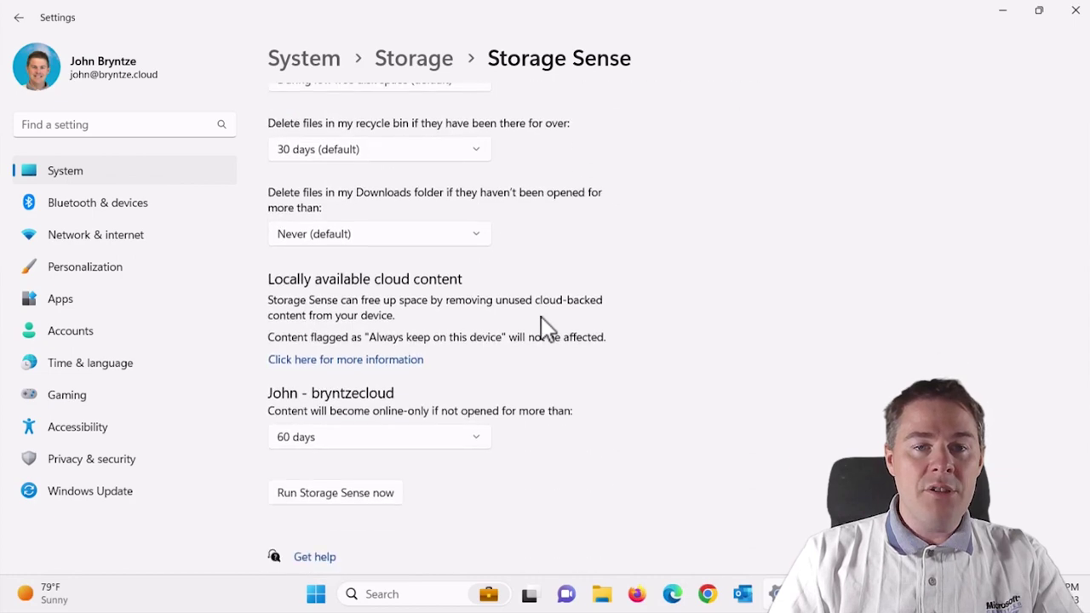
scroll(544, 328, up, 3)
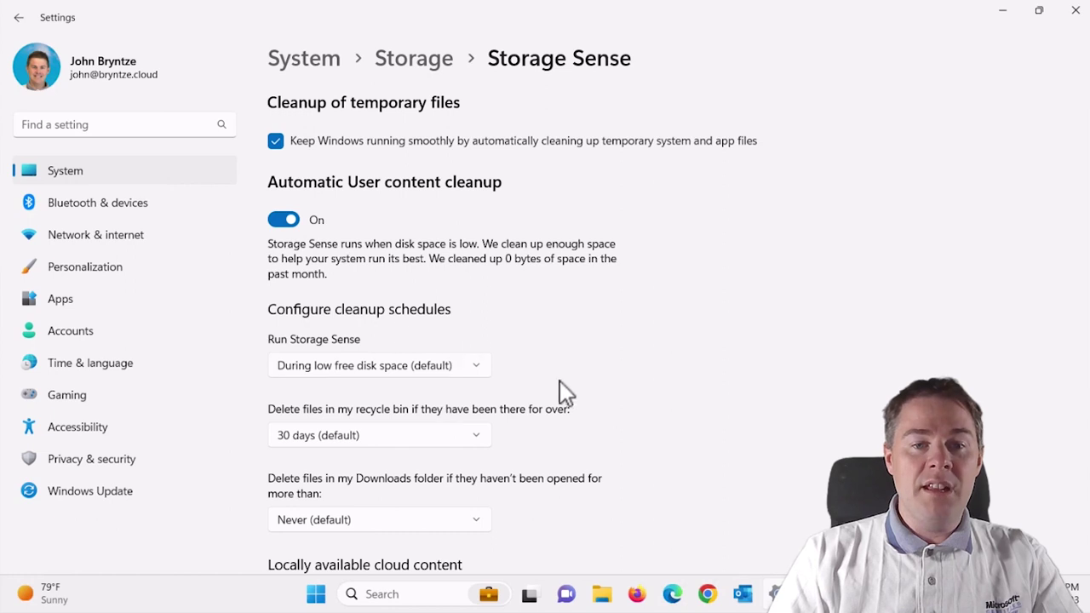
click(288, 221)
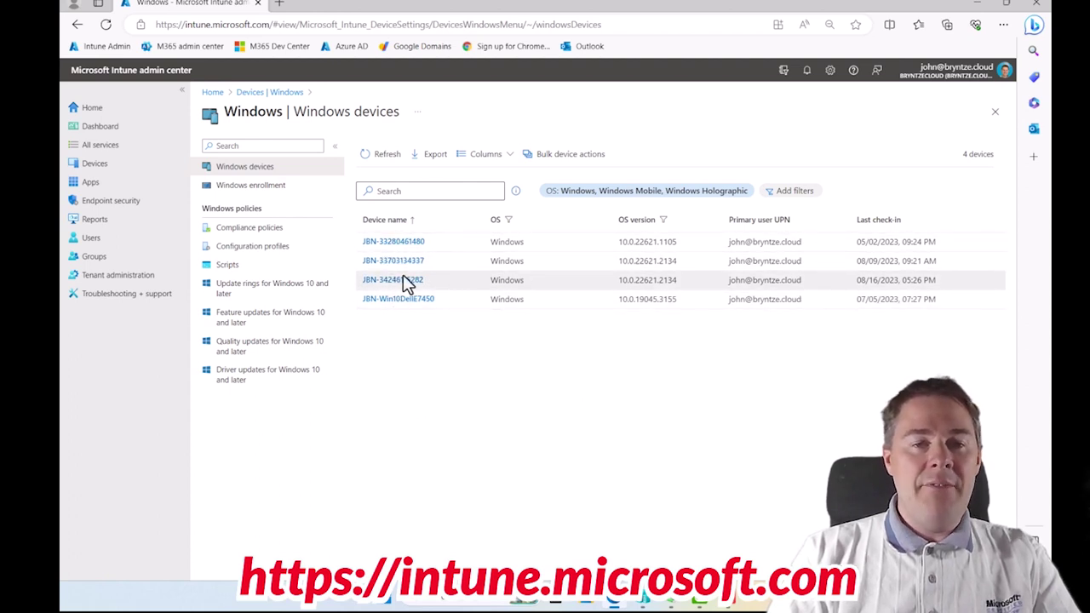
In the Microsoft Intune admin center, add the Free storage and Total storage columns to the Windows devices list.
click(480, 163)
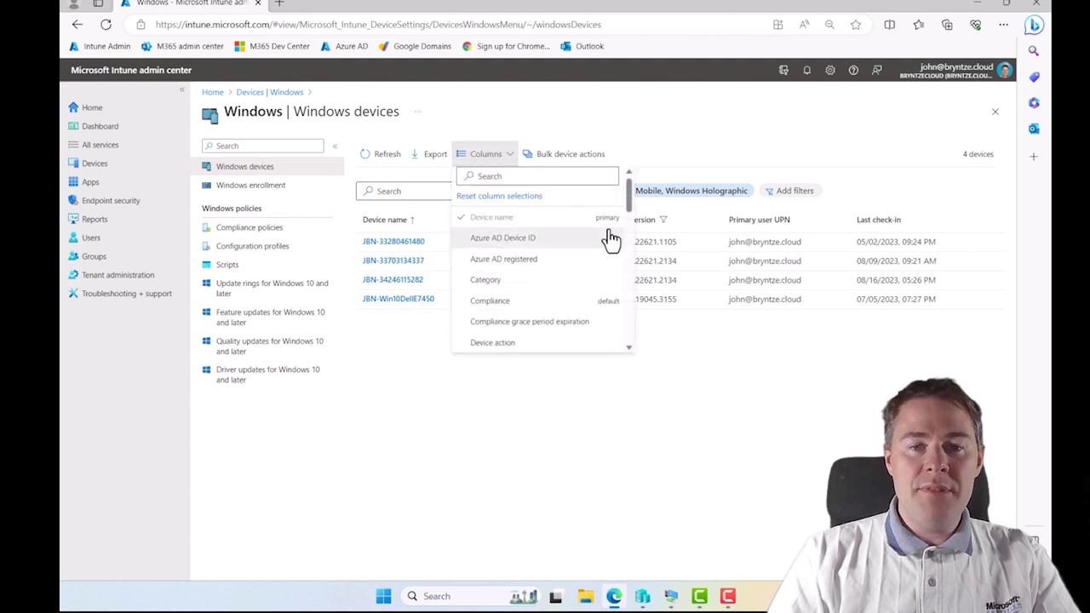
scroll(627, 207, down, 2)
scroll(633, 234, down, 3)
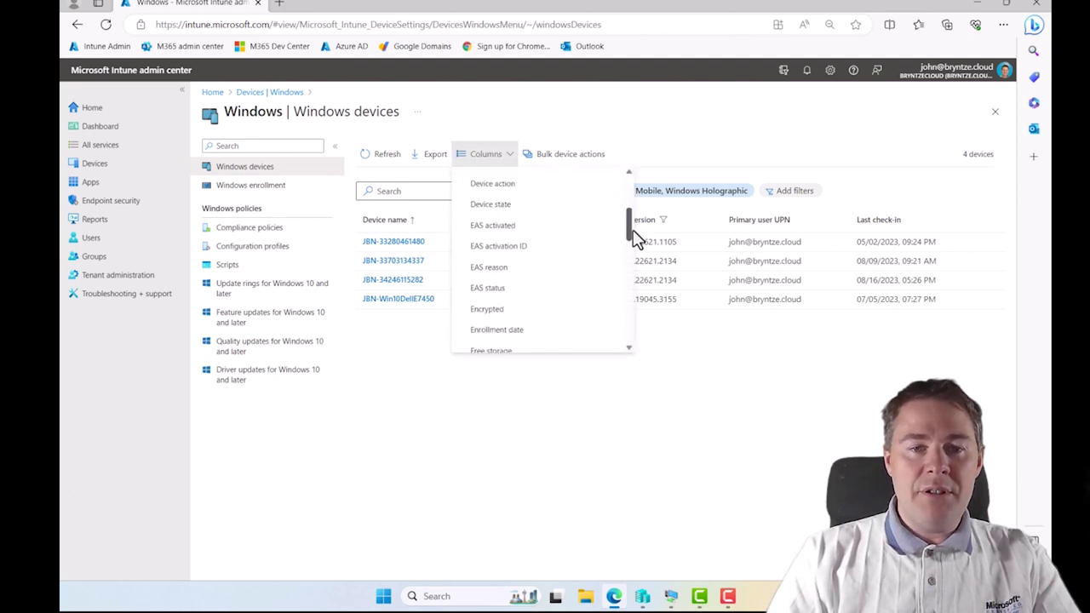
click(516, 260)
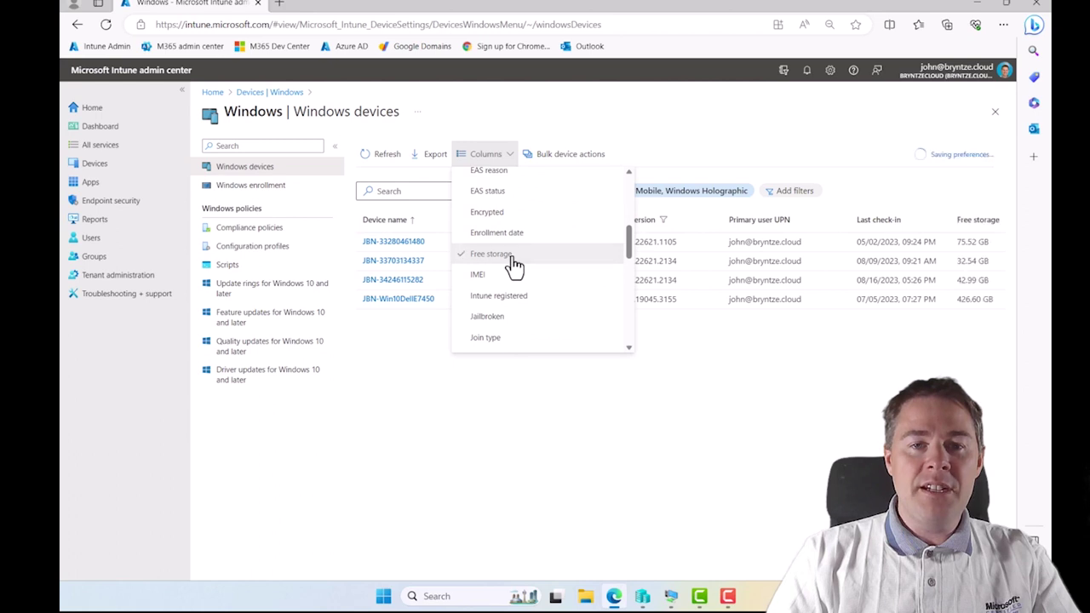
drag(630, 244, 628, 331)
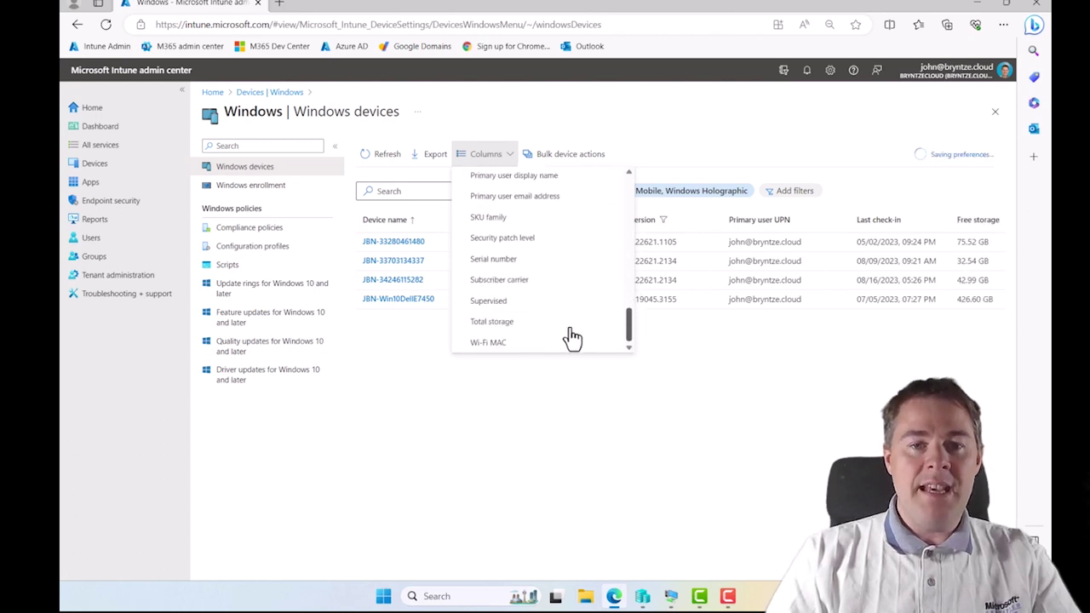
click(515, 329)
click(923, 361)
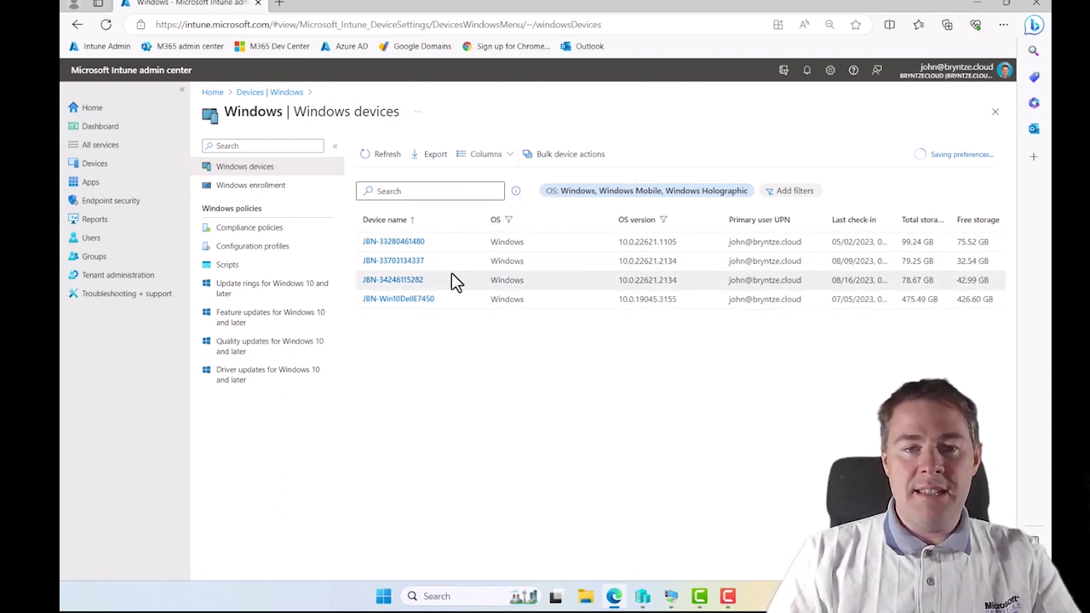
Compare the free storage with the total storage of the second device in the Windows devices list.
drag(421, 261, 372, 260)
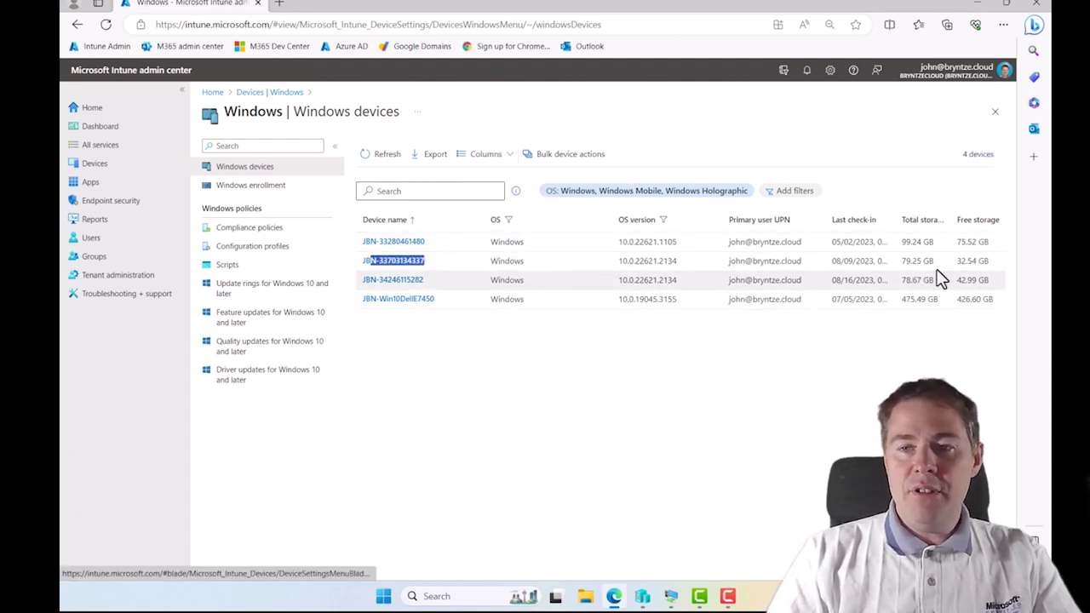
drag(955, 262, 986, 272)
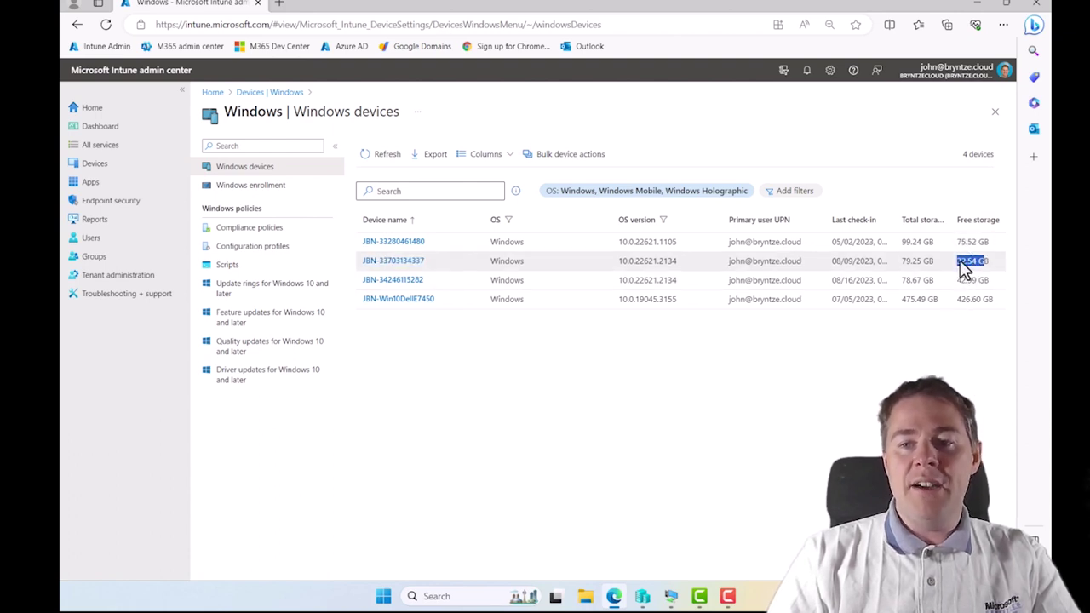
click(964, 268)
drag(962, 268, 989, 269)
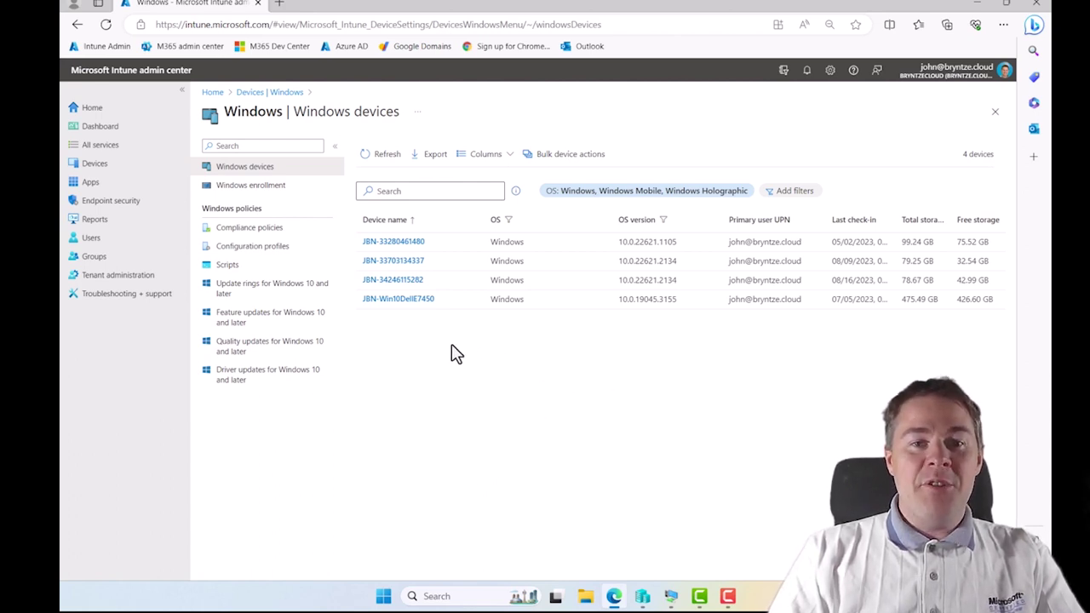
Open the configuration profiles for Windows devices, starting from the Intune home page.
click(92, 120)
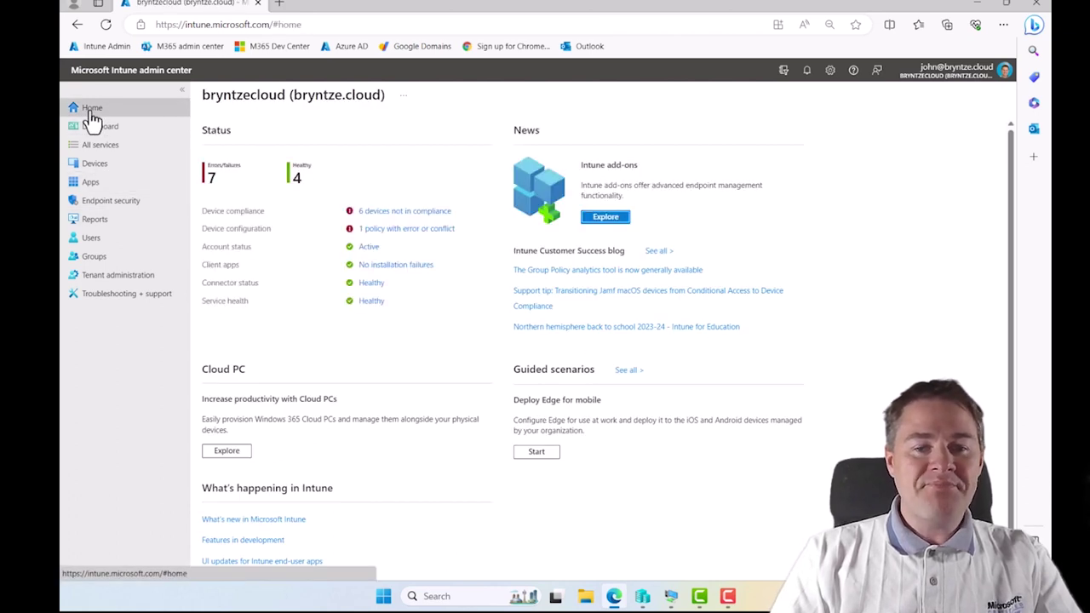
click(94, 164)
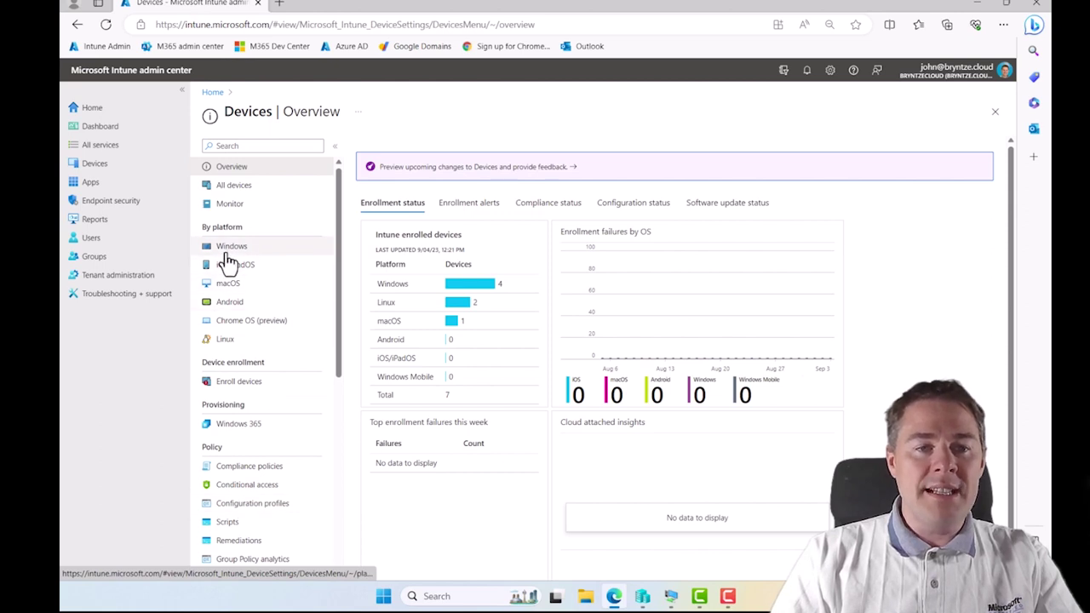
click(227, 254)
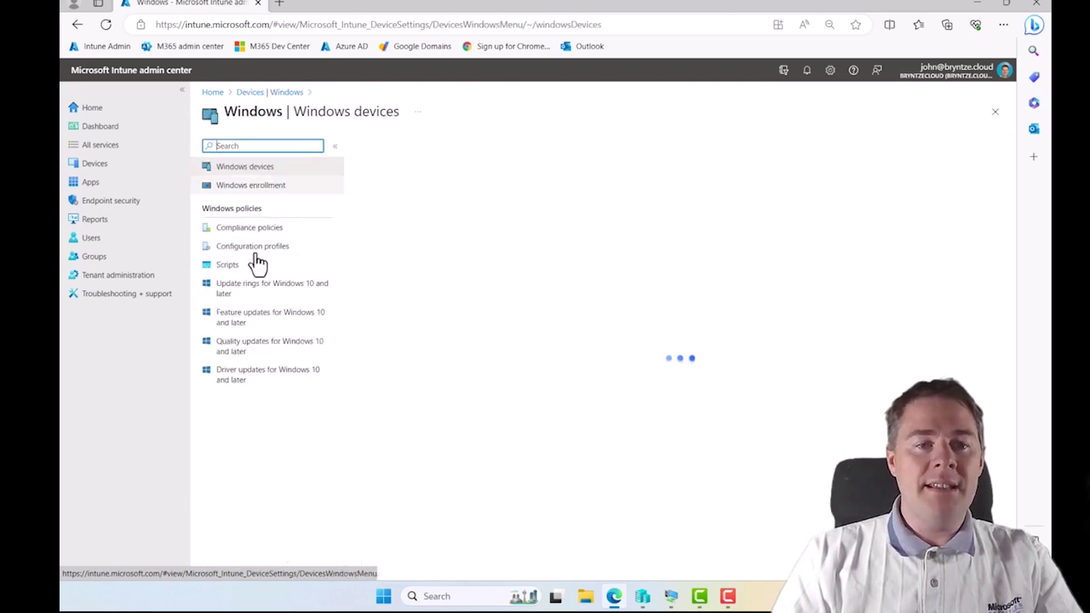
click(249, 255)
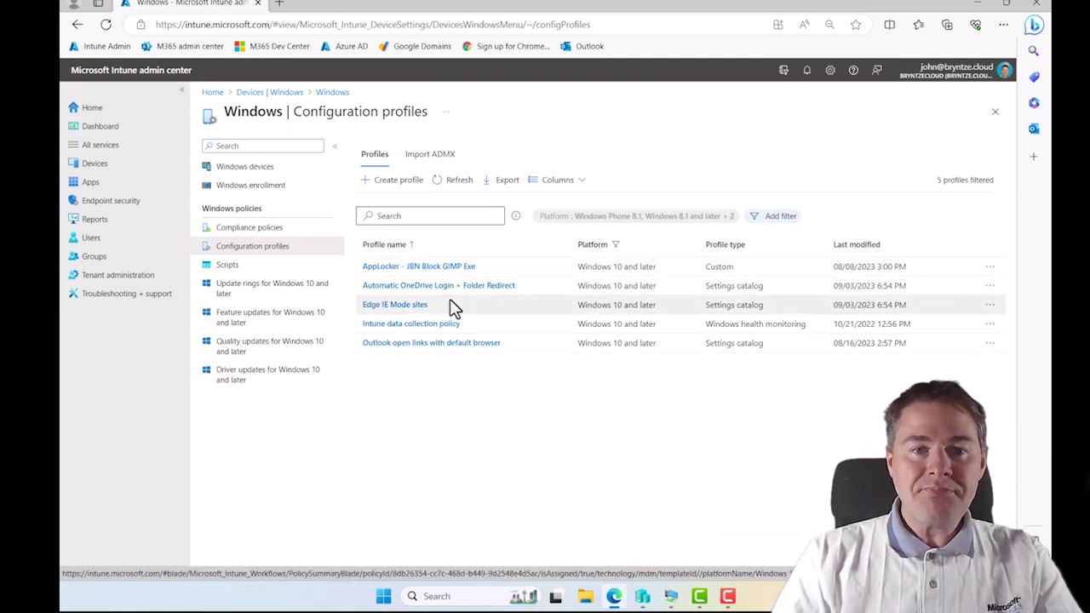
Start a new configuration profile for the Windows 10 and later platform with the Settings catalog profile type.
click(393, 189)
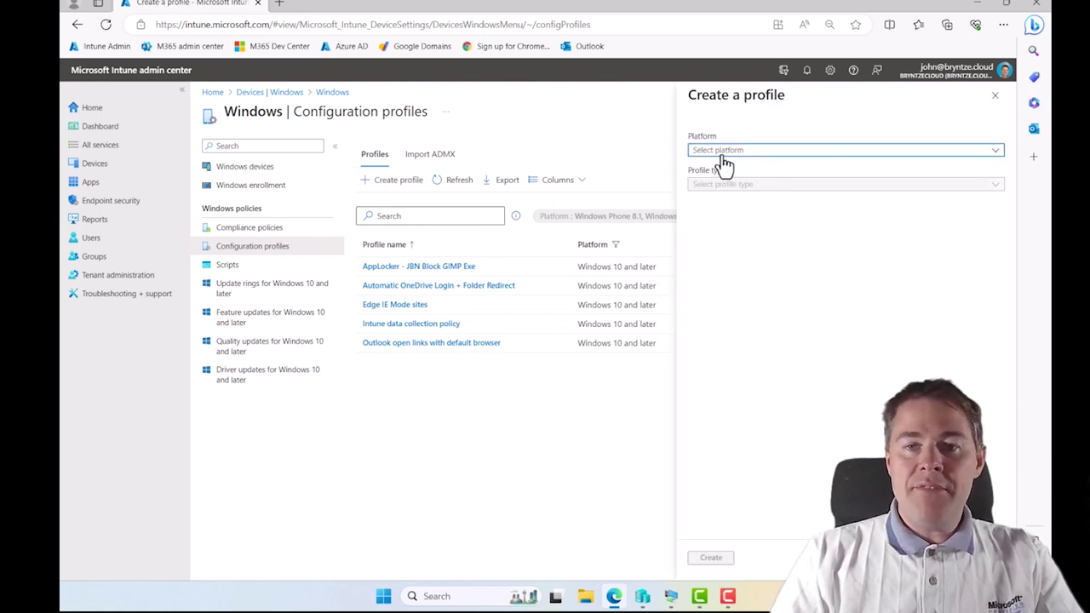
click(722, 153)
click(735, 172)
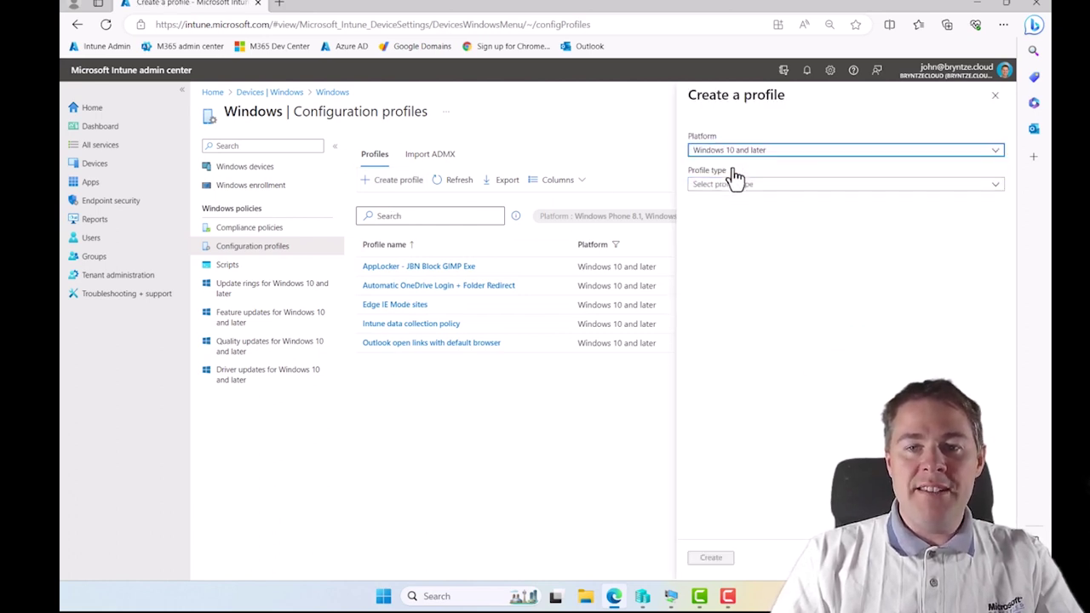
click(724, 187)
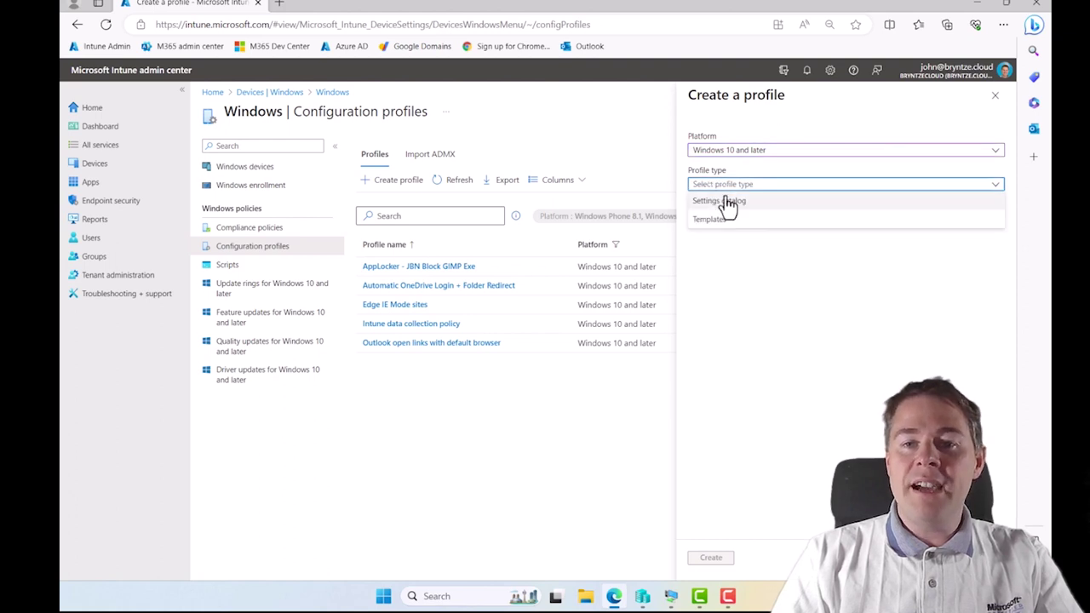
click(719, 202)
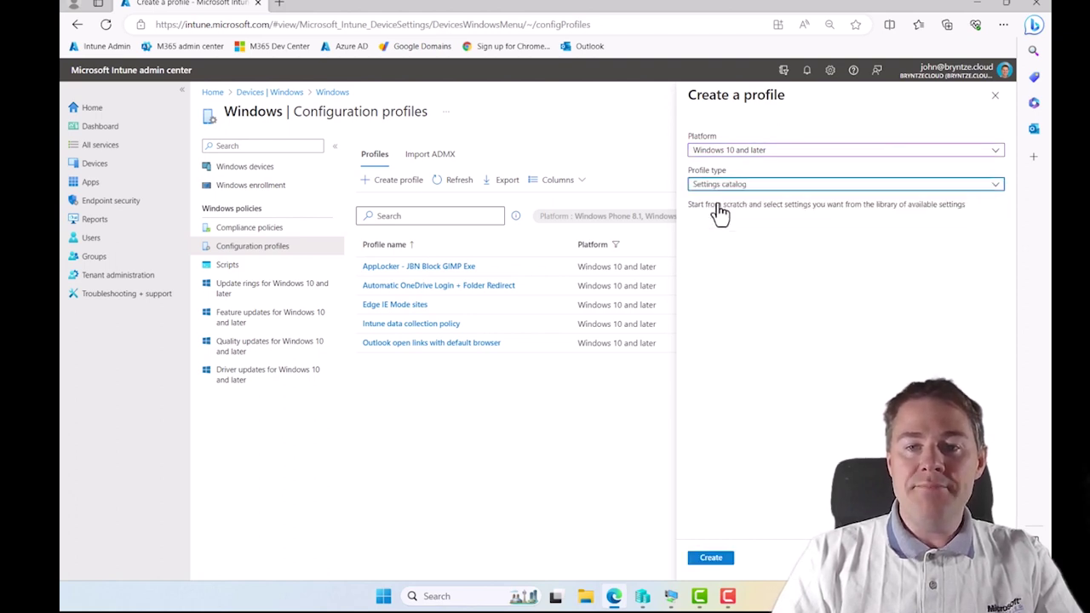
click(711, 558)
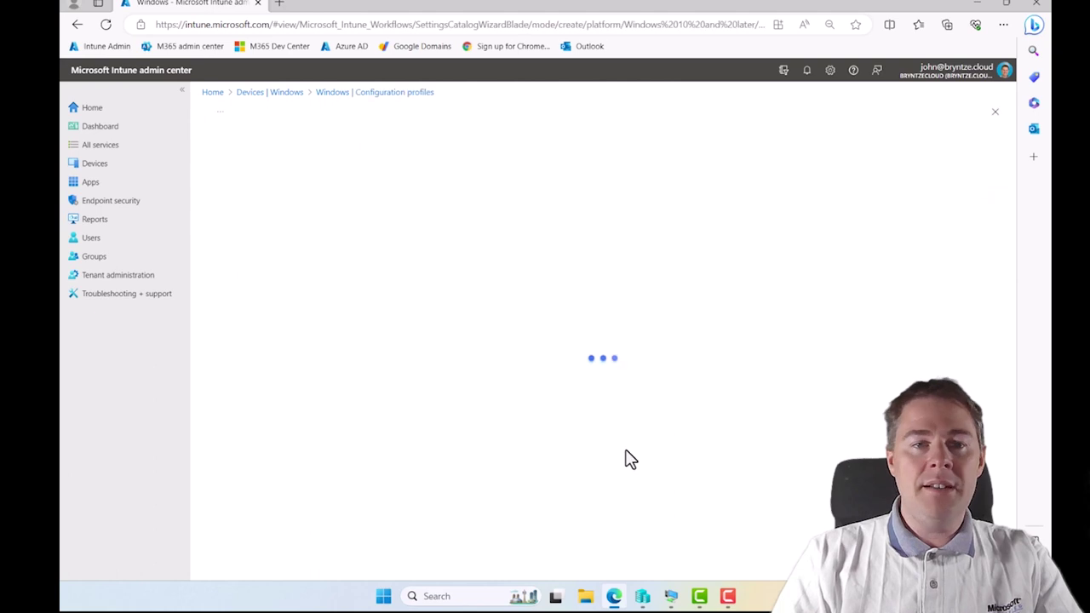
Enter "Storage Sense - Cleanup Files on disk when space is low" as the profile's name and description, and continue to the configuration settings.
click(376, 185)
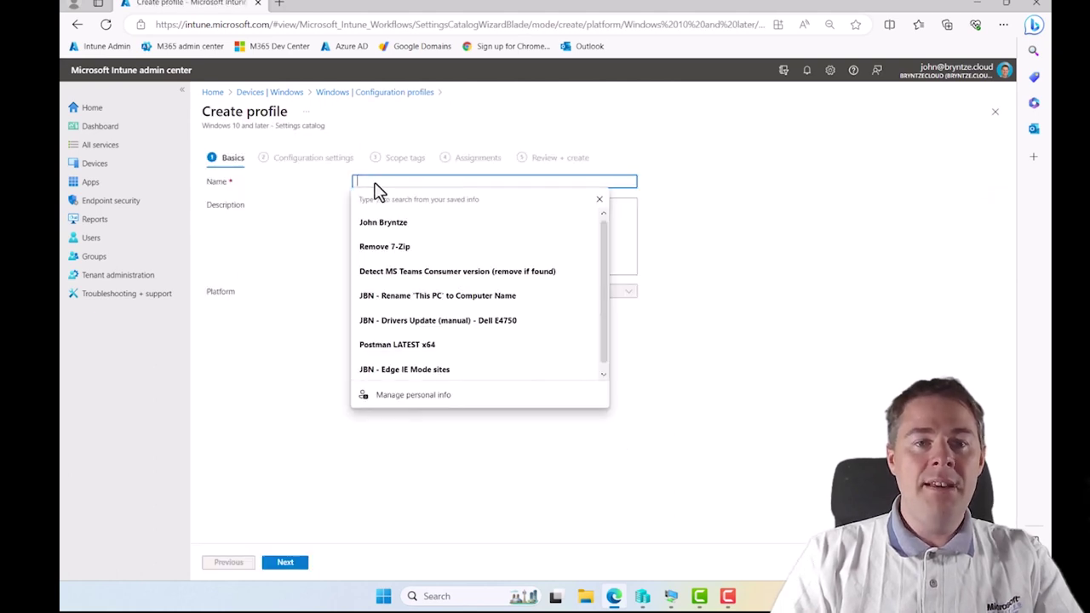
text(St)
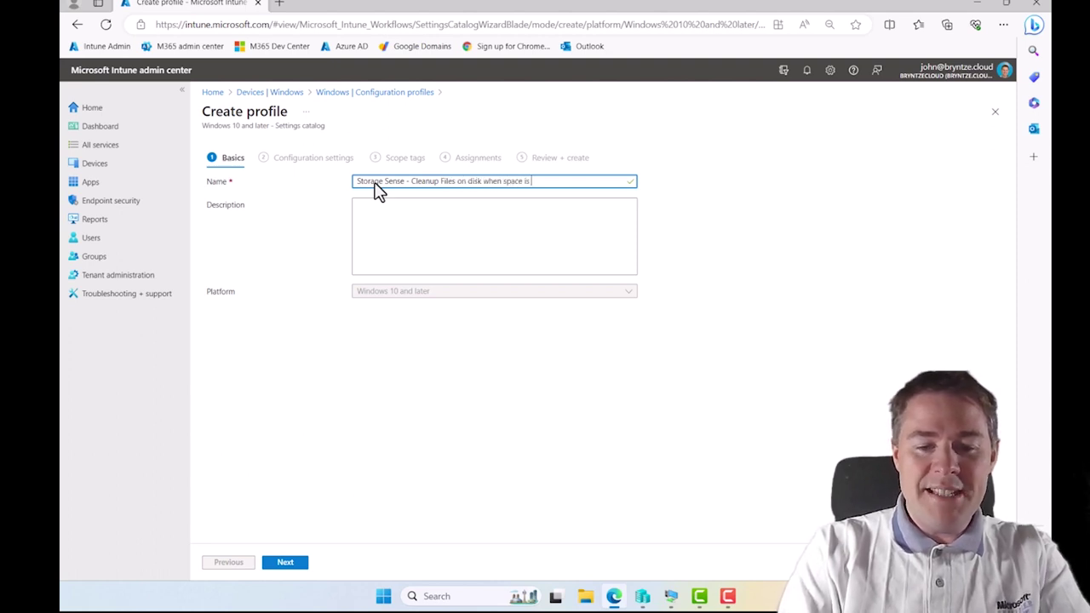
drag(573, 189, 341, 162)
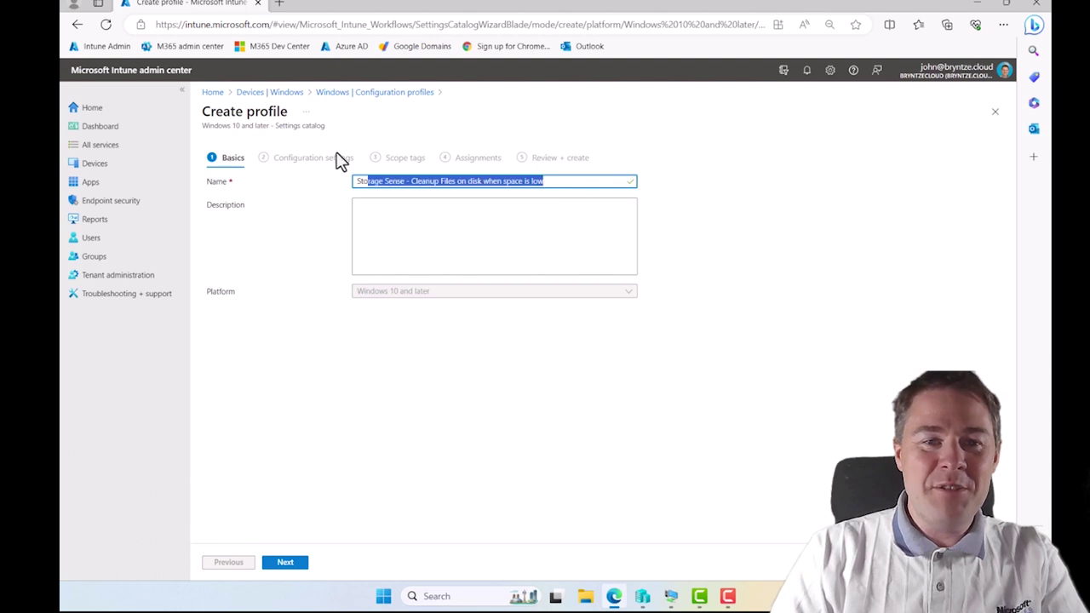
key(ctrl+c)
click(378, 215)
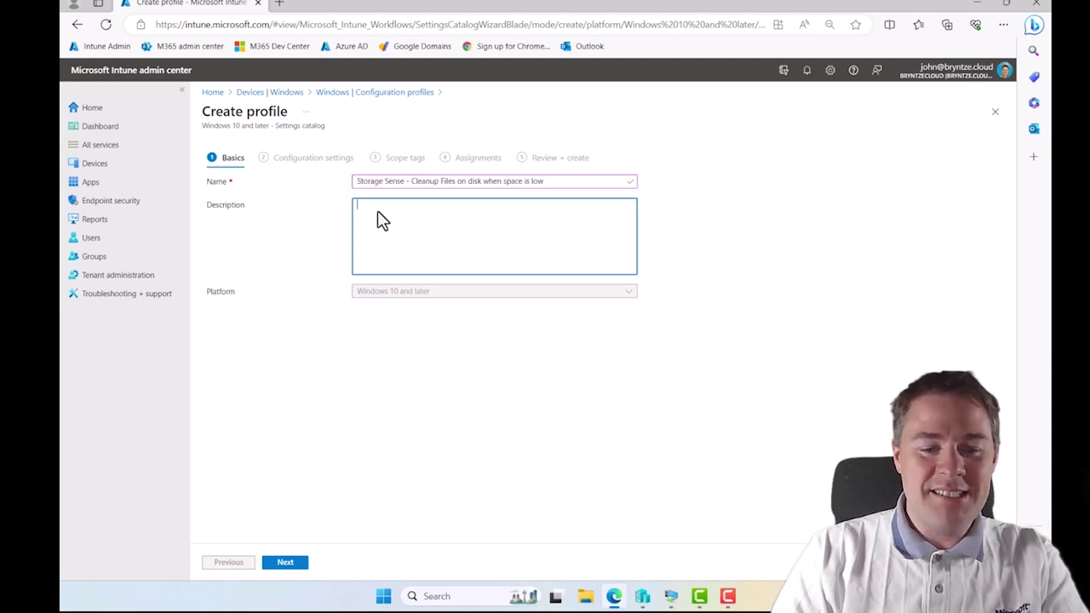
key(ctrl+v)
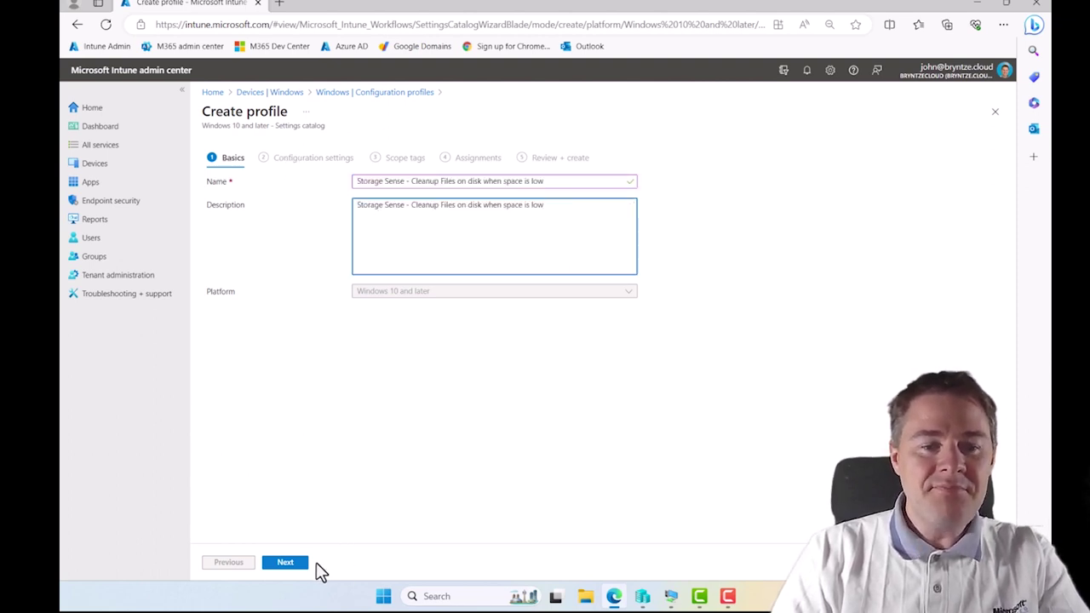
click(286, 563)
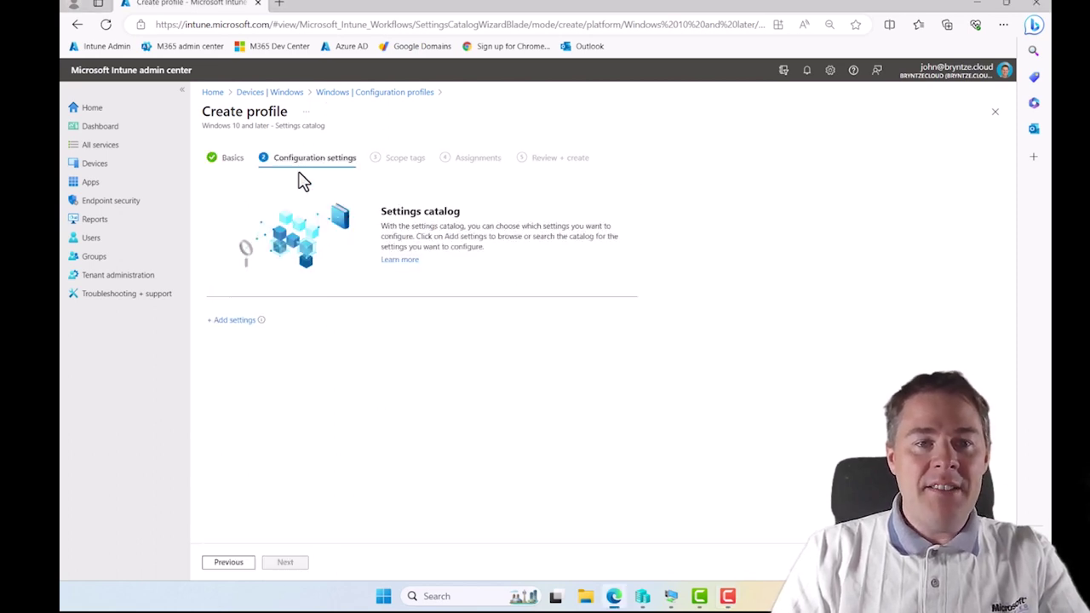
Search the settings catalog for "storage", add all settings in the Storage category to the profile, and close the settings picker.
click(227, 322)
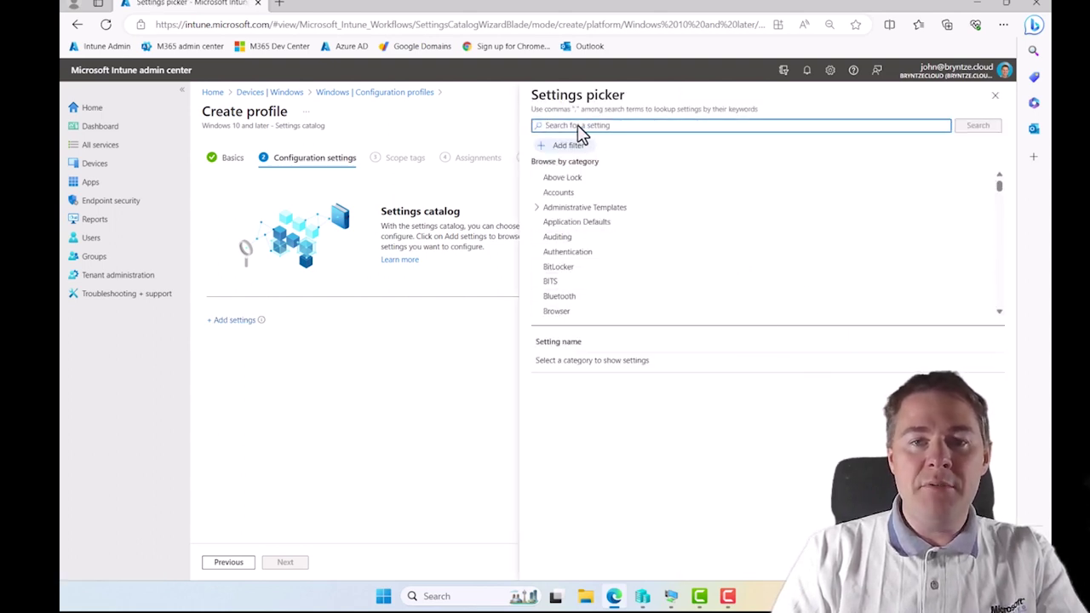
text(storage)
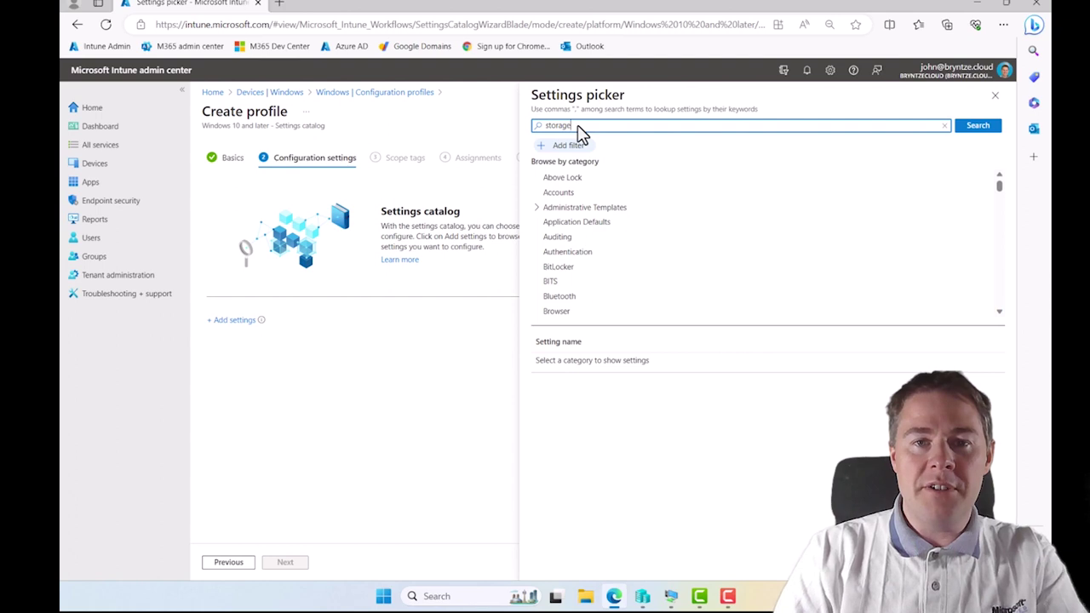
key(Return)
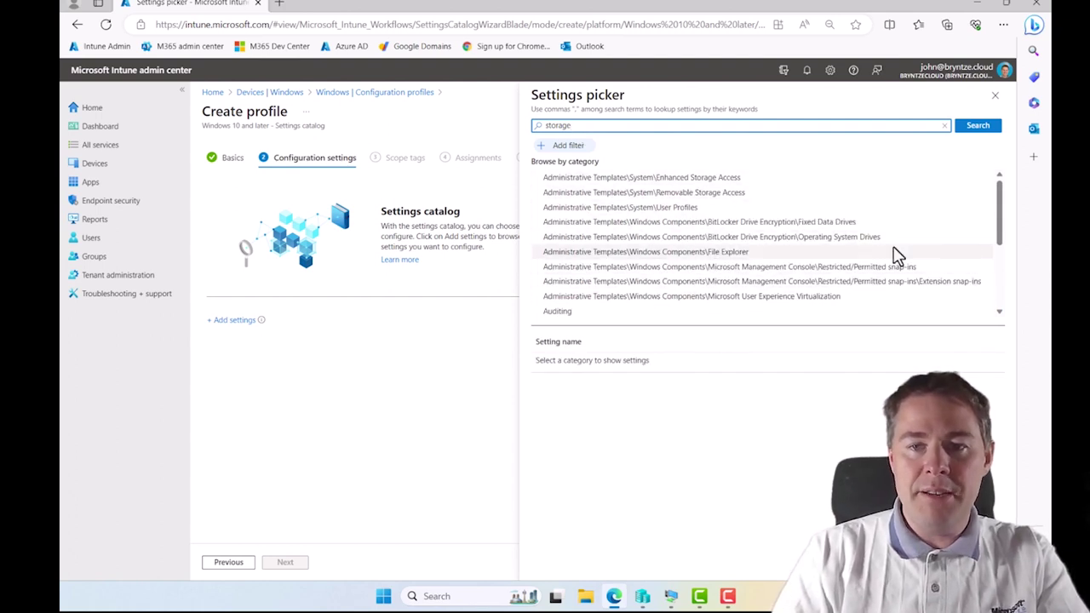
drag(1000, 217, 1001, 285)
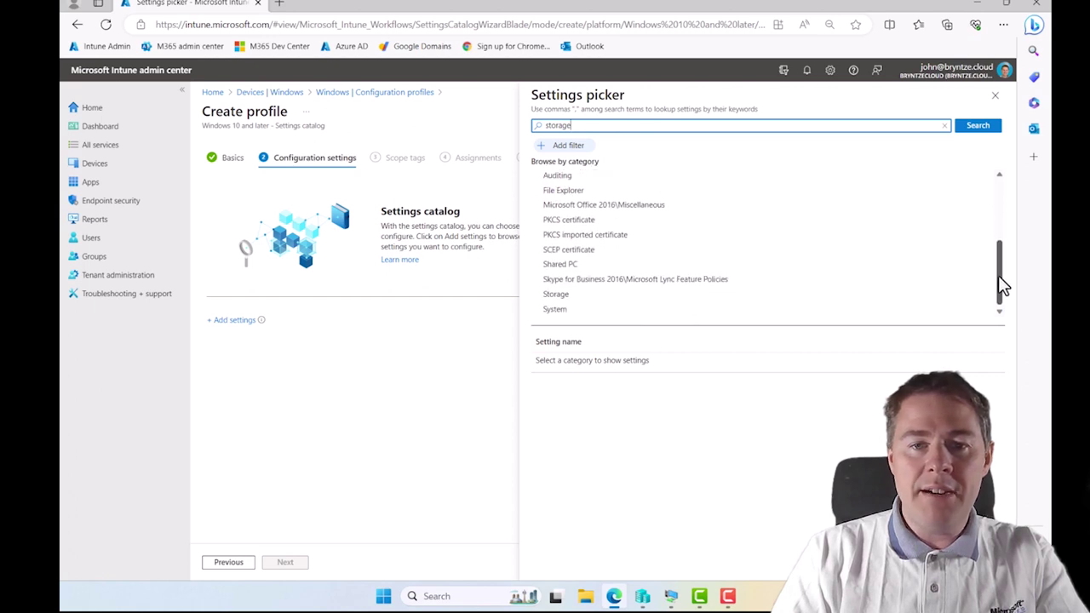
click(569, 298)
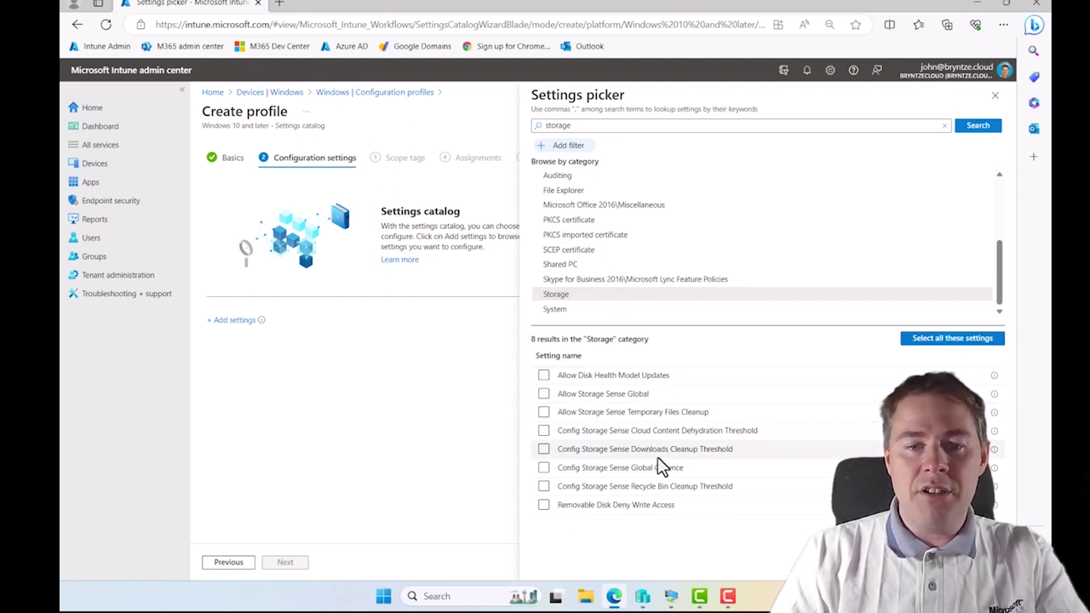
click(926, 345)
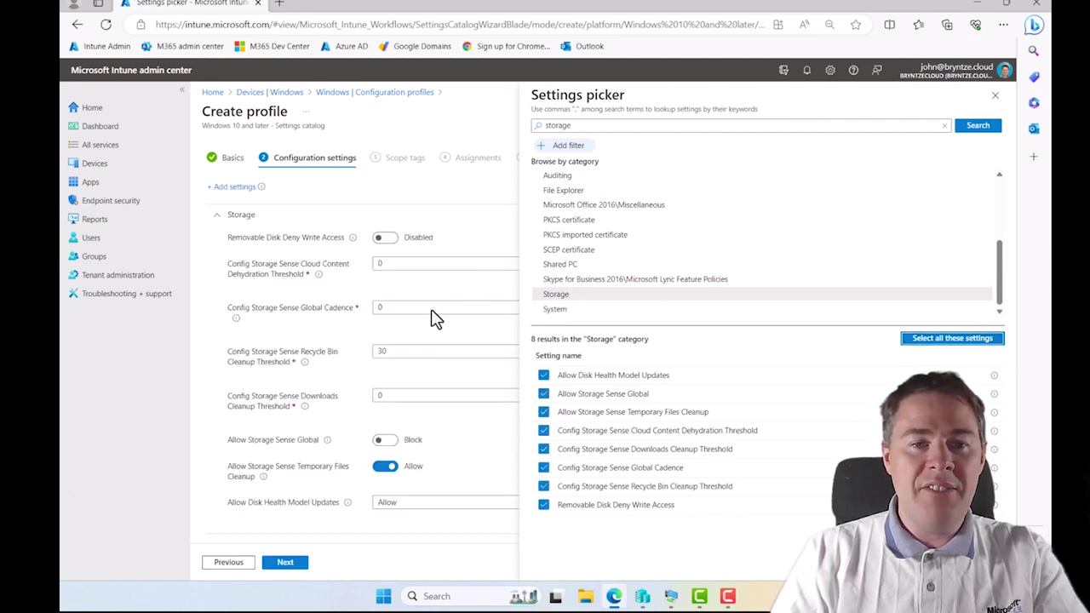
click(995, 97)
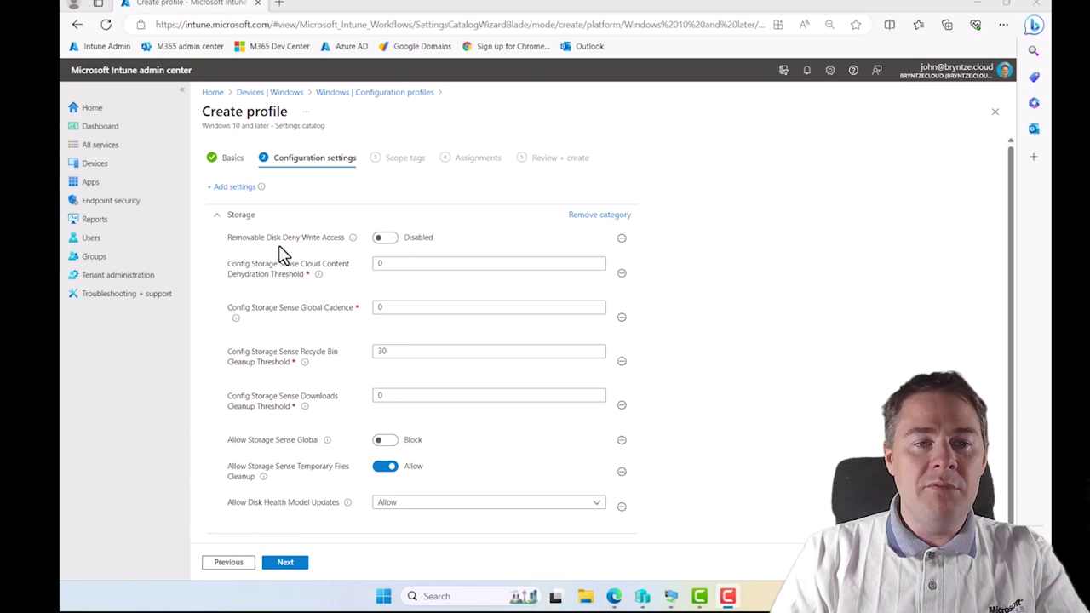
Set the Removable Disk Deny Write Access setting to not configured in the profile's Storage category.
click(621, 240)
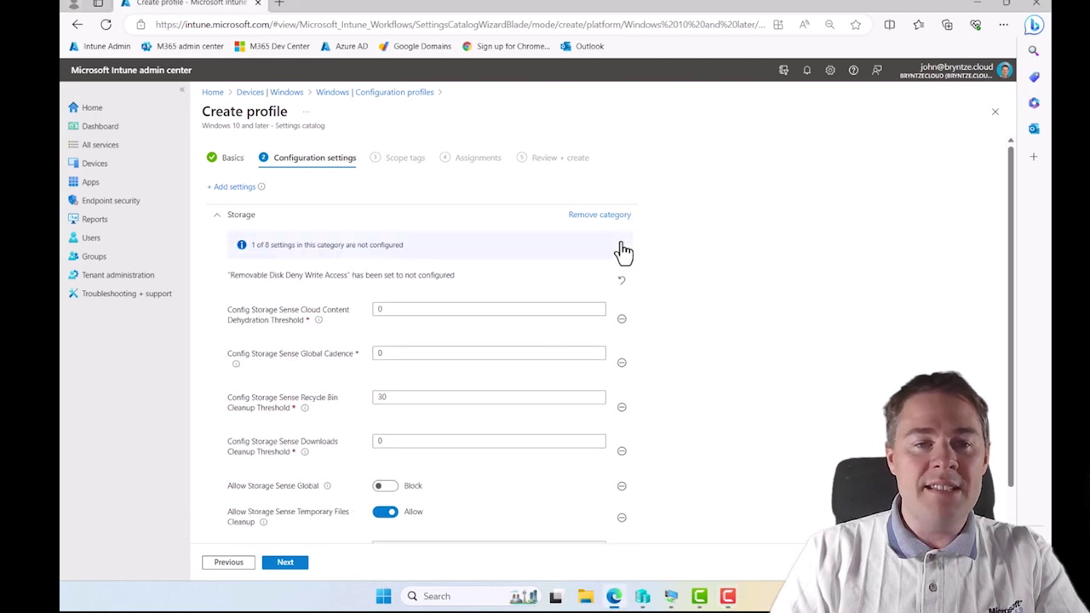
scroll(539, 508, down, 2)
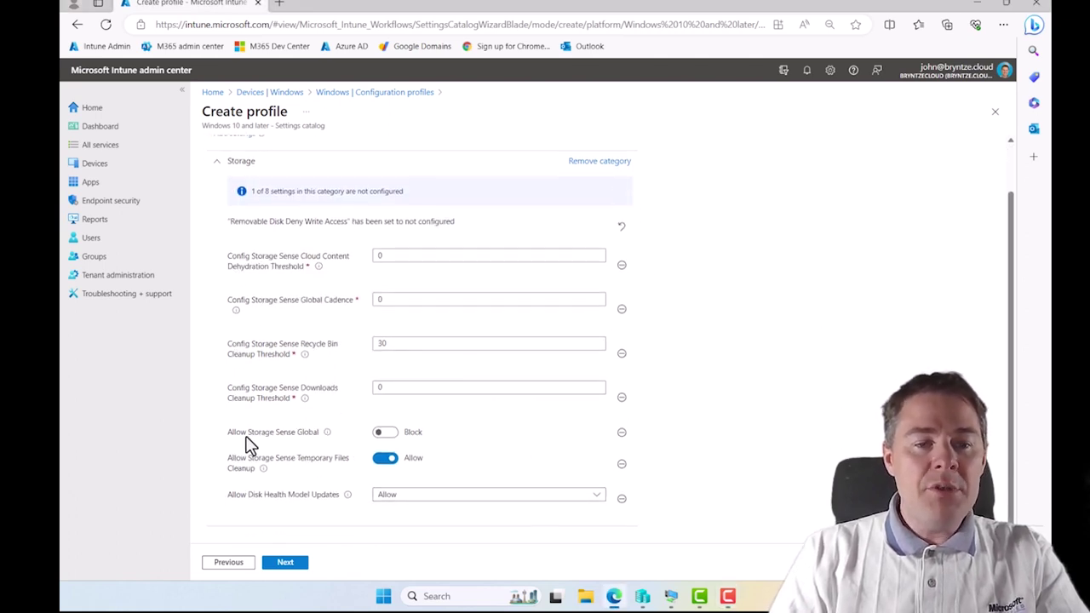
Set Allow Storage Sense Global to Allow in the profile's Storage category.
mouse_move(327, 435)
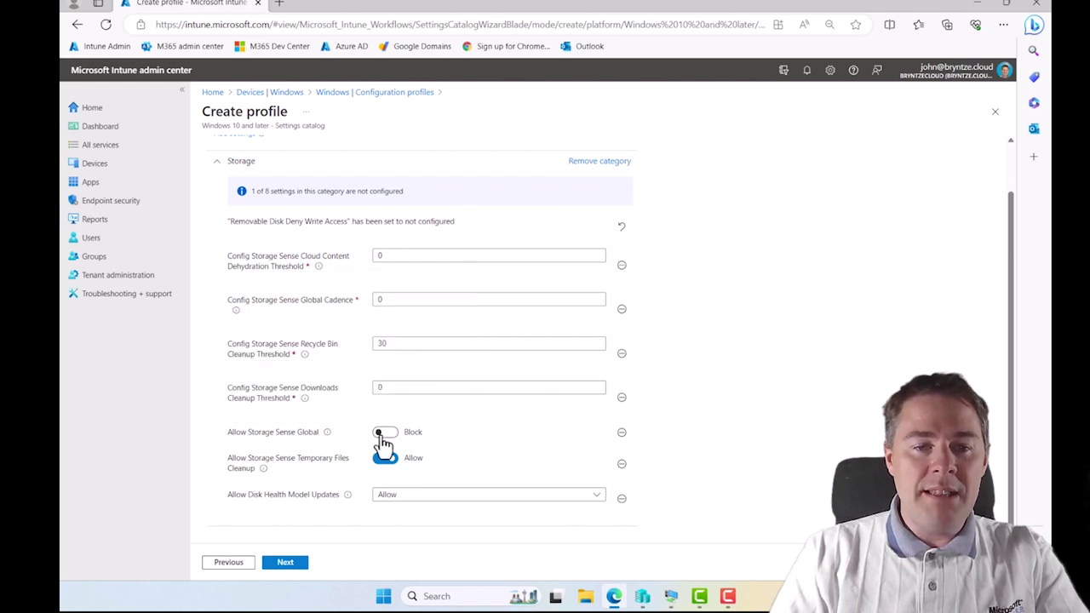
click(381, 435)
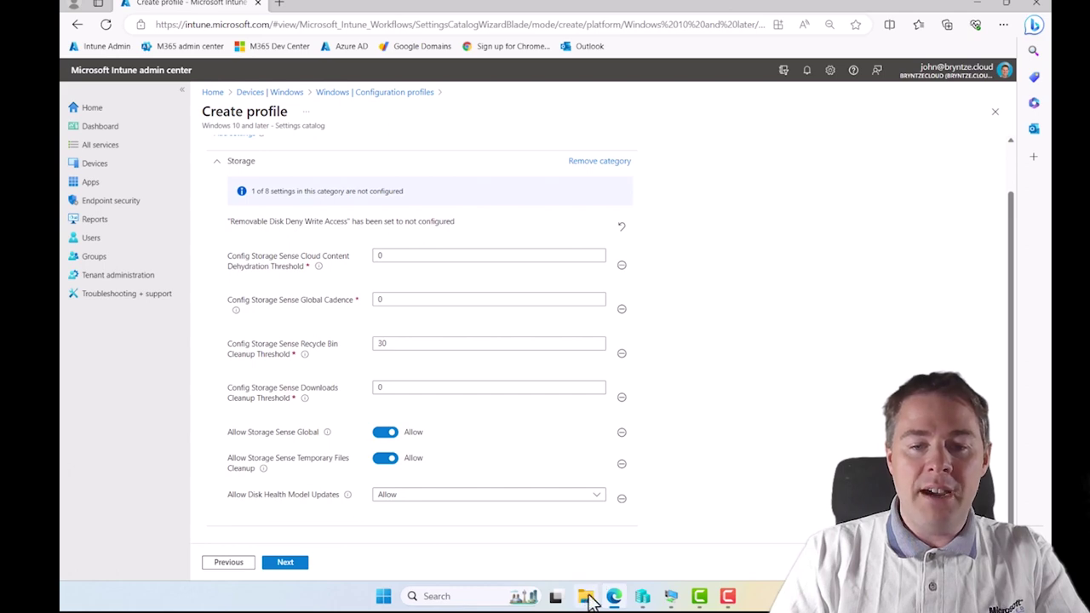
Switch to the virtual machine and open the user's %temp% folder in File Explorer.
click(671, 596)
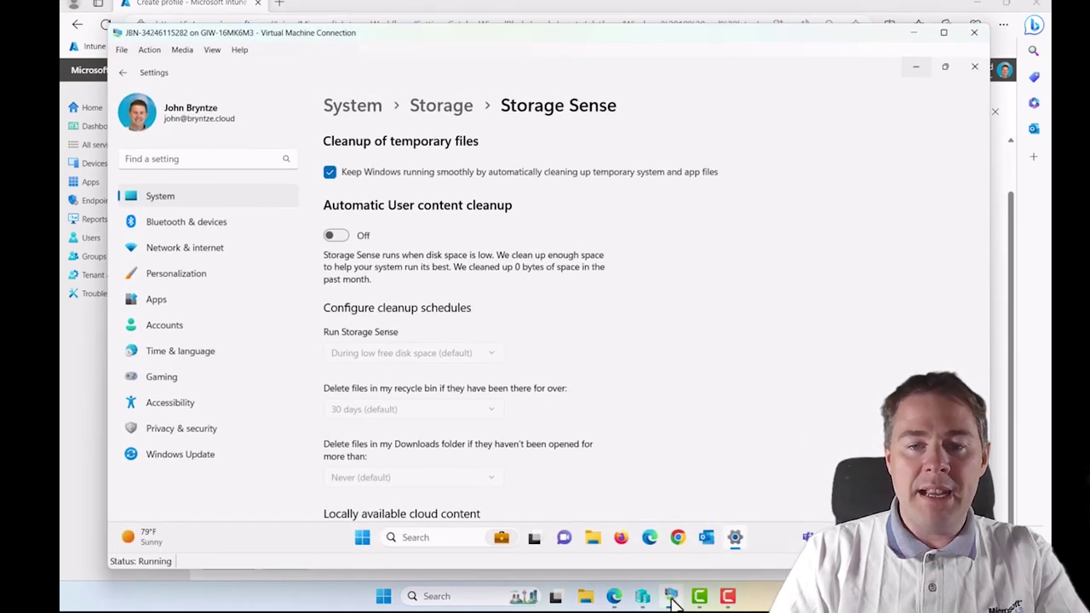
click(593, 538)
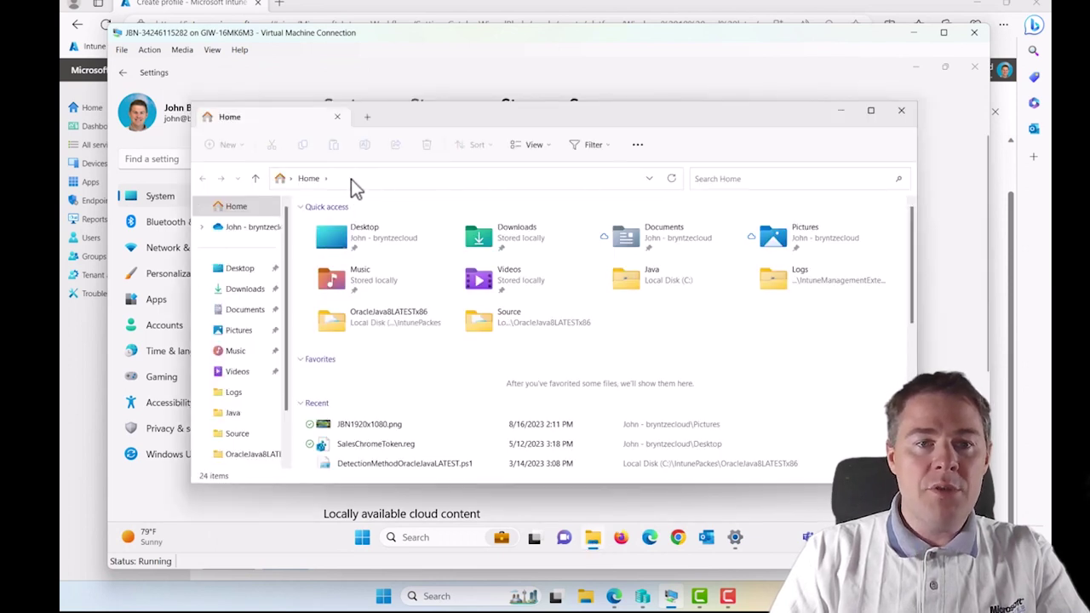
click(355, 181)
text(%)
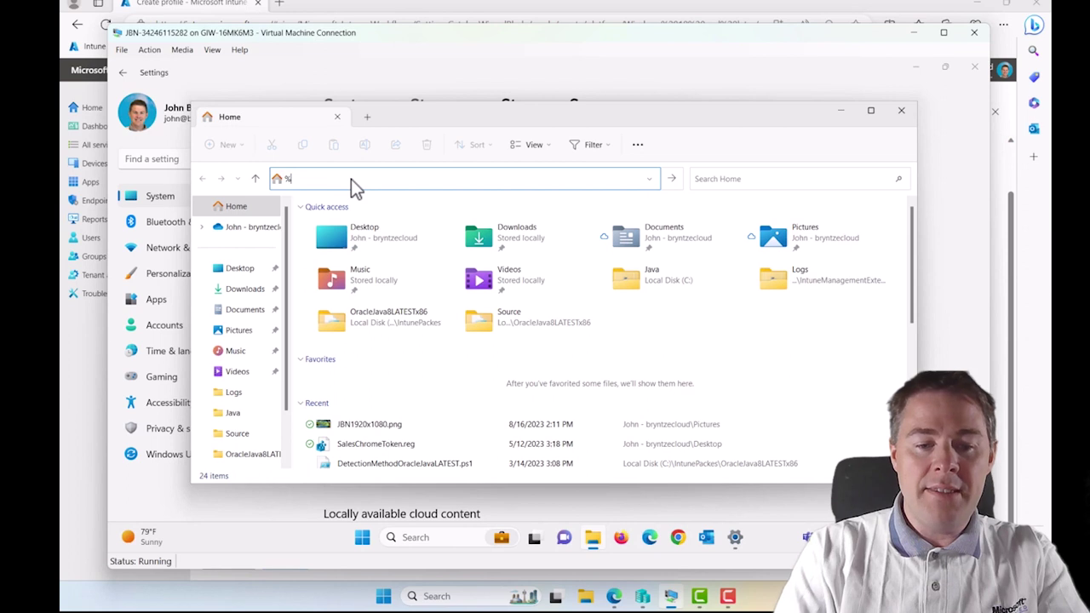
text(temp)
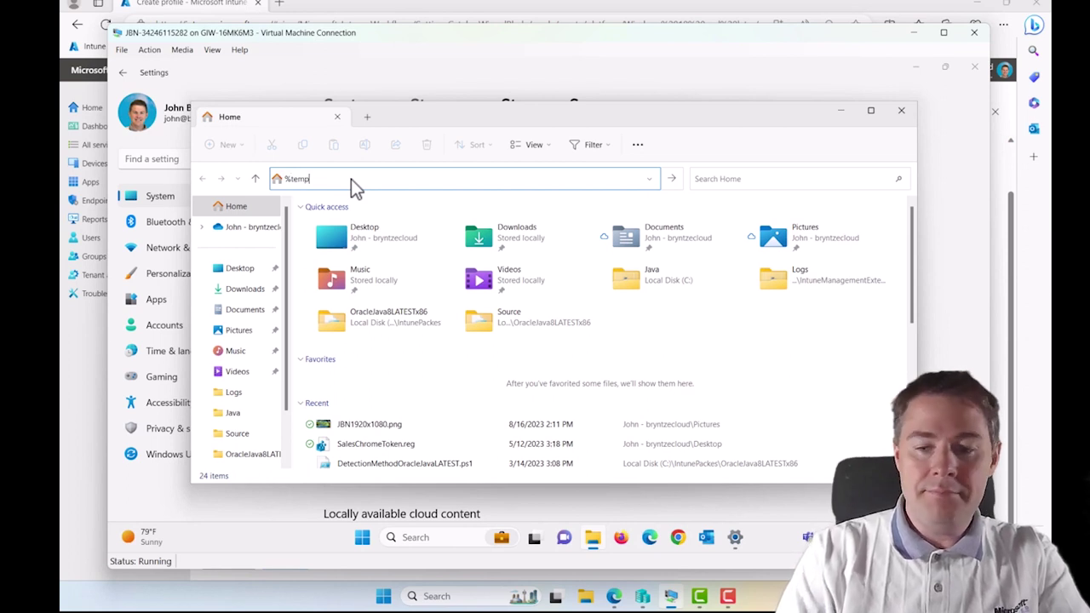
text(%)
key(Return)
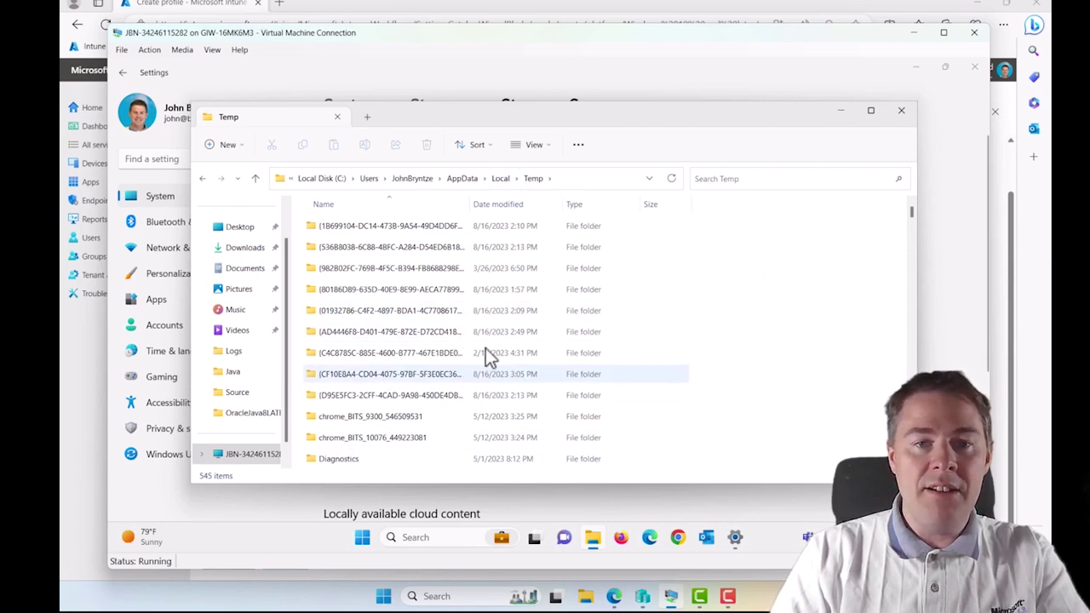
Open C:\Windows\Temp with access granted to view its temporary files, and return to the Intune profile.
click(320, 180)
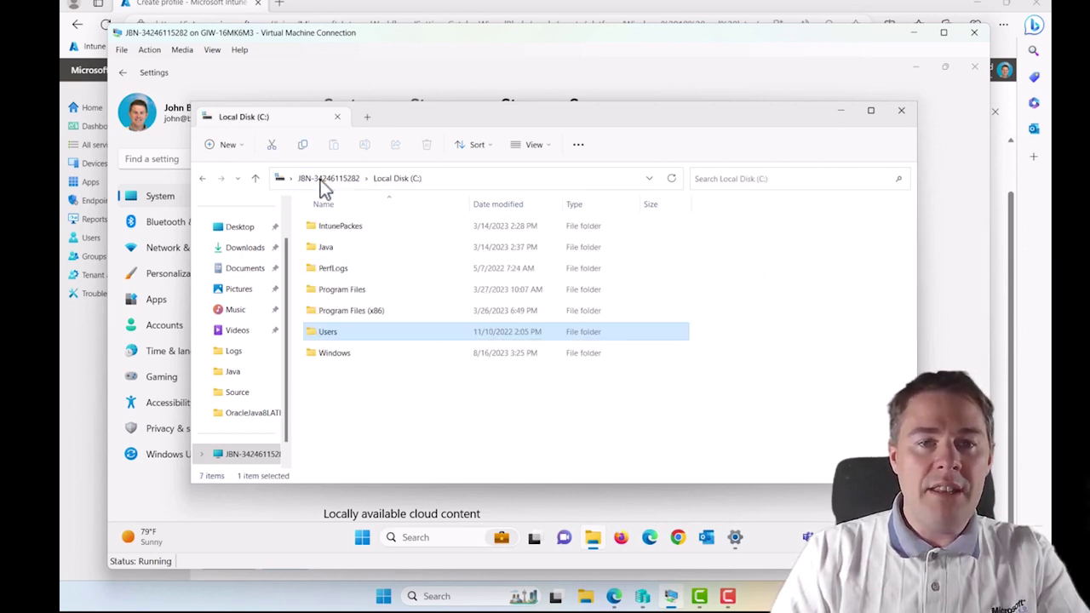
double_click(338, 357)
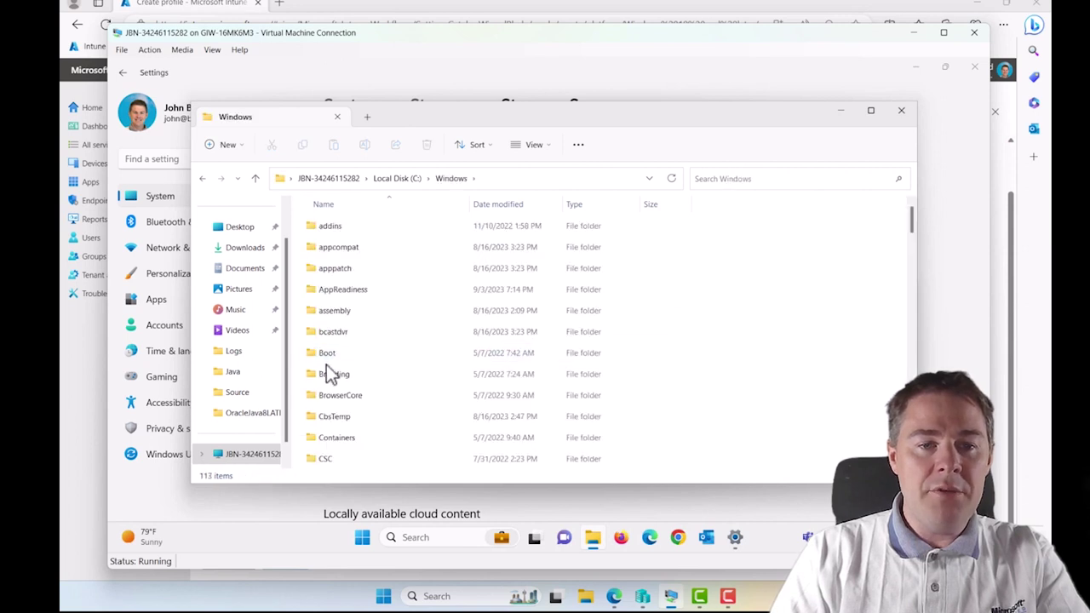
click(328, 360)
text(temp)
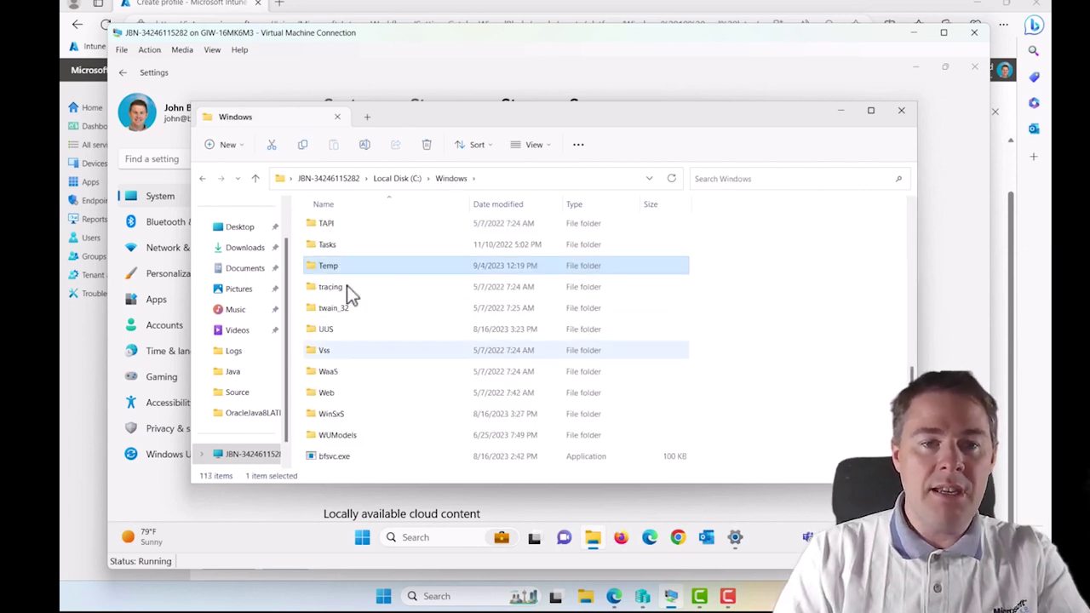
double_click(330, 265)
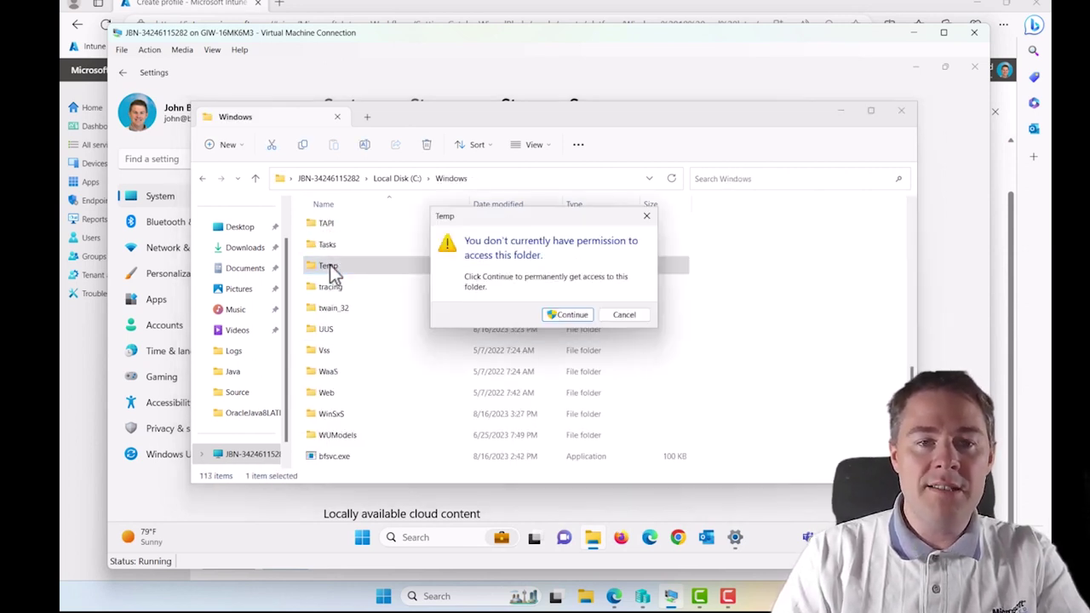
click(568, 315)
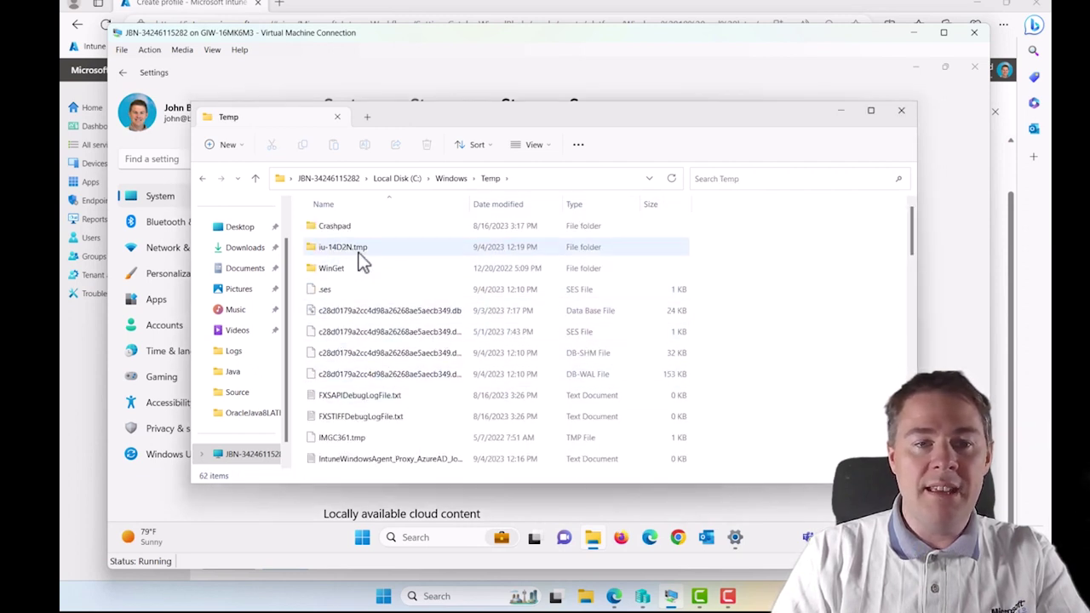
click(903, 117)
click(915, 34)
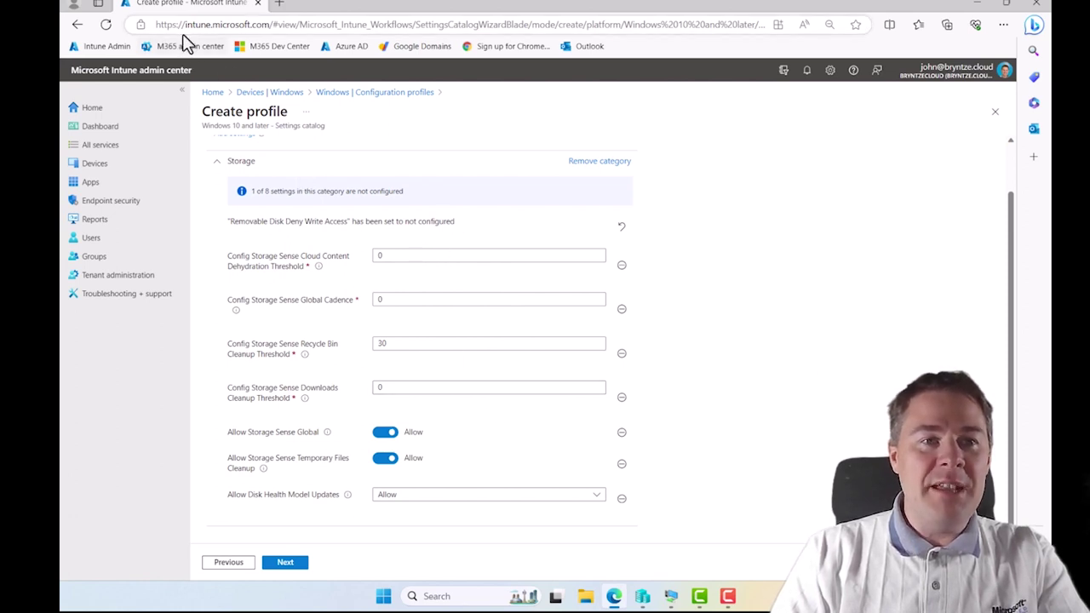
drag(185, 24, 273, 24)
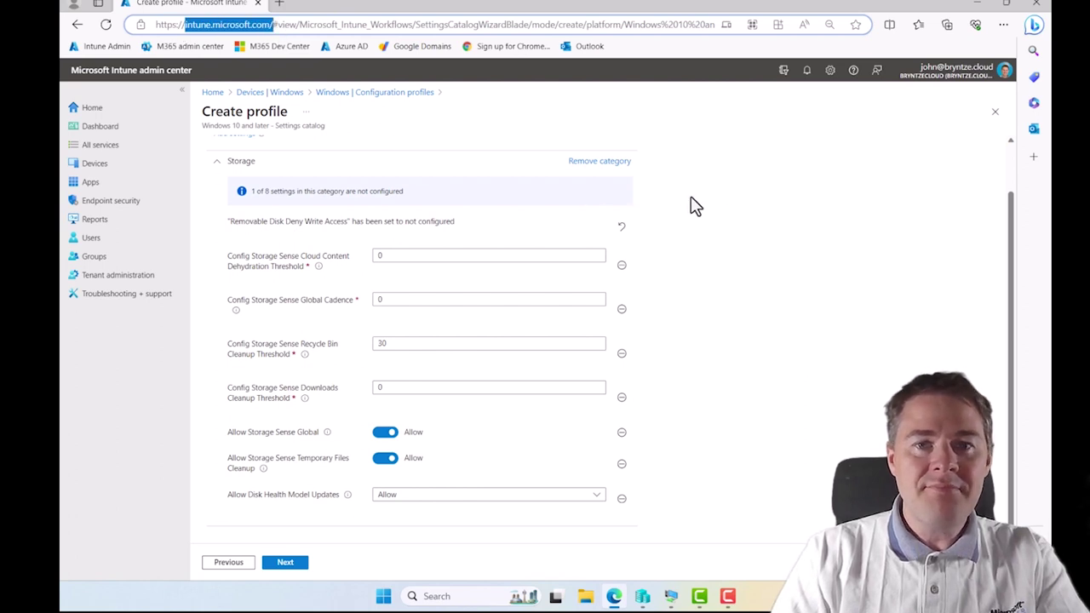
click(746, 223)
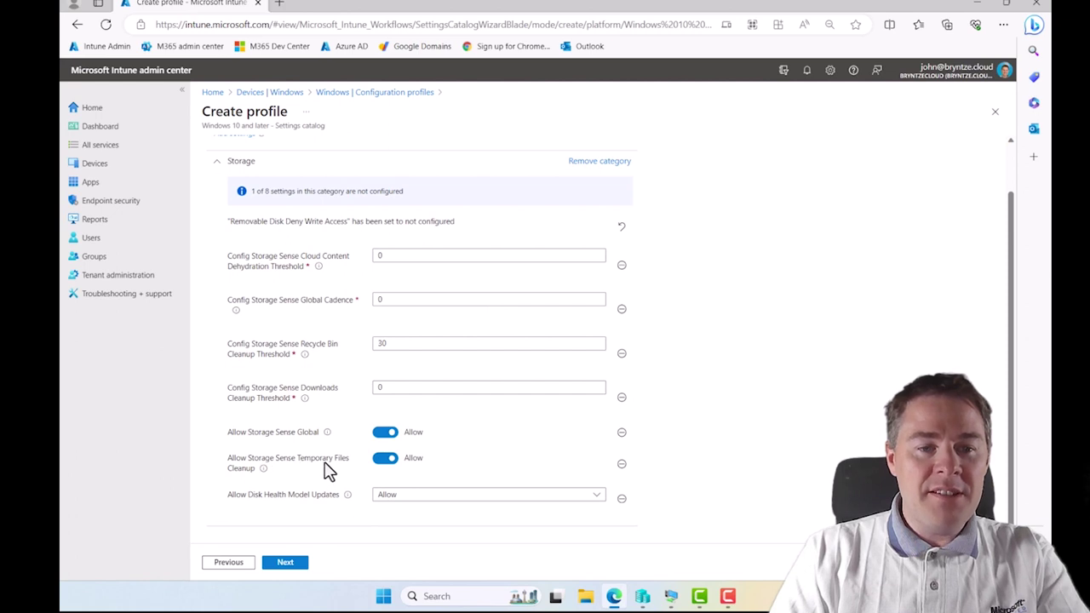
Open the Policy CSP - Storage documentation linked from Allow Disk Health Model Updates and read that policy's description.
mouse_move(263, 470)
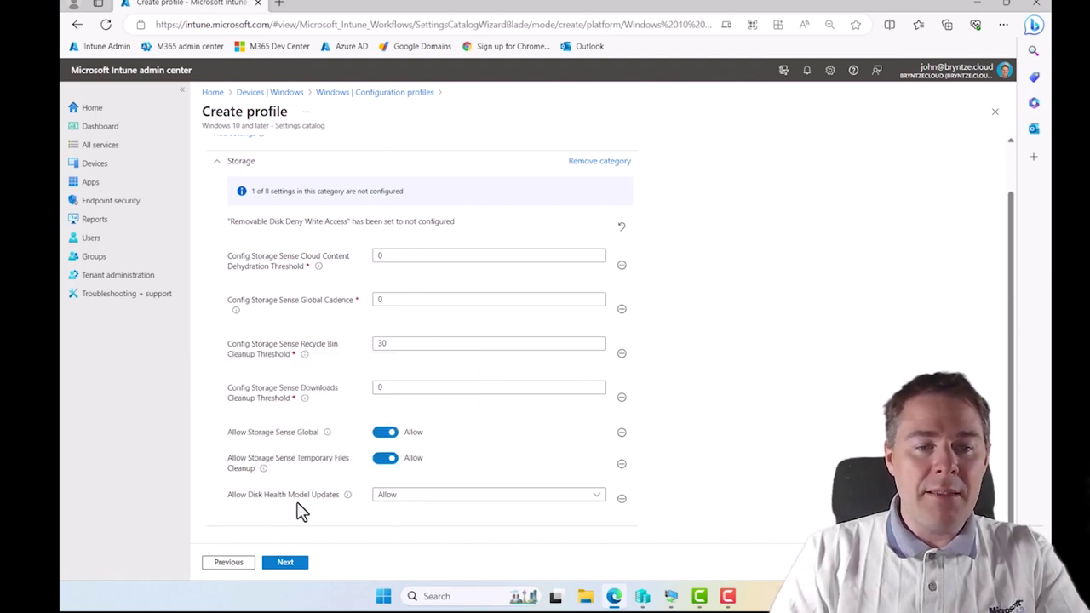
mouse_move(348, 501)
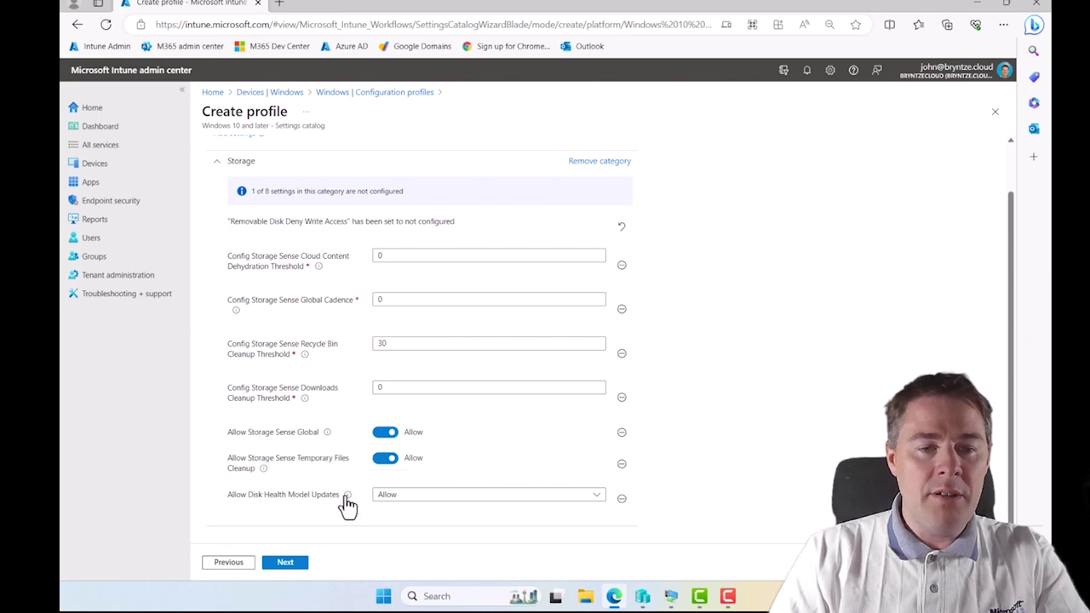
click(288, 475)
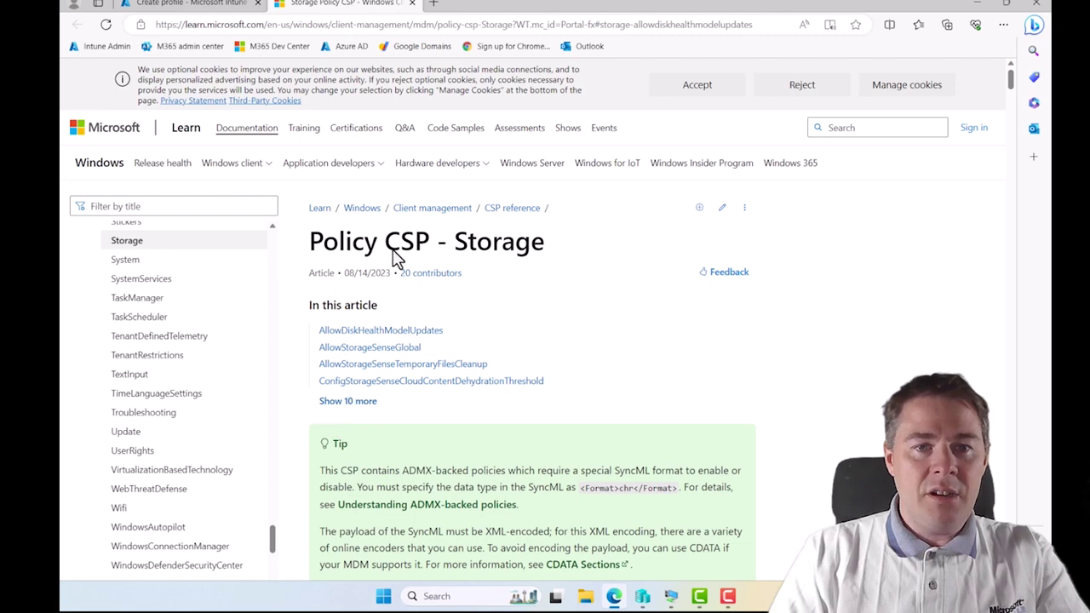
scroll(562, 396, down, 3)
scroll(561, 395, down, 5)
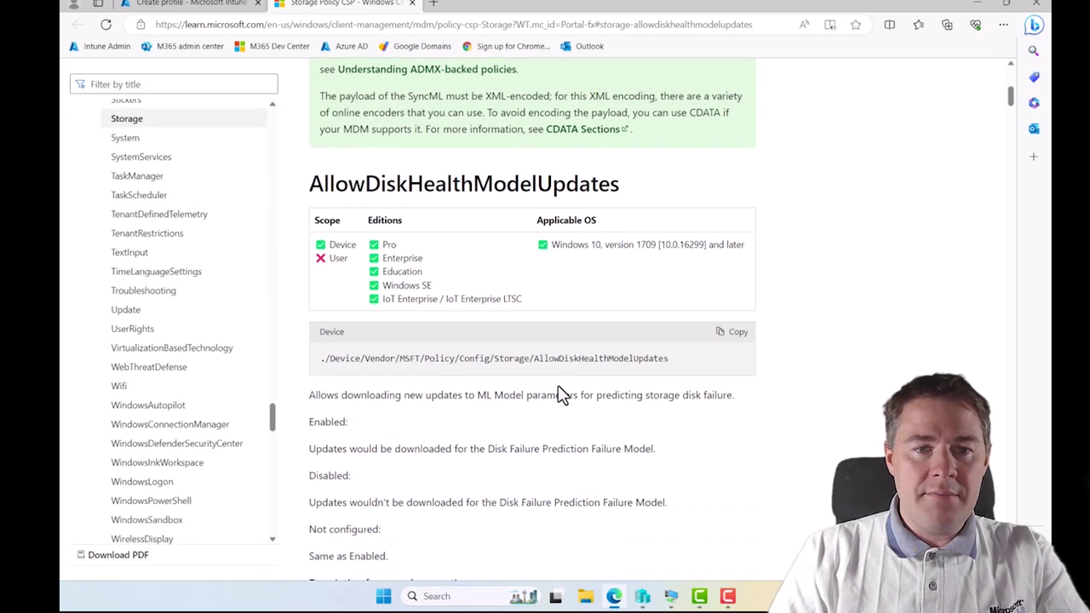
scroll(560, 394, down, 1)
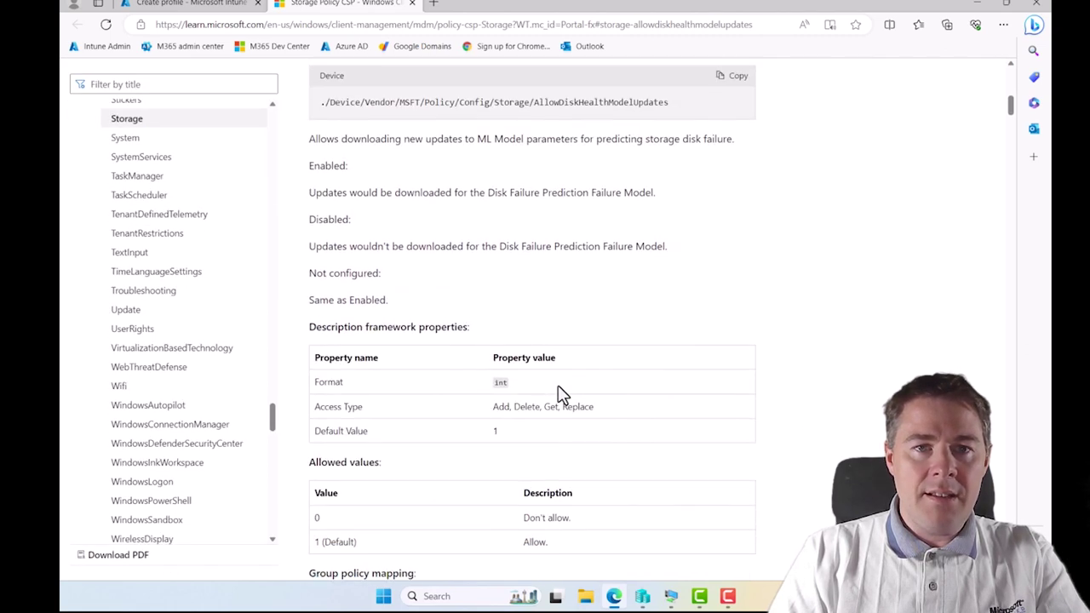
scroll(560, 394, down, 4)
scroll(560, 394, down, 4)
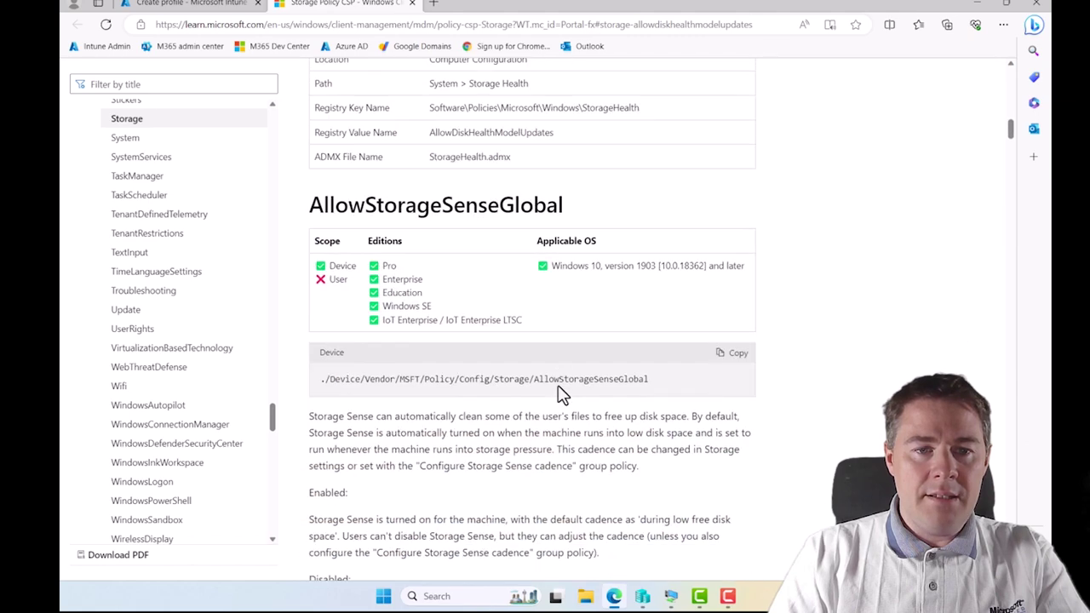
scroll(560, 395, up, 15)
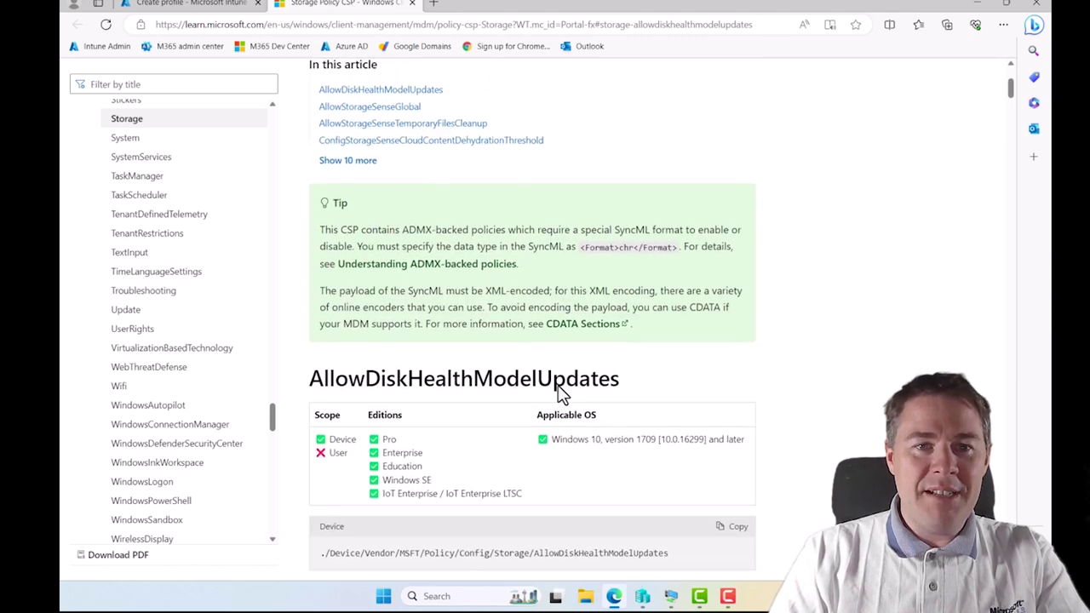
Return to the profile and choose Allow for Allow Disk Health Model Updates.
click(195, 5)
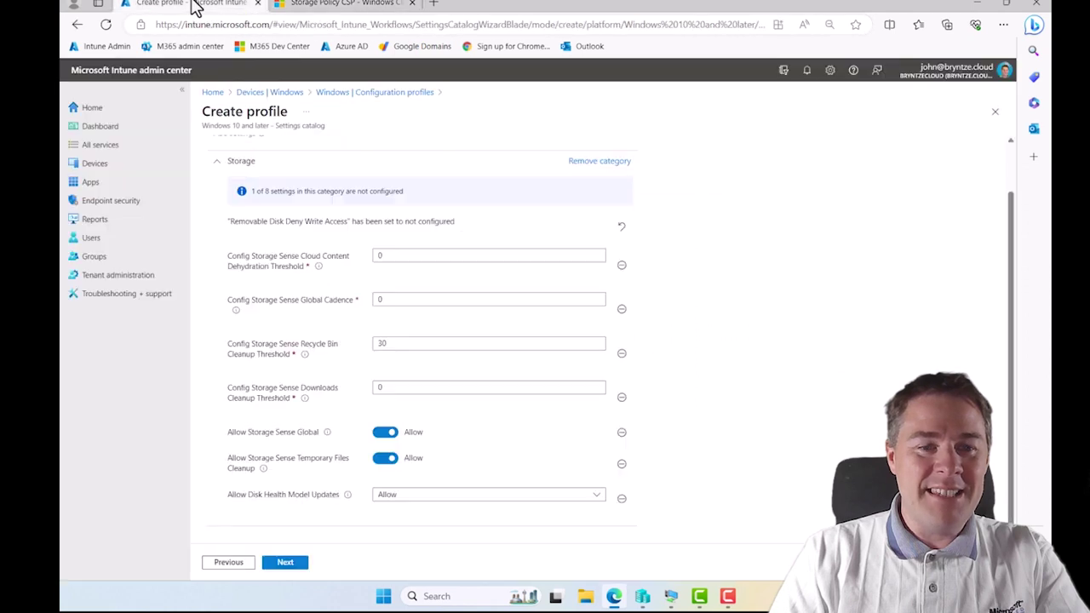
click(410, 500)
click(389, 532)
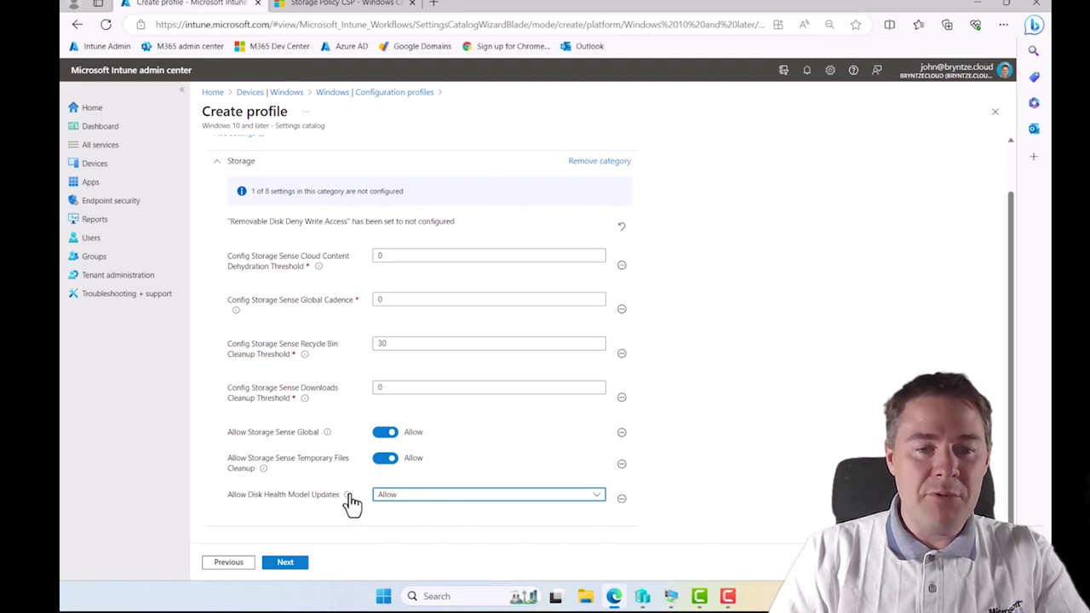
mouse_move(348, 497)
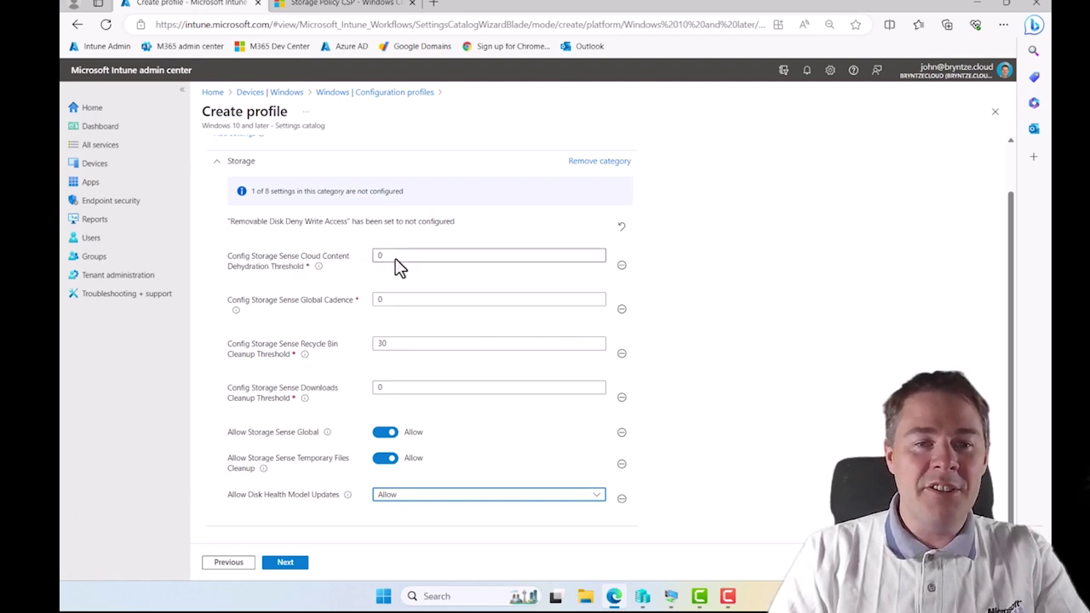
Set the Config Storage Sense Cloud Content Dehydration Threshold to 60 days.
mouse_move(318, 267)
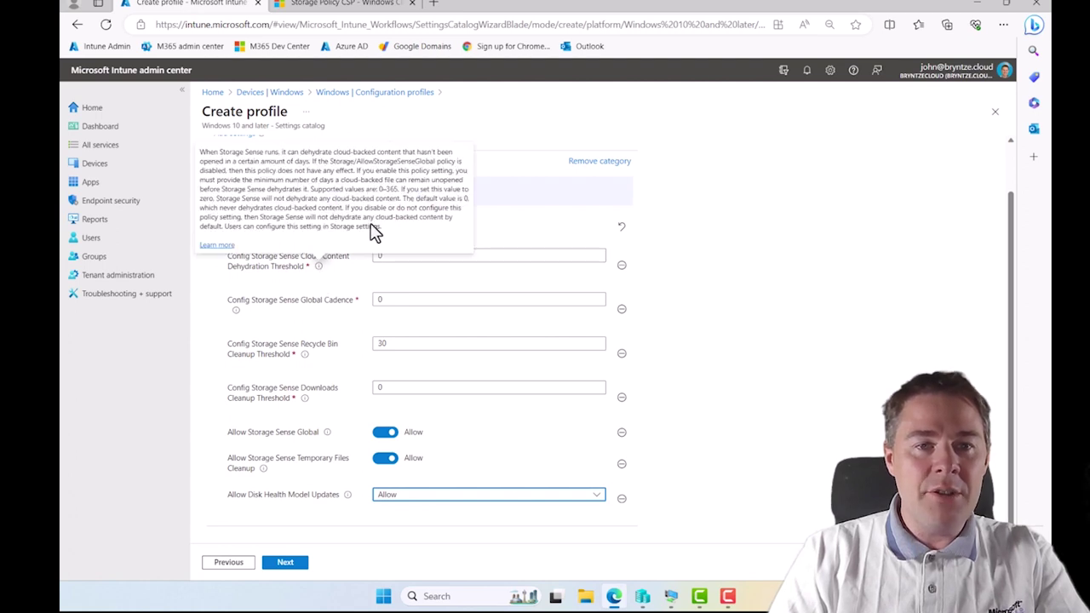
click(487, 262)
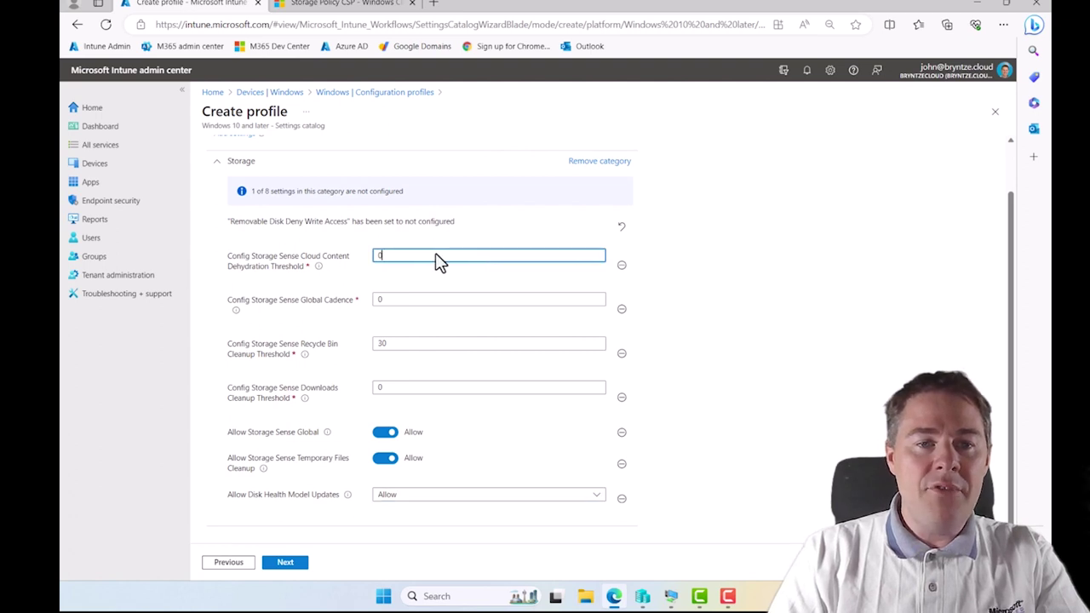
drag(439, 262, 350, 256)
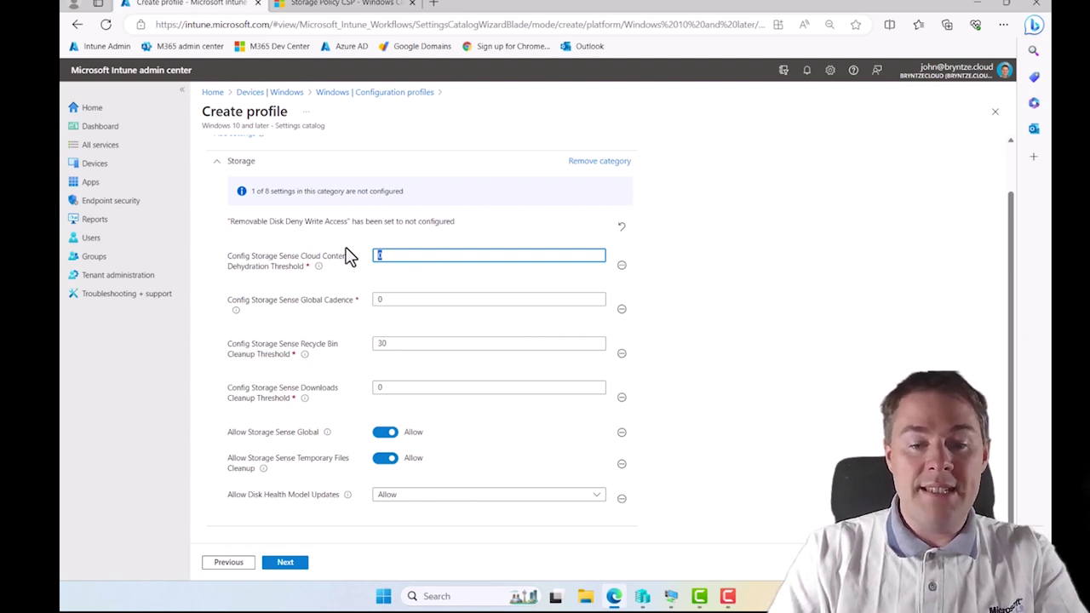
text(60)
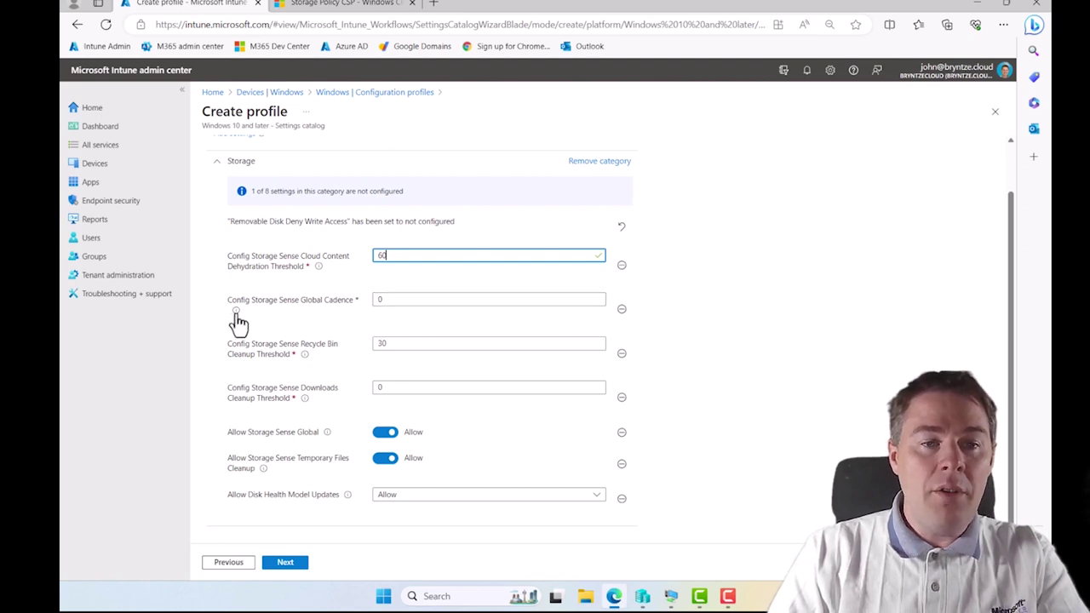
Read the Global Cadence description, and turn on Automatic User content cleanup in the virtual machine to view the Run Storage Sense schedule options.
mouse_move(237, 314)
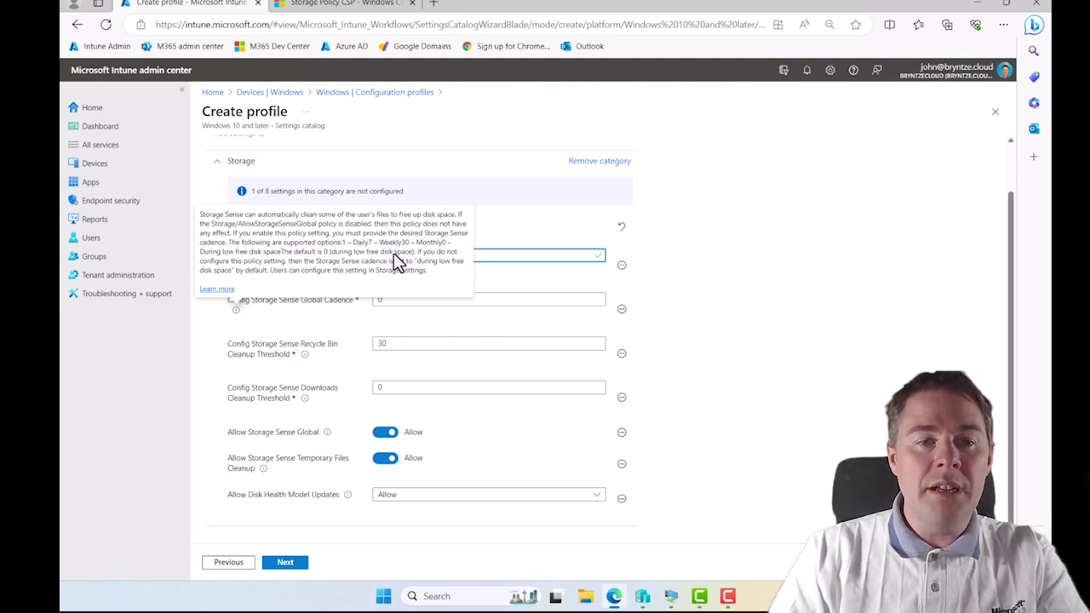
click(464, 309)
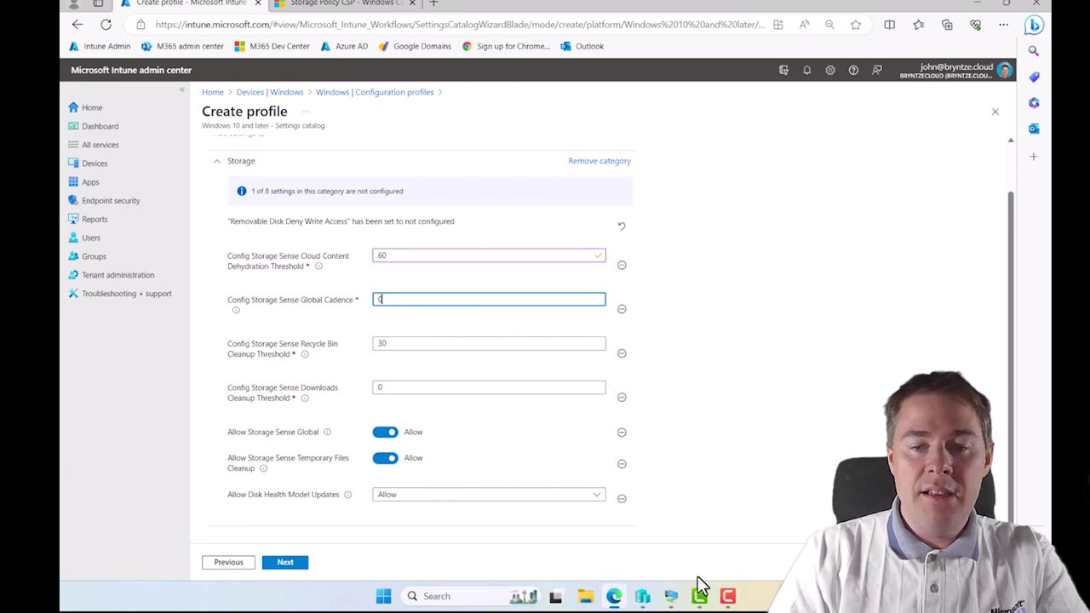
click(671, 596)
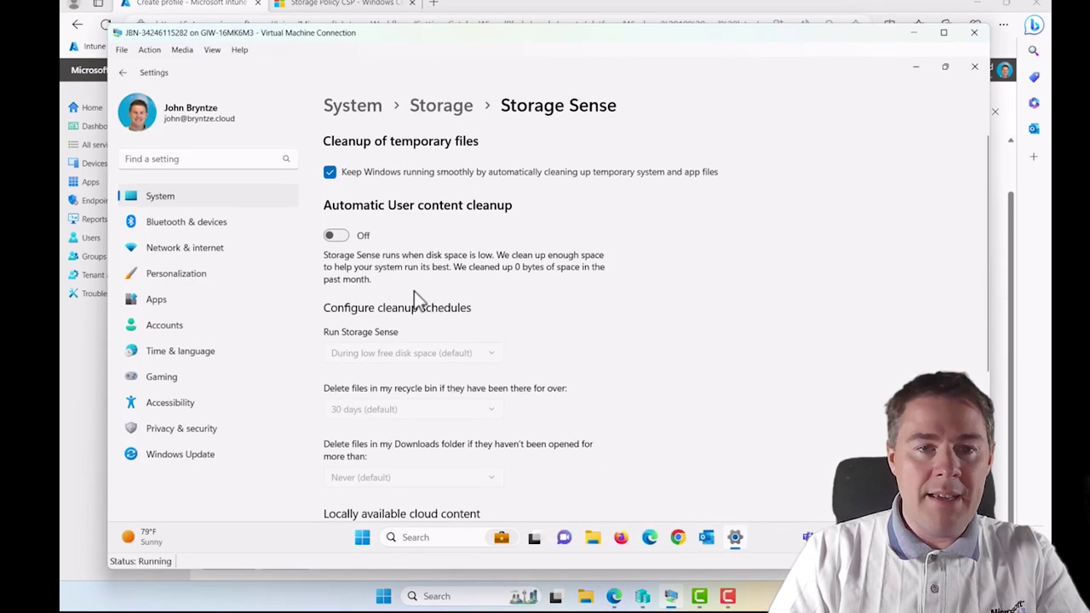
click(336, 235)
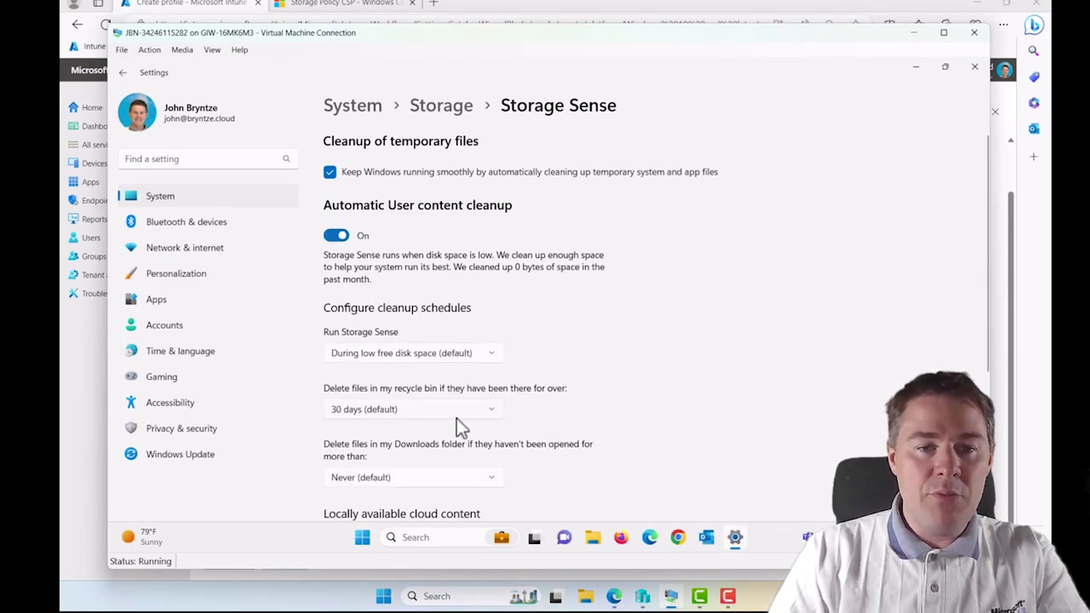
click(478, 353)
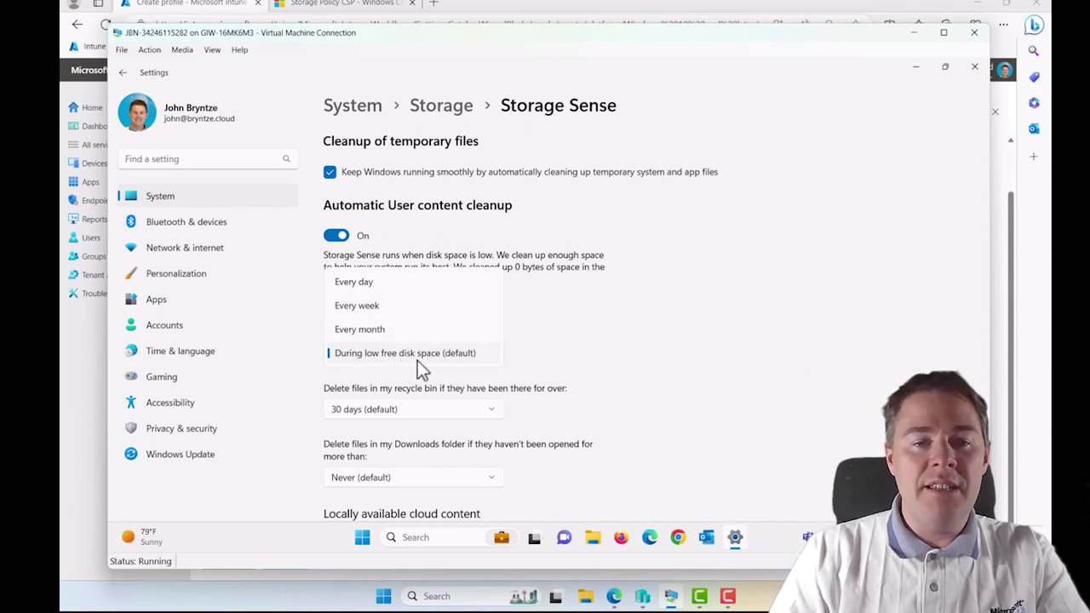
click(594, 337)
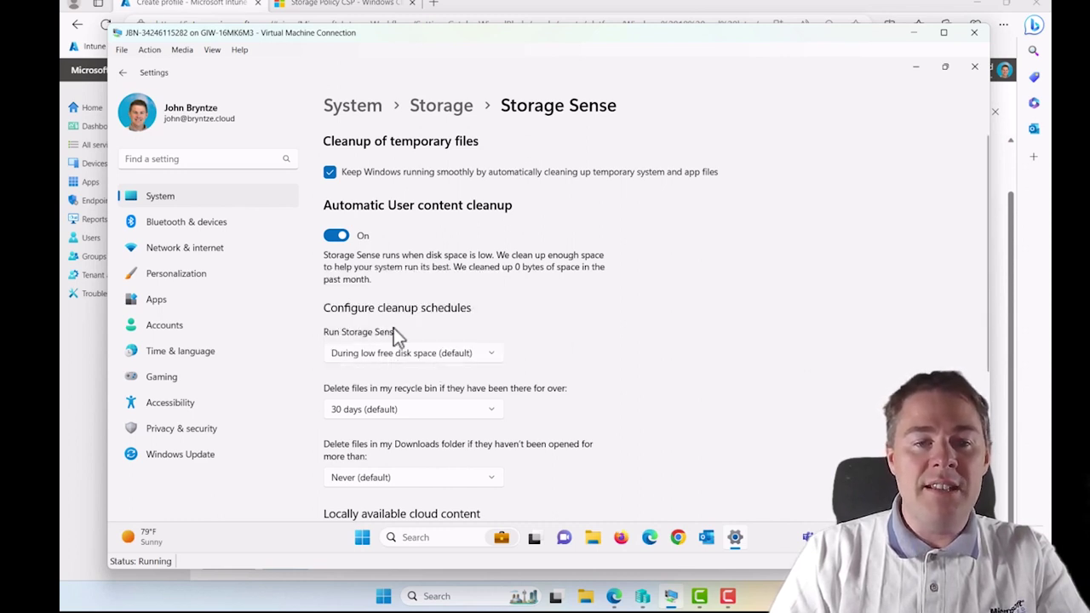
Turn Automatic User content cleanup off in the virtual machine and return to the Intune profile.
click(339, 238)
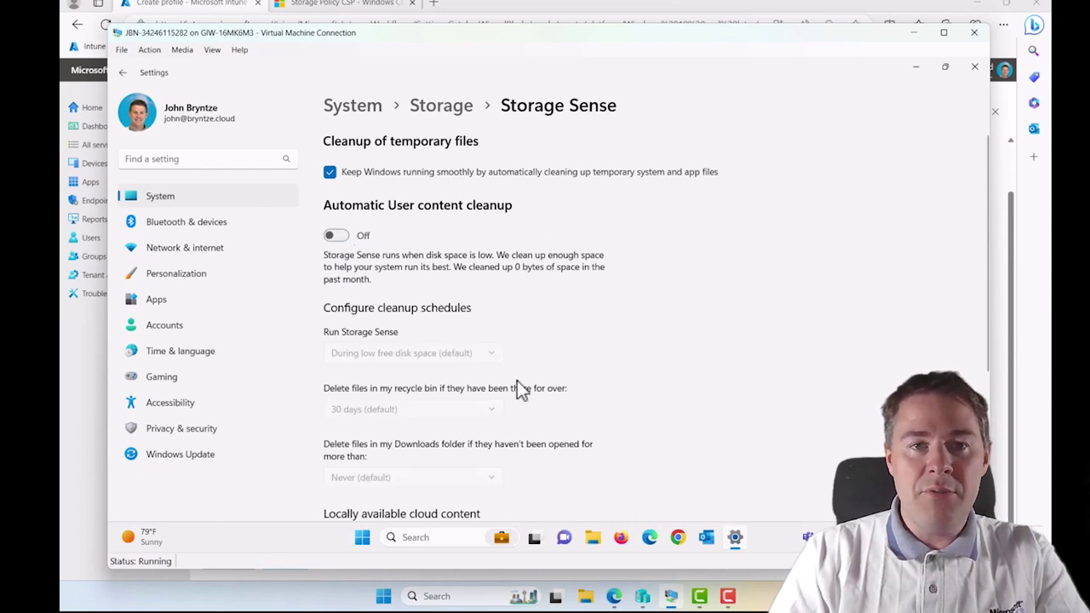
click(916, 34)
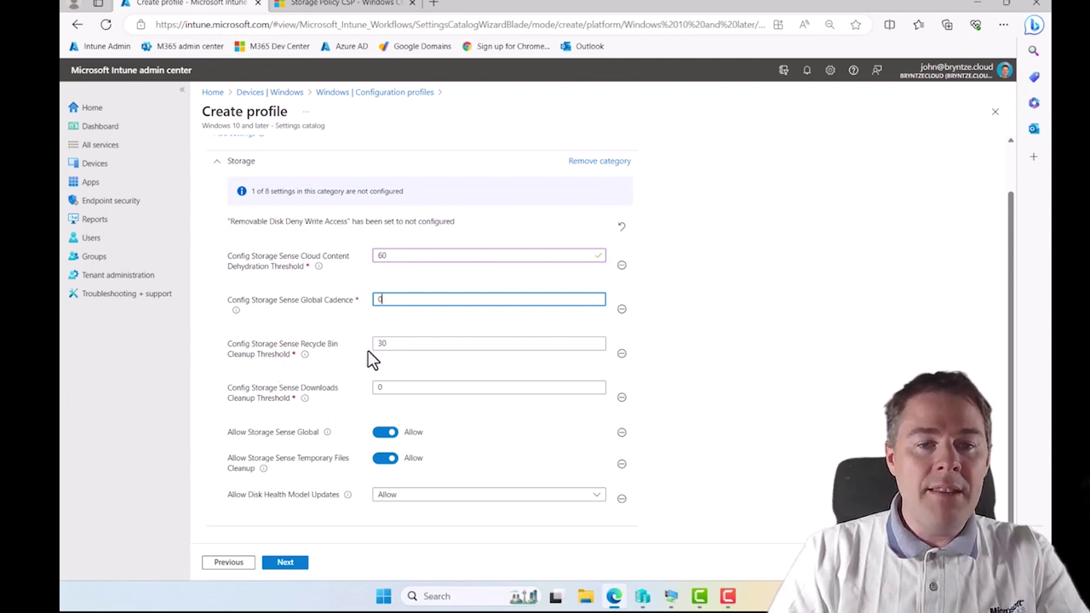
Read the Config Storage Sense Recycle Bin Cleanup Threshold description and set that threshold to 90 days.
mouse_move(307, 361)
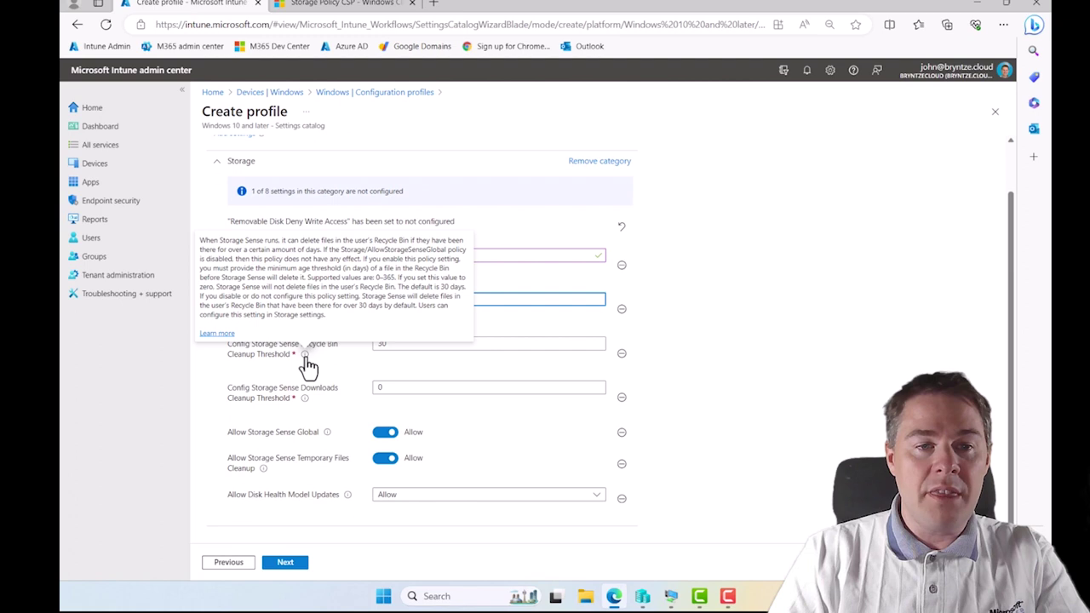
drag(401, 345, 373, 345)
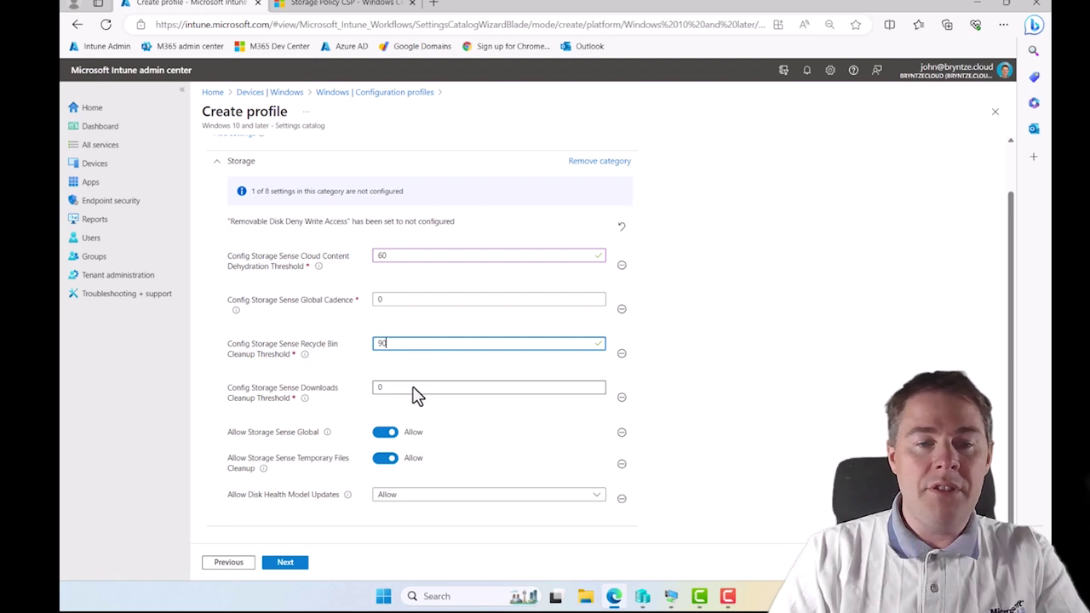
double_click(381, 346)
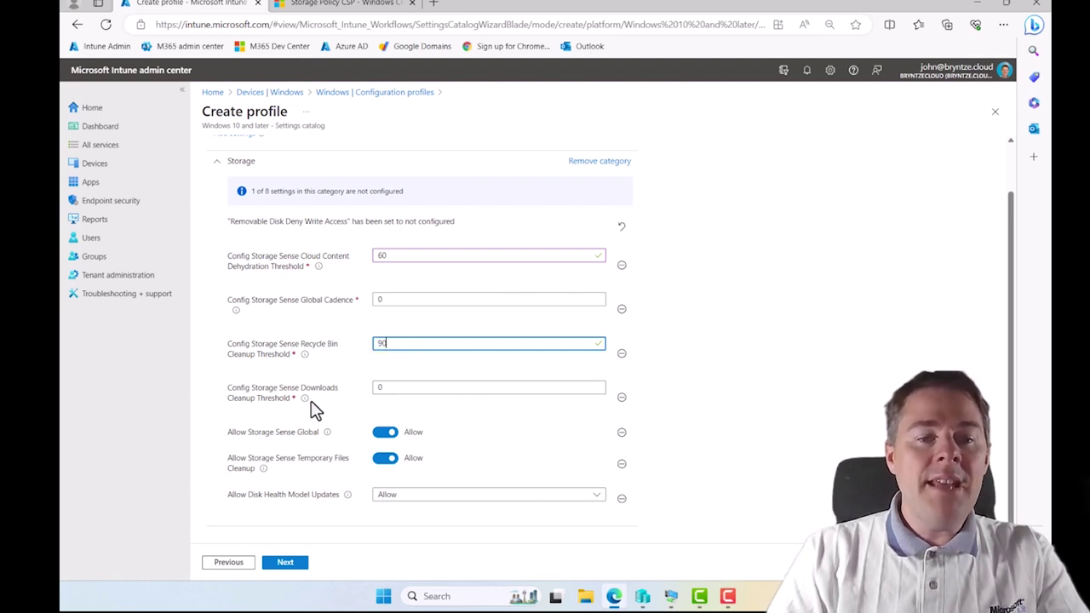
Read the Downloads Cleanup Threshold description, keeping its value at 0, and set the Config Storage Sense Global Cadence to 0.
mouse_move(305, 400)
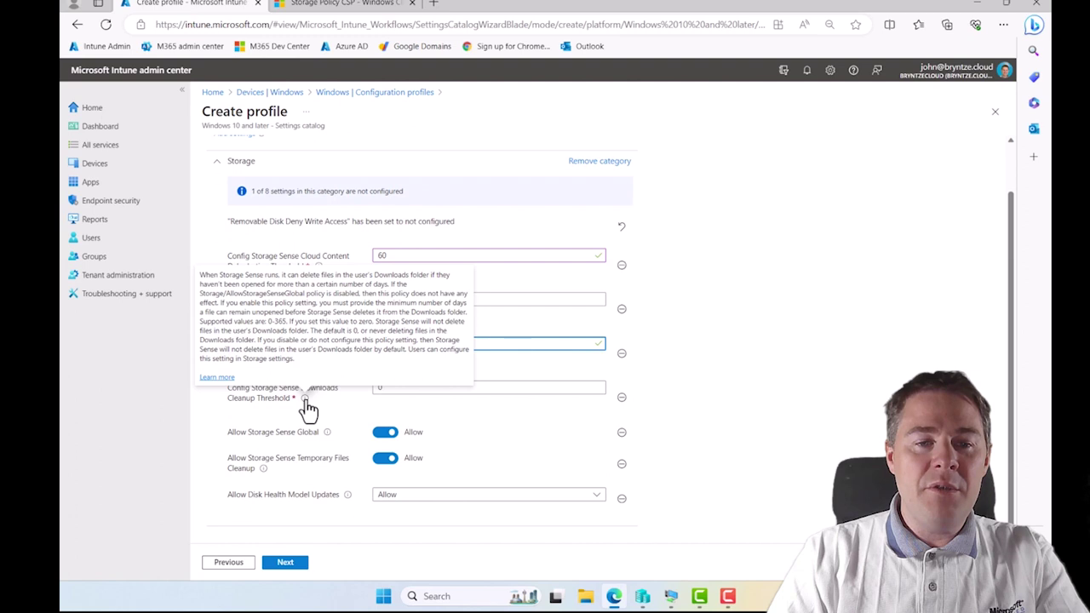
click(408, 395)
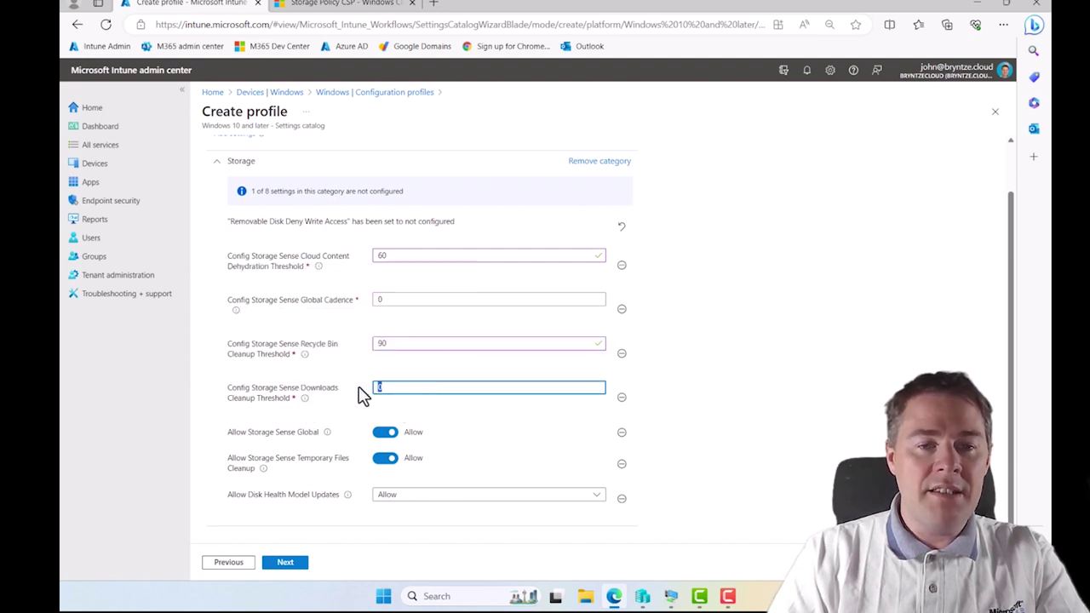
click(426, 369)
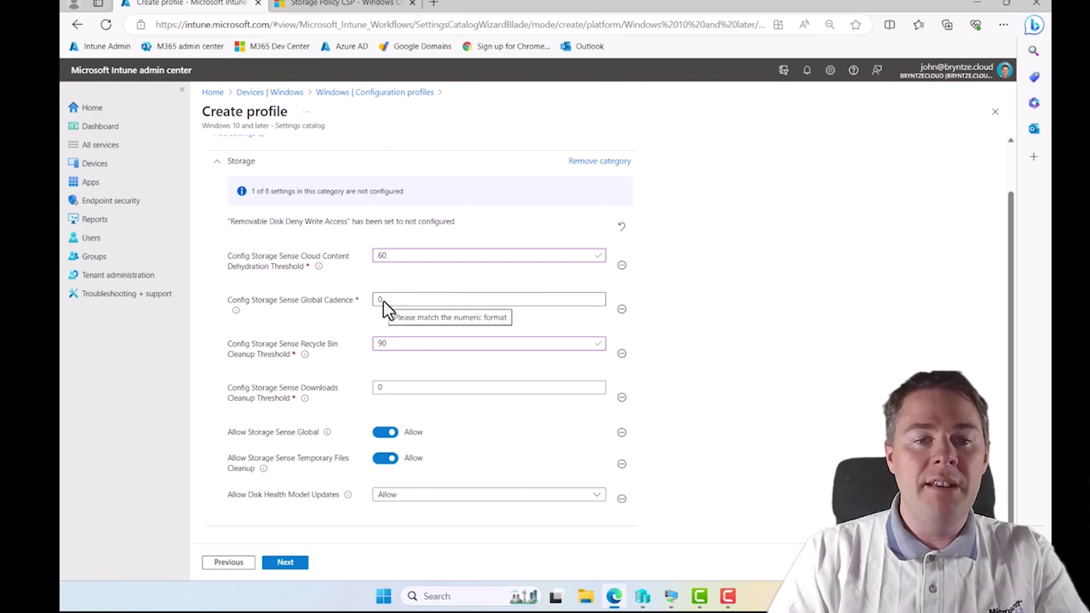
drag(382, 303, 367, 302)
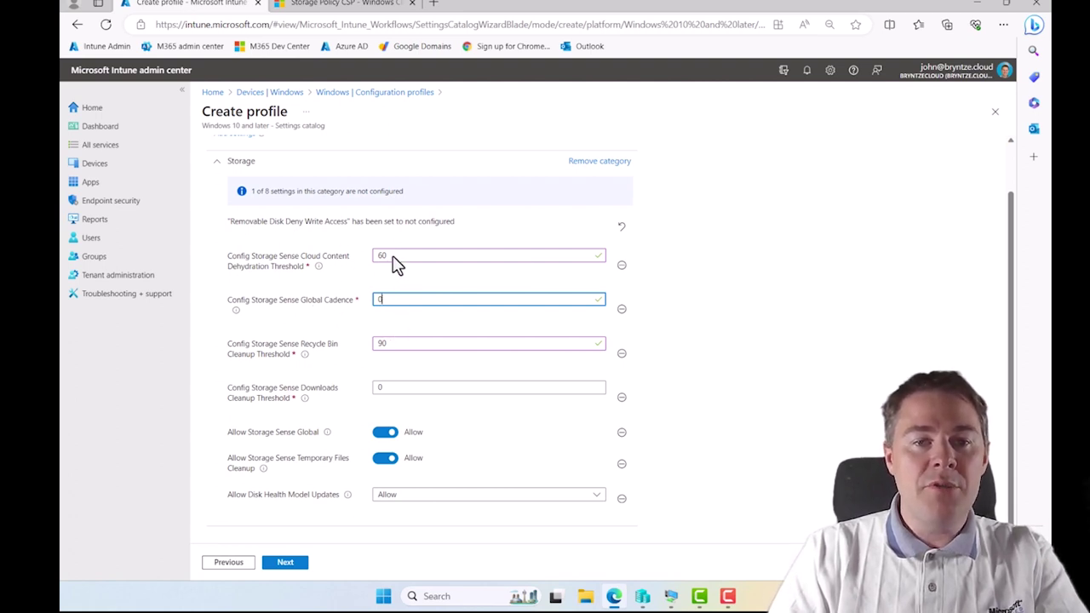
Review the values entered for the Cloud Content Dehydration, Global Cadence, Recycle Bin and Downloads settings.
drag(395, 263, 371, 265)
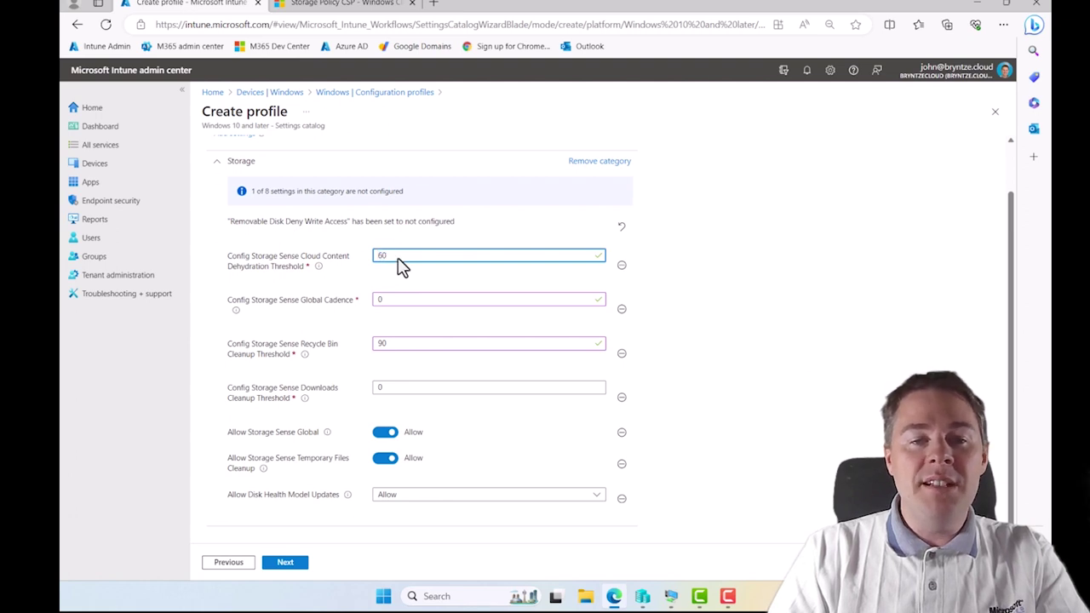
drag(401, 266, 371, 267)
click(386, 287)
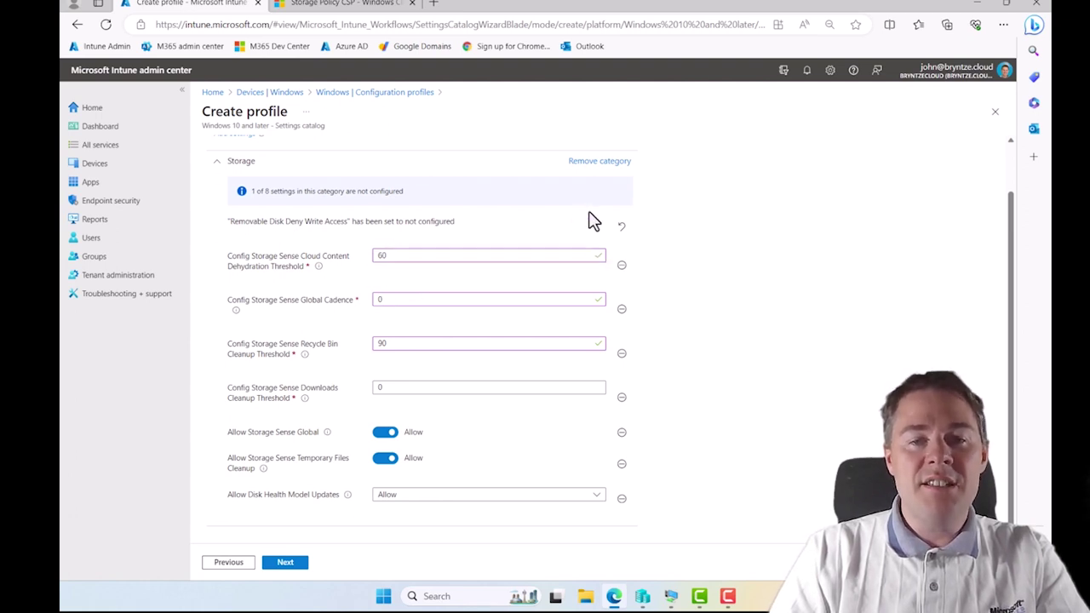
drag(391, 262, 365, 267)
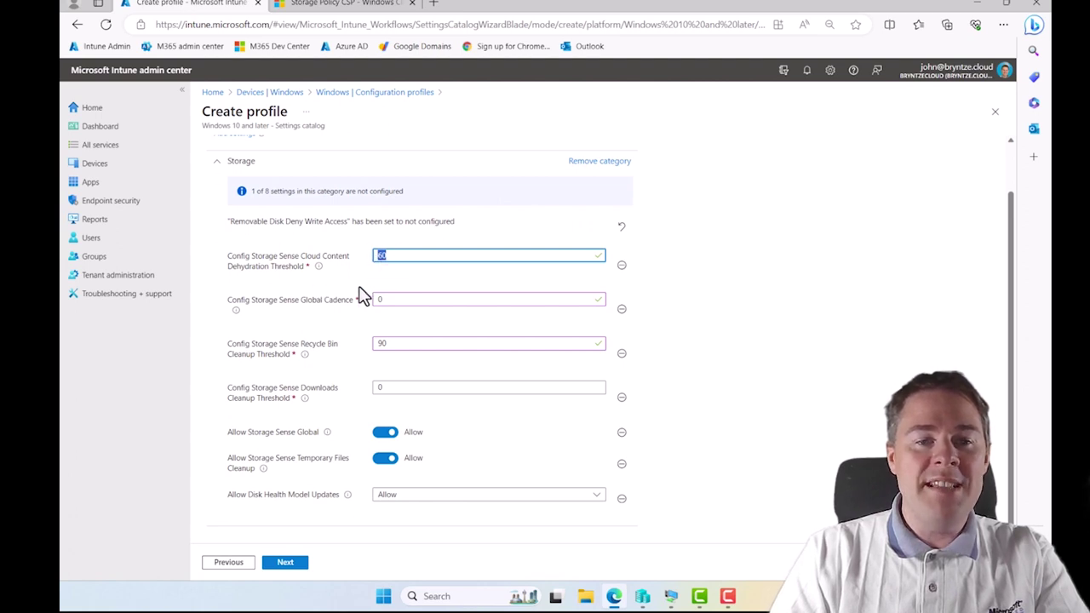
click(401, 284)
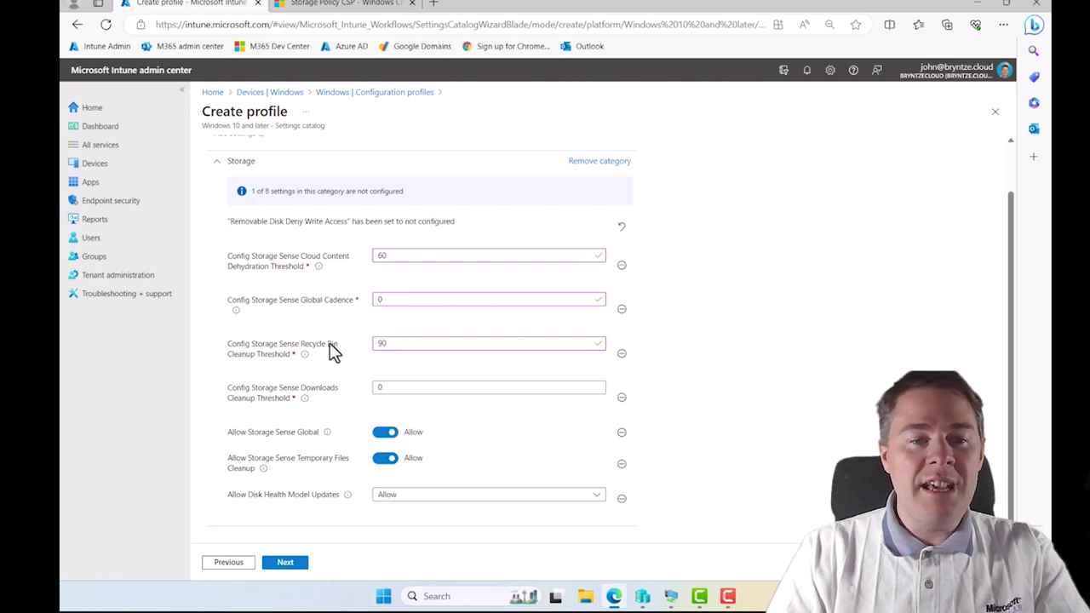
double_click(399, 350)
drag(398, 350, 370, 351)
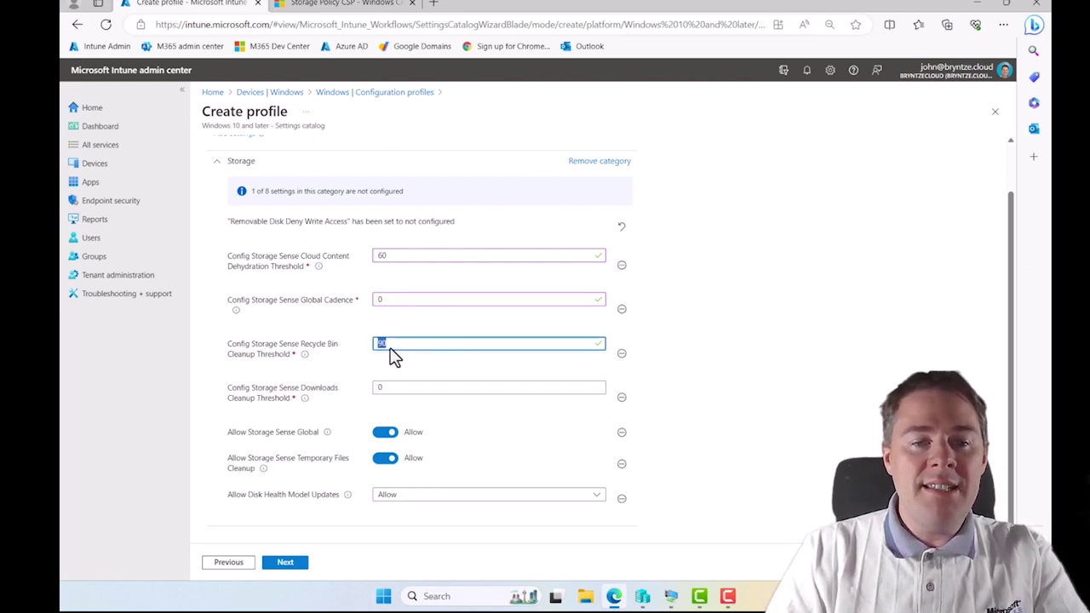
drag(390, 349, 375, 350)
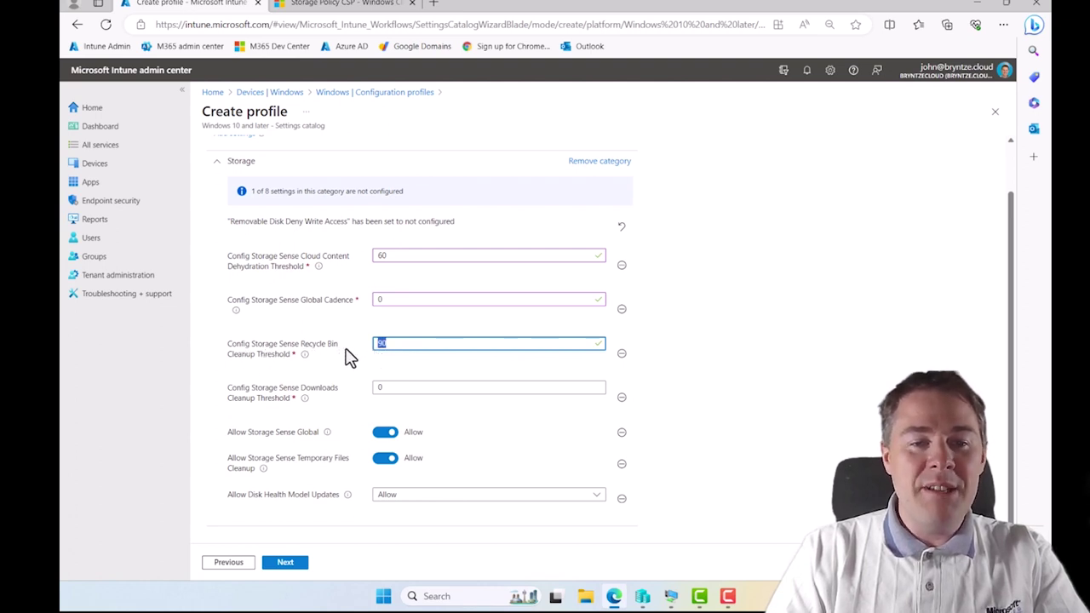
key(BackSpace)
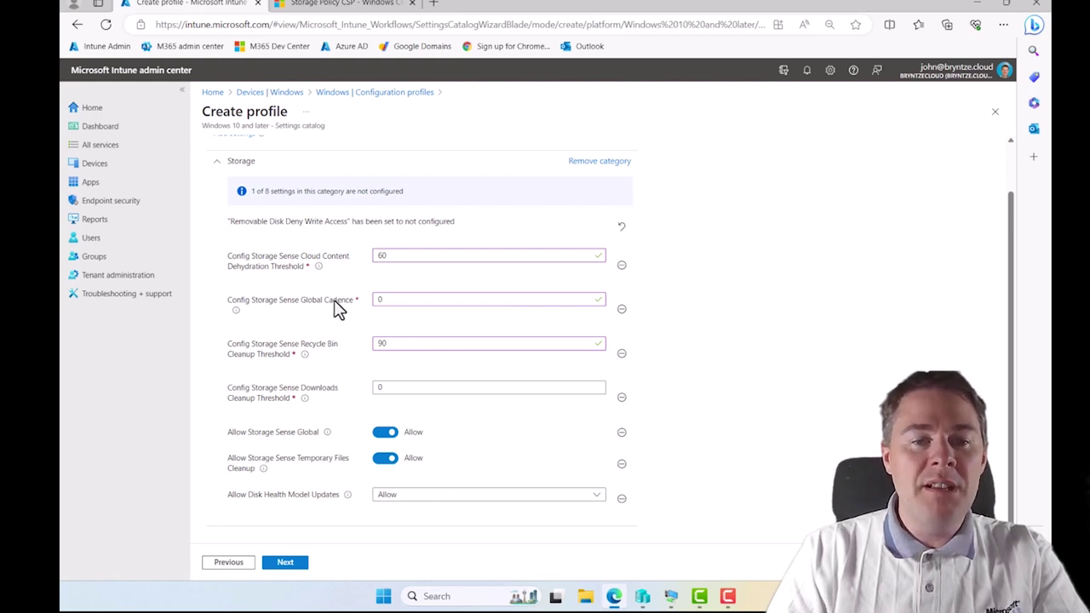
click(385, 390)
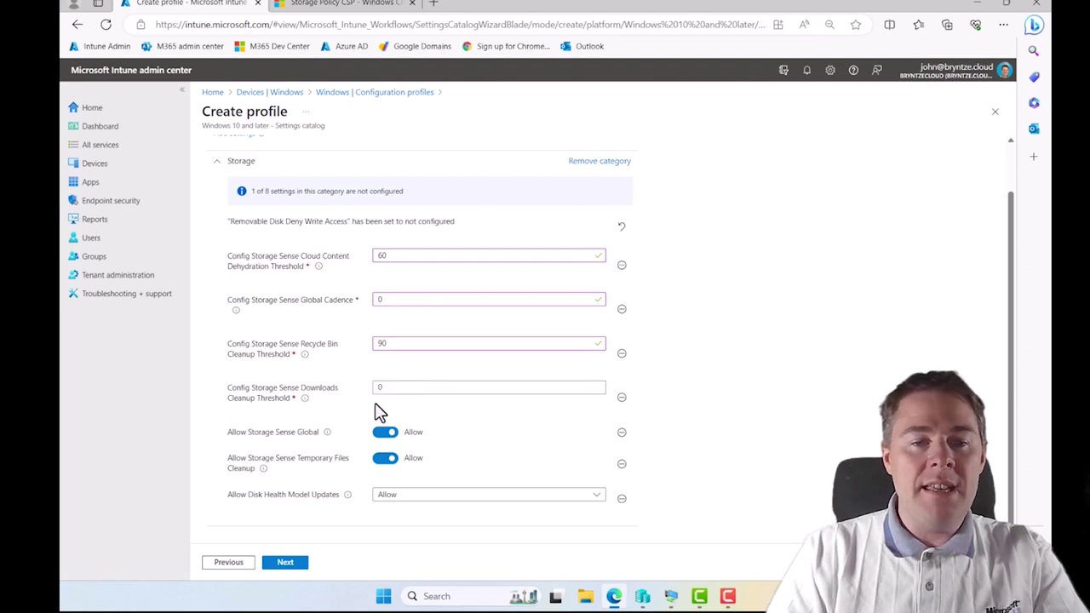
click(332, 402)
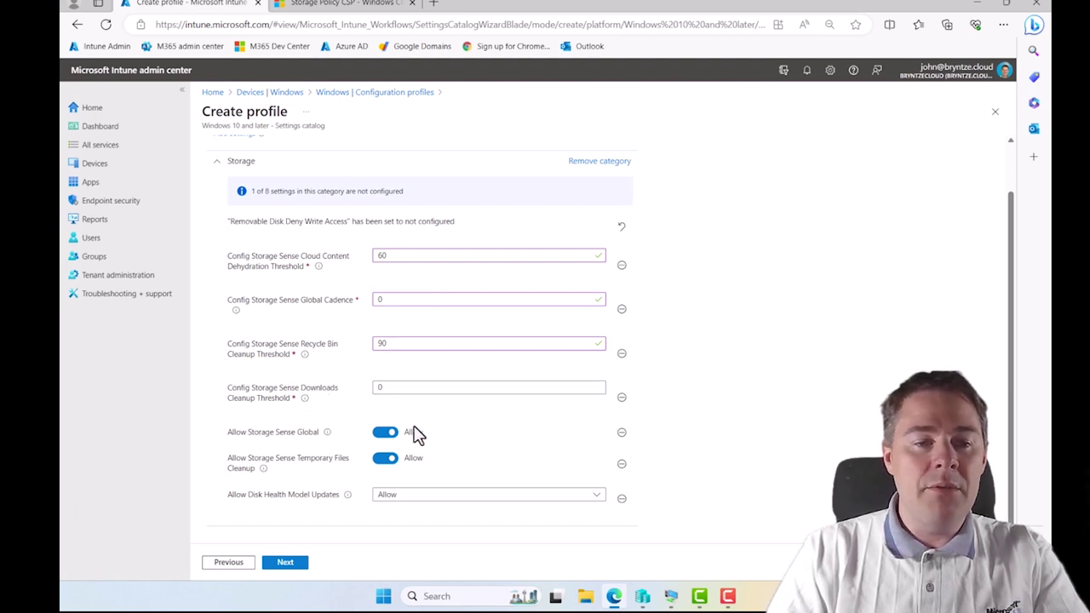
Keep the Default scope tag and assign the profile to the JBN - All Windows Devices group.
click(286, 563)
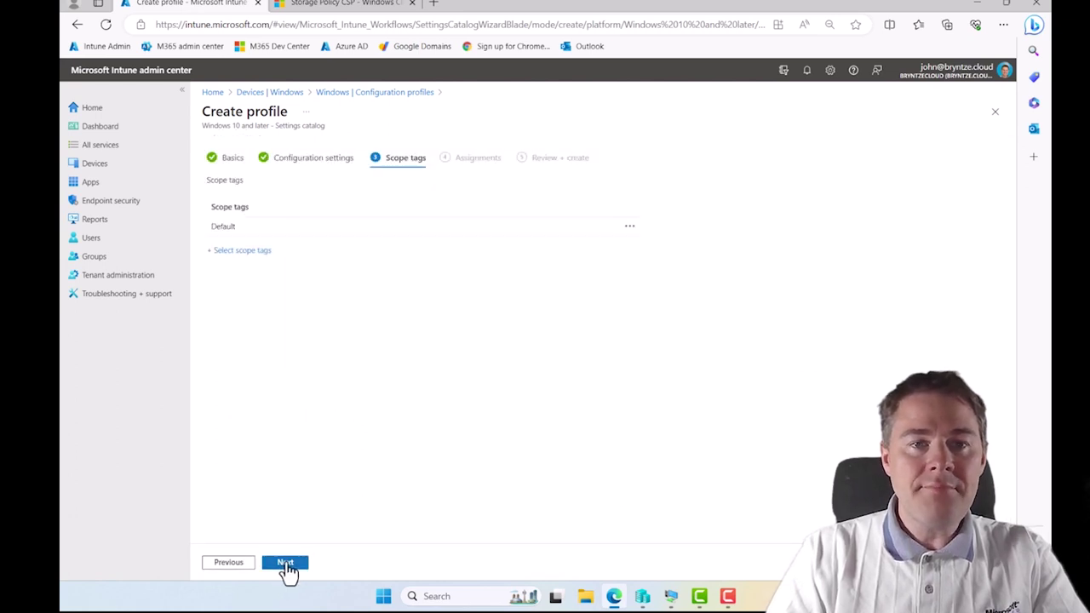
click(285, 563)
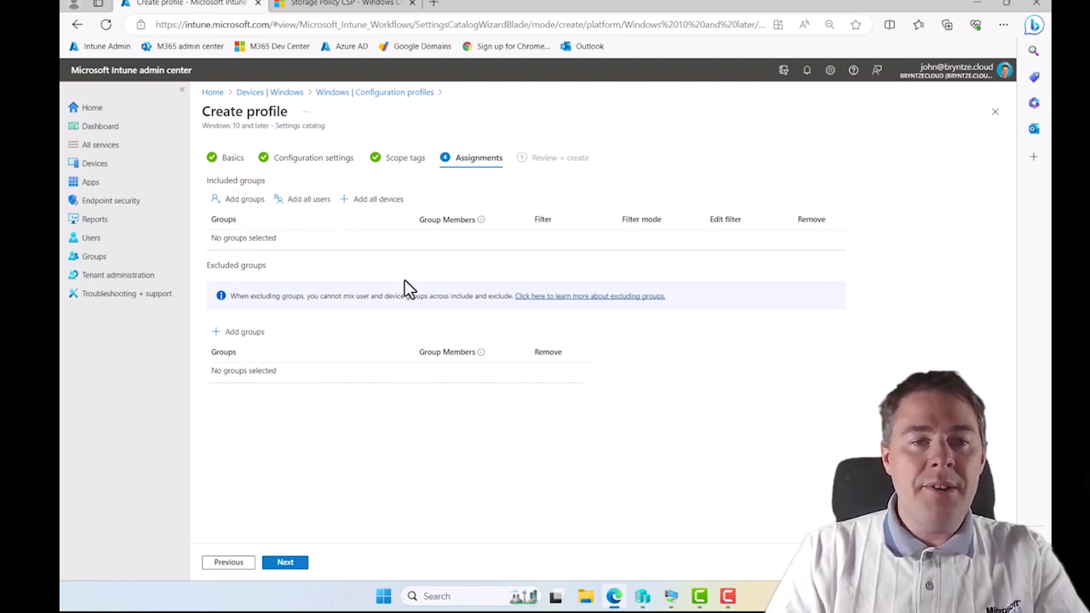
click(235, 204)
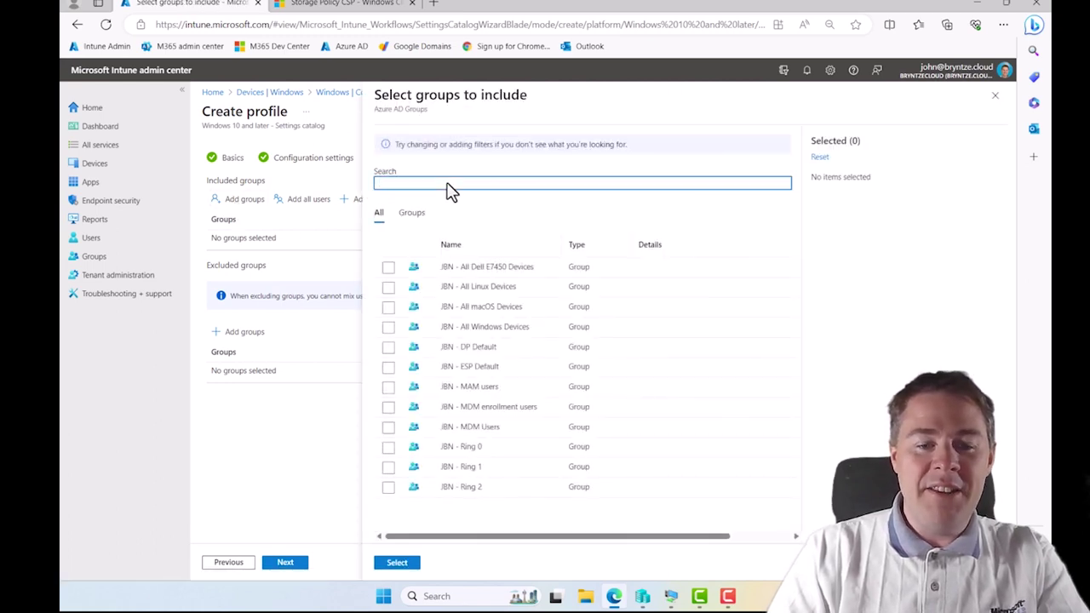
text(0)
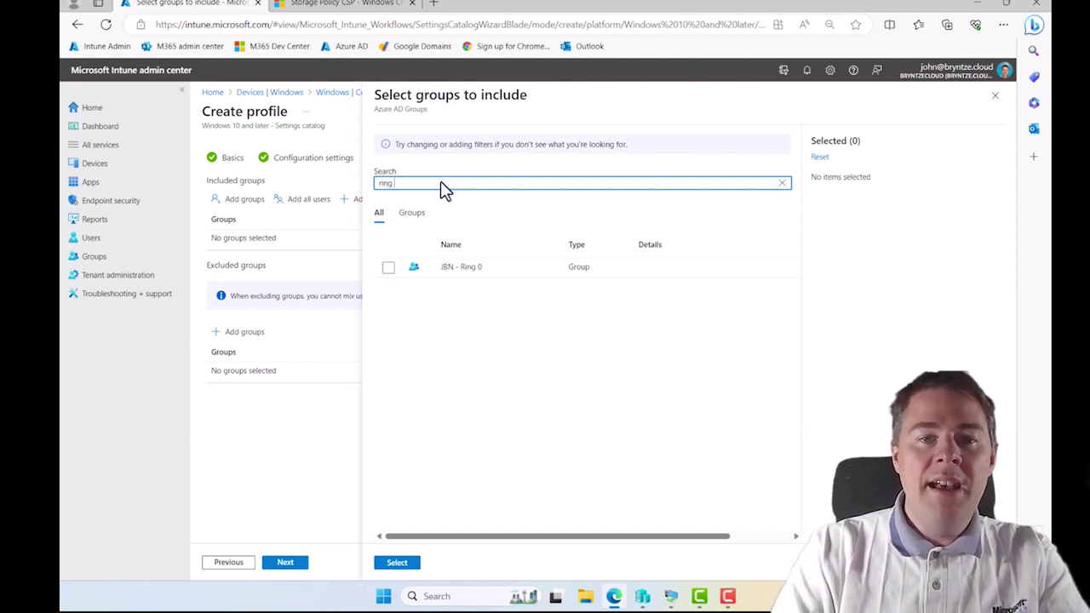
key(BackSpace)
key(BackSpace)
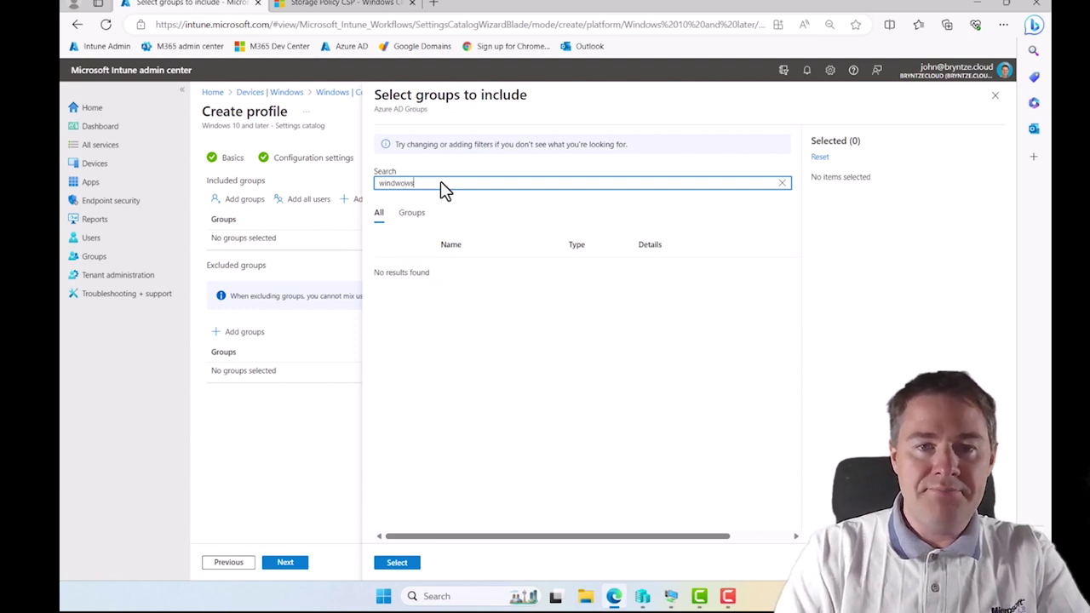
double_click(444, 184)
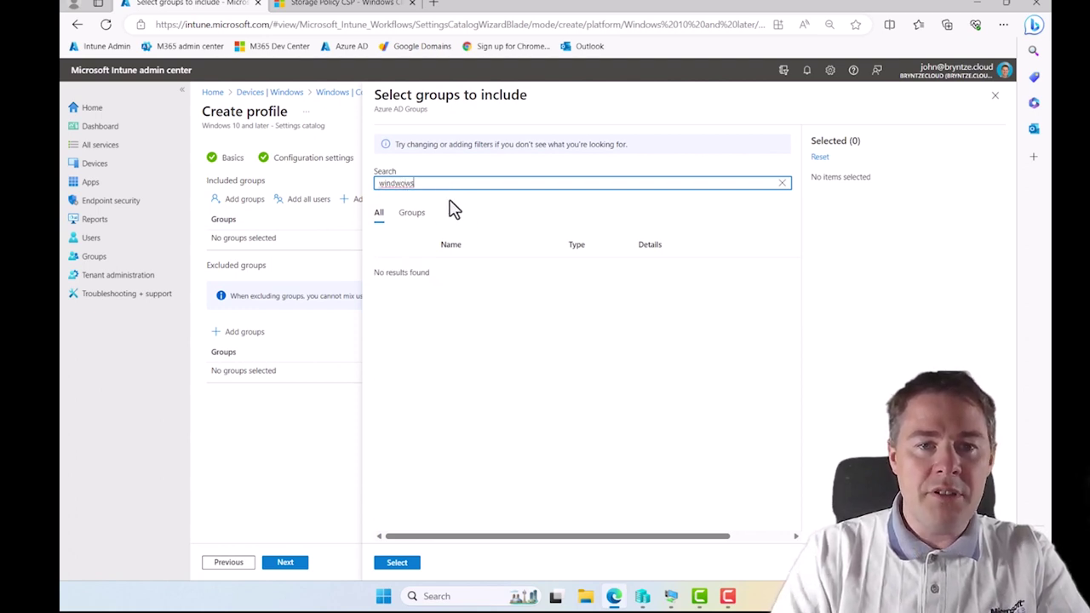
text(windows)
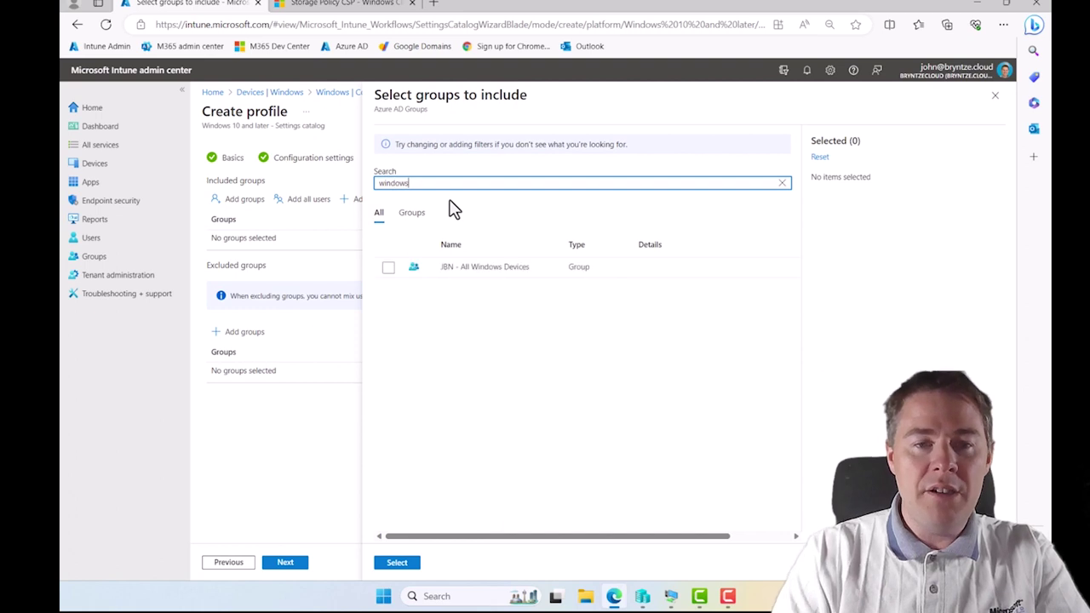
click(388, 269)
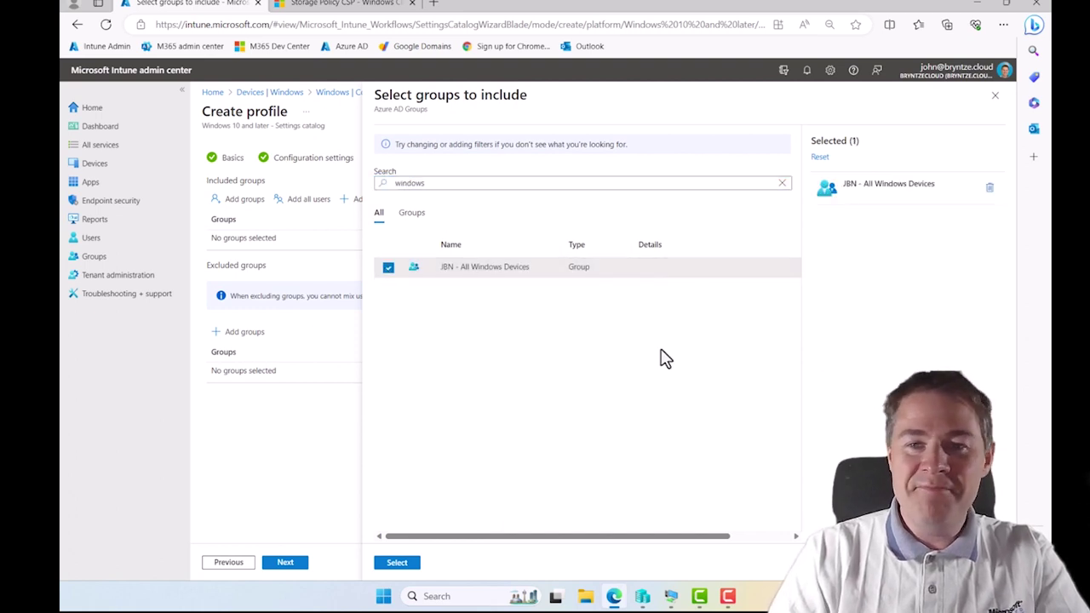
click(393, 563)
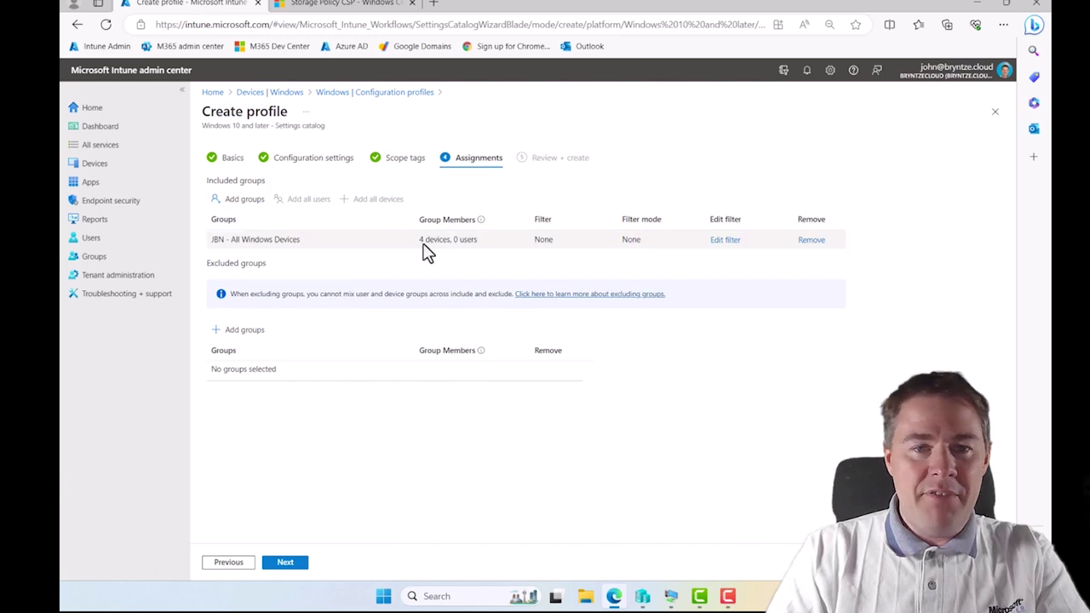
Review the profile's Storage settings summary and create the profile.
click(286, 569)
scroll(519, 383, down, 2)
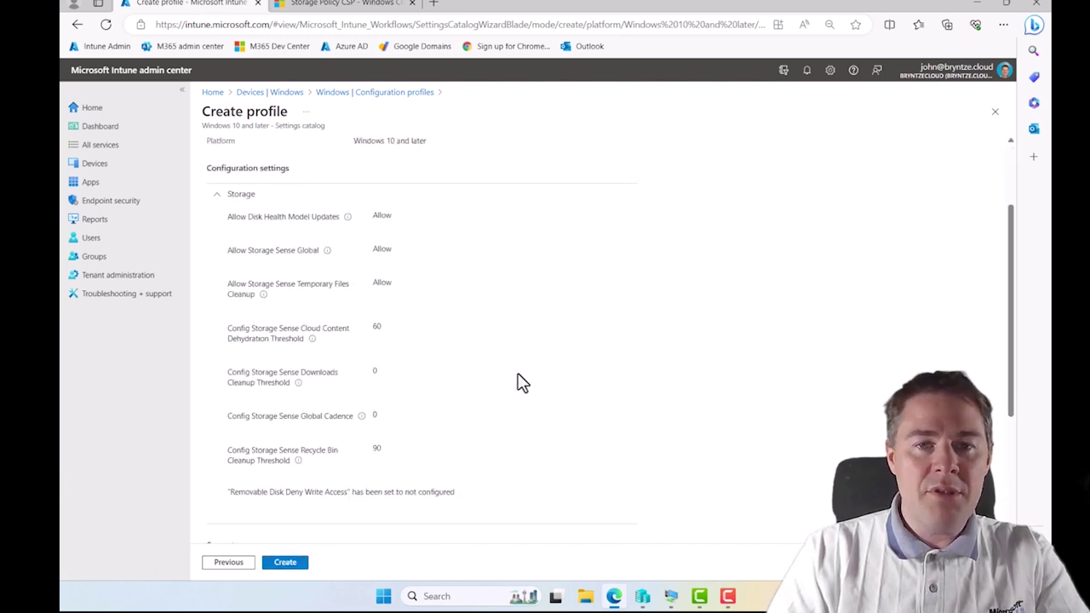
click(287, 567)
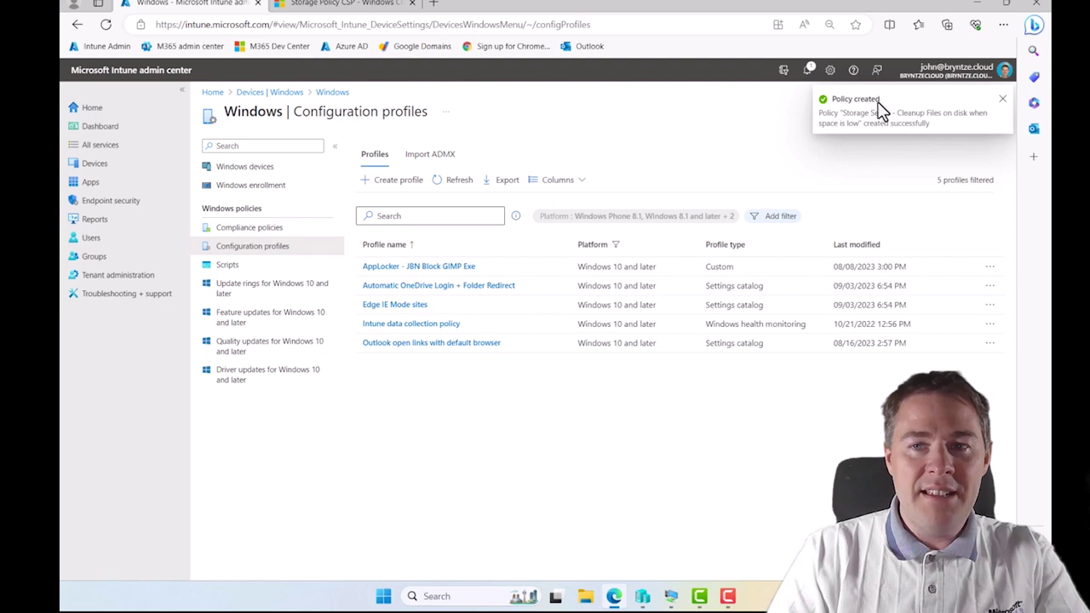
Refresh the configuration profiles list and open the Storage Sense - Cleanup Files on disk when space is low profile.
click(453, 186)
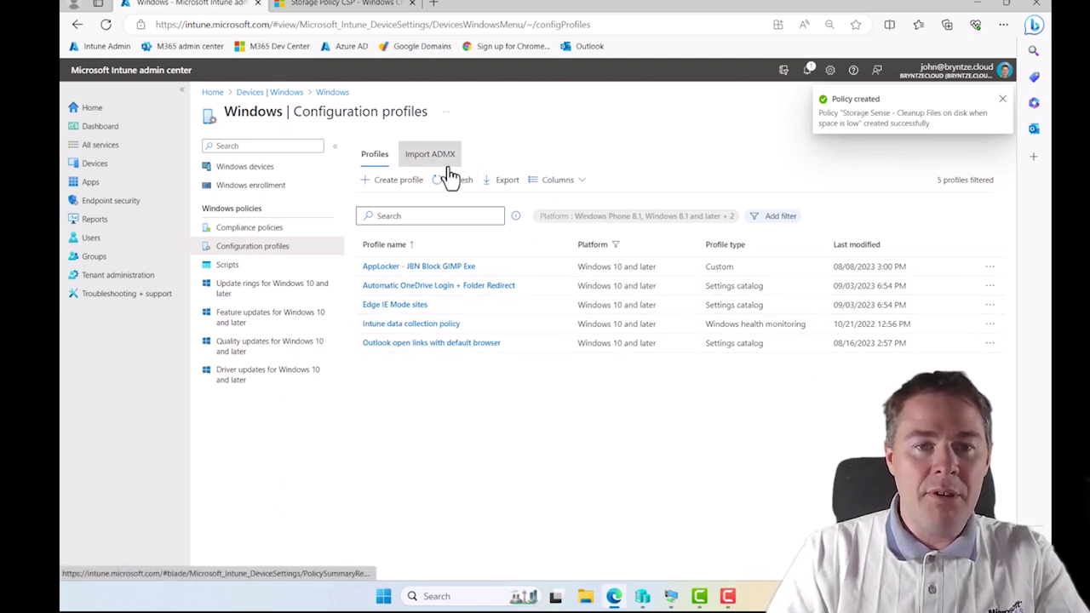
click(451, 189)
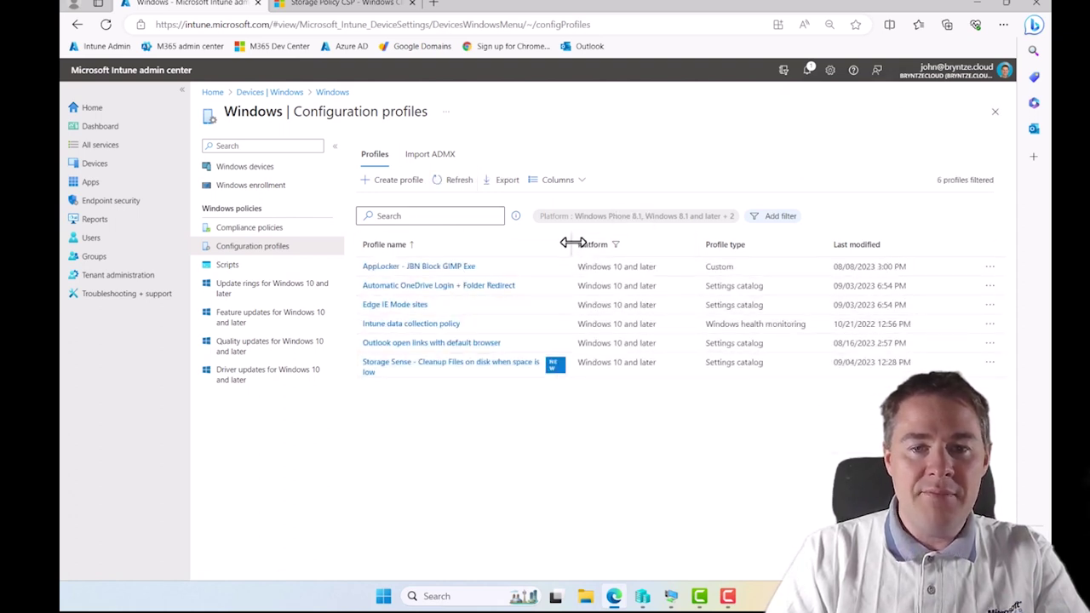
drag(573, 243, 592, 243)
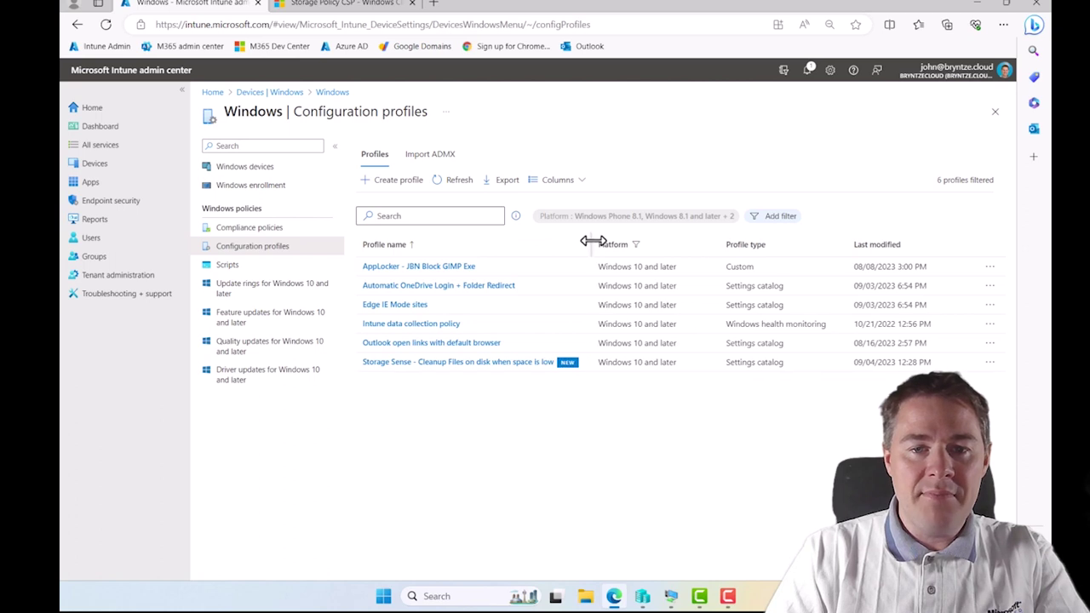
click(421, 363)
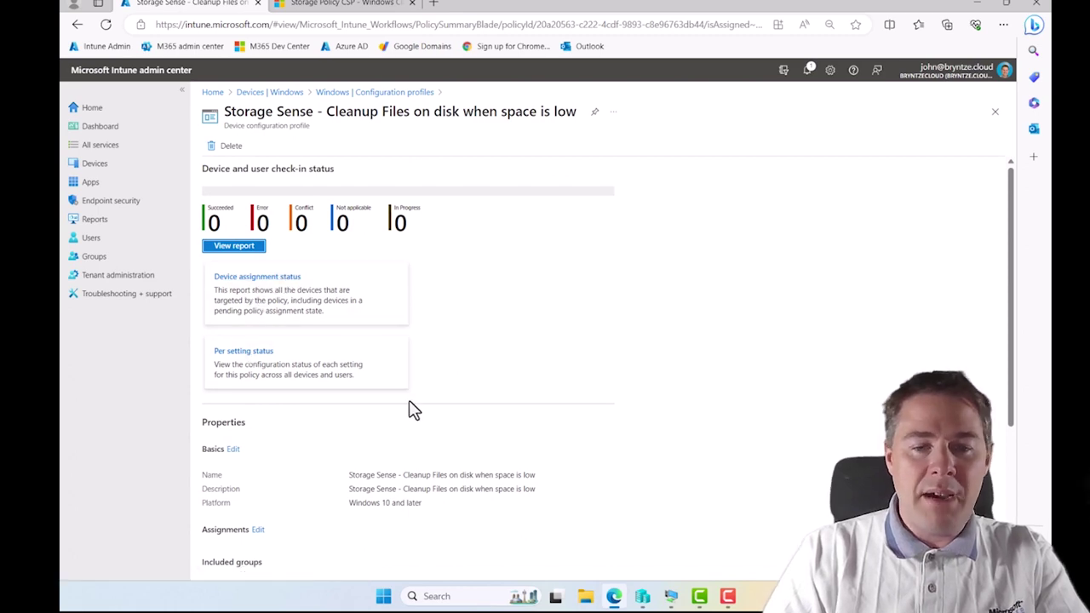
Switch to the virtual machine and leave the Storage Sense page for the main System settings page.
click(671, 596)
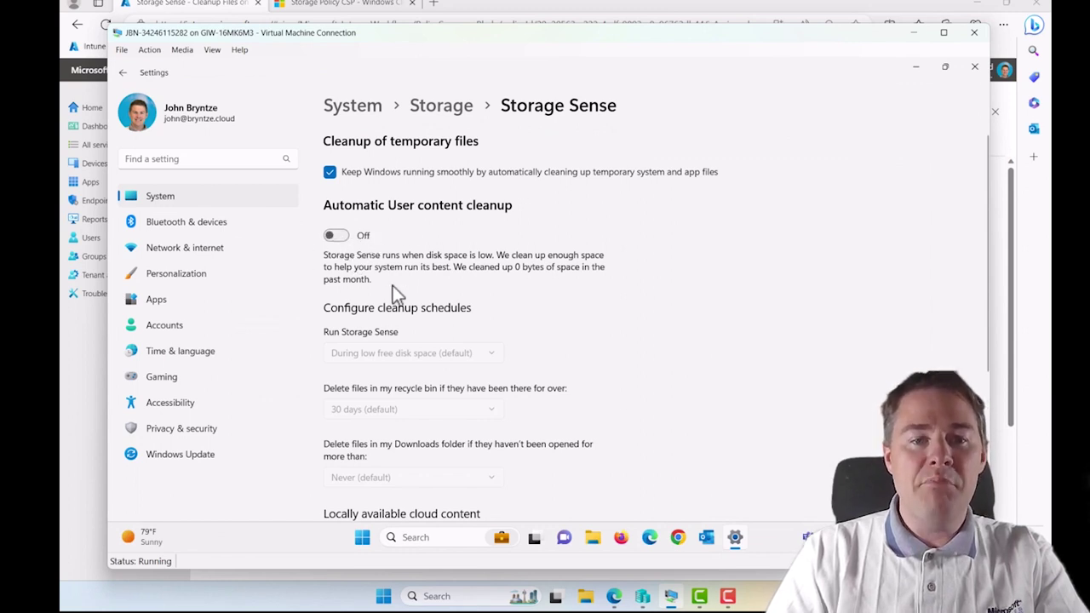
click(160, 223)
click(162, 198)
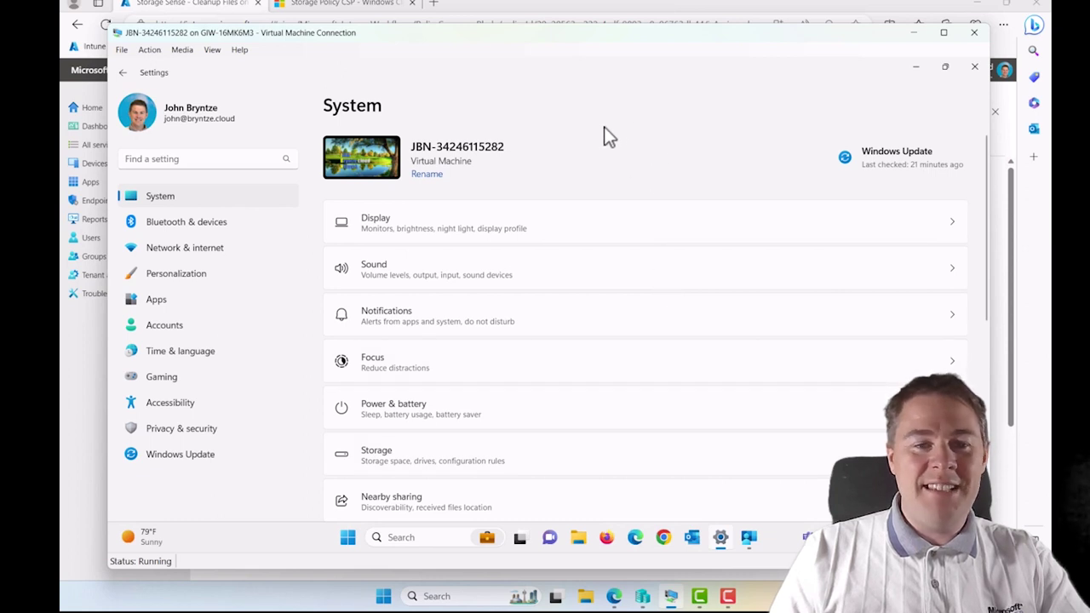
Search the settings for "stora", open Storage Sense through the Turn on Storage Sense result, and review its cleanup schedules and cloud content options.
click(158, 158)
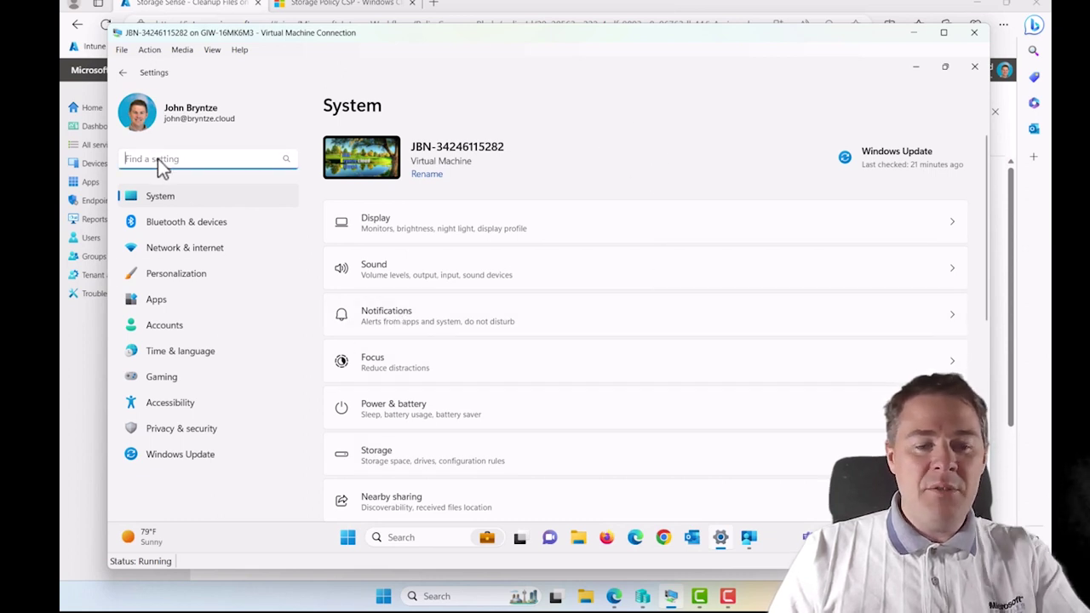
text(stora)
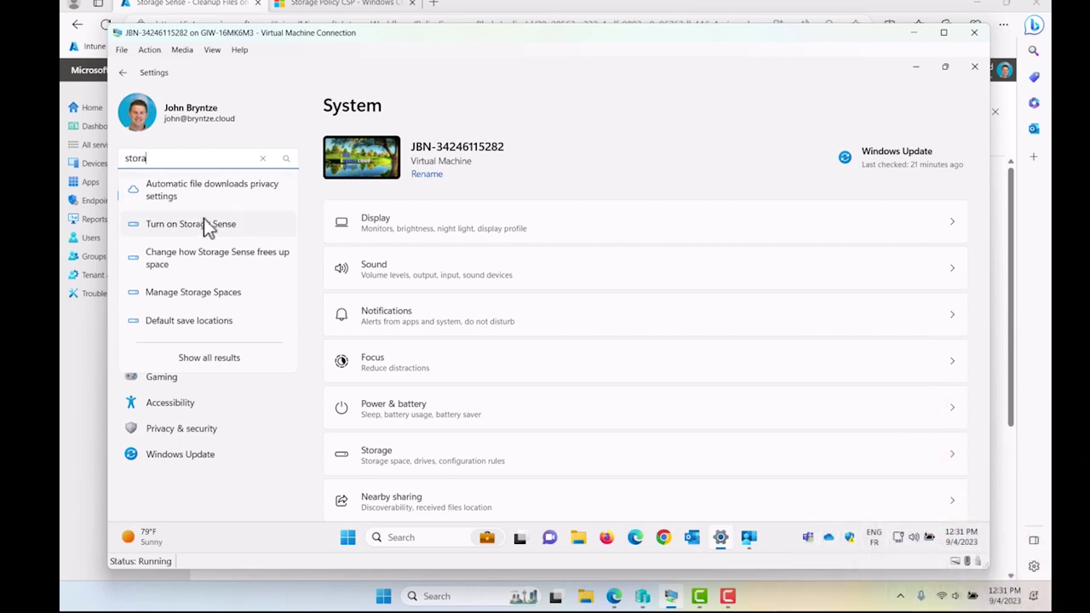
click(205, 226)
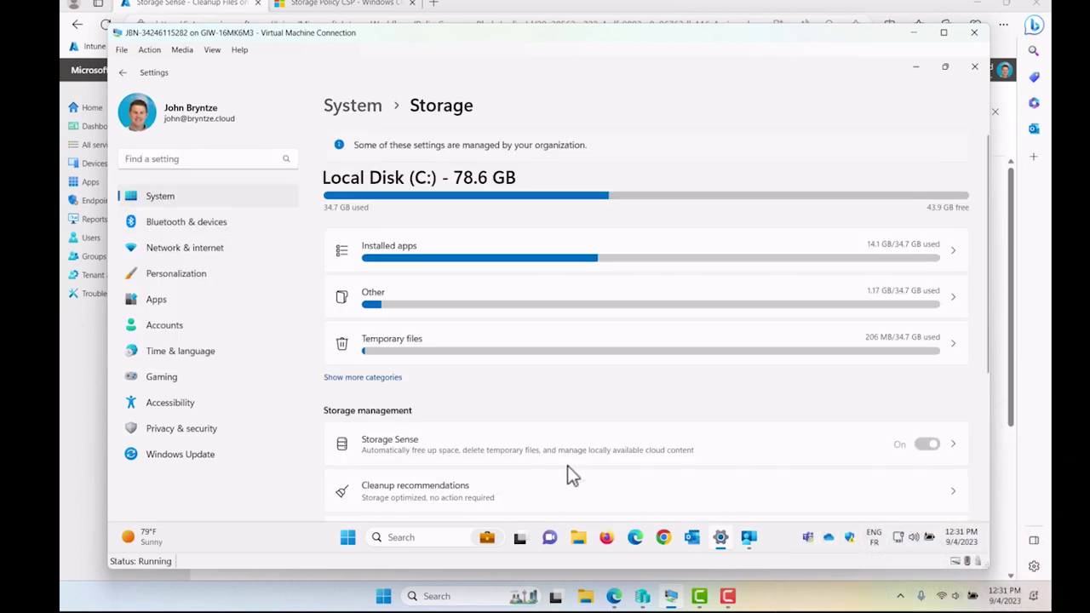
click(951, 453)
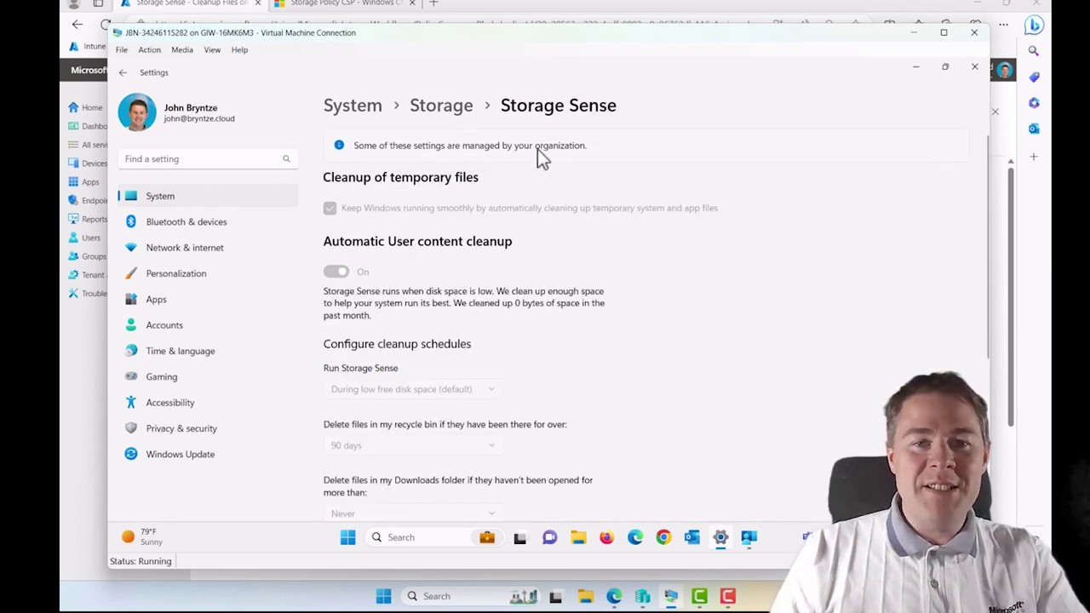
scroll(574, 337, down, 3)
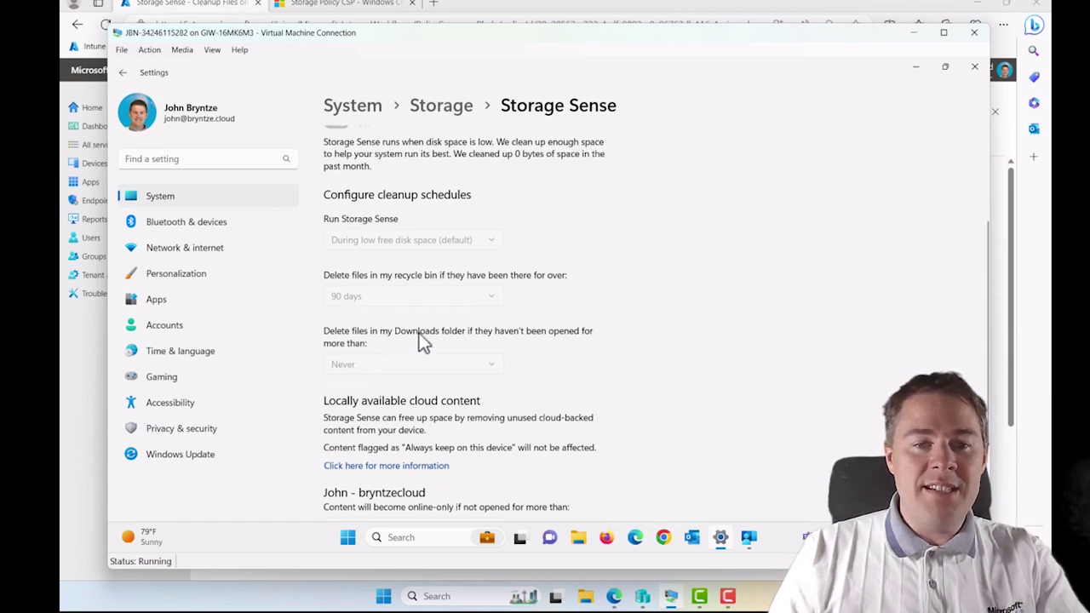
scroll(467, 363, down, 3)
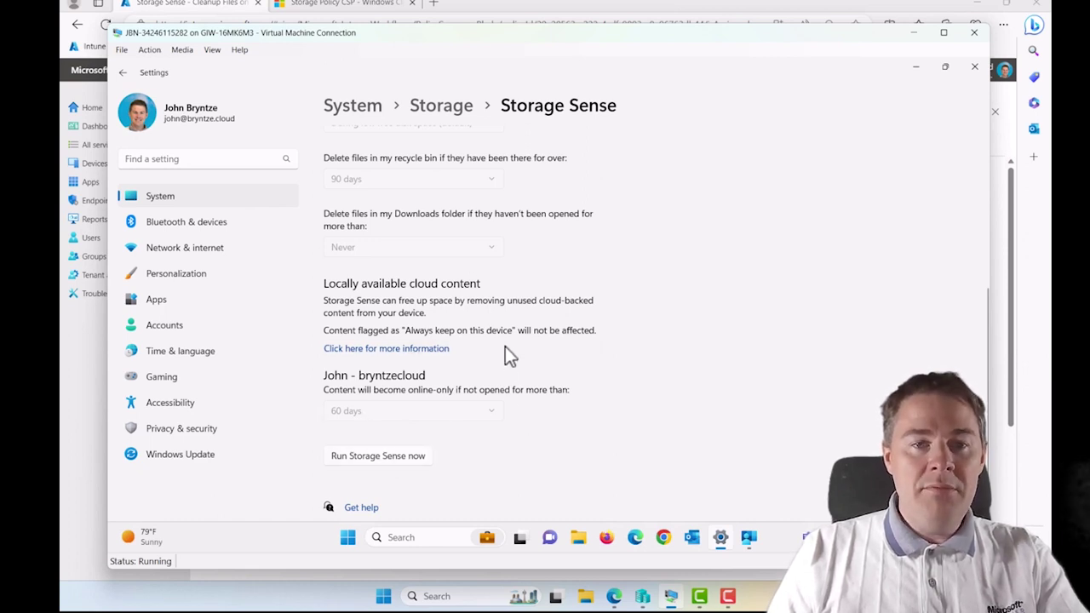
scroll(504, 349, up, 5)
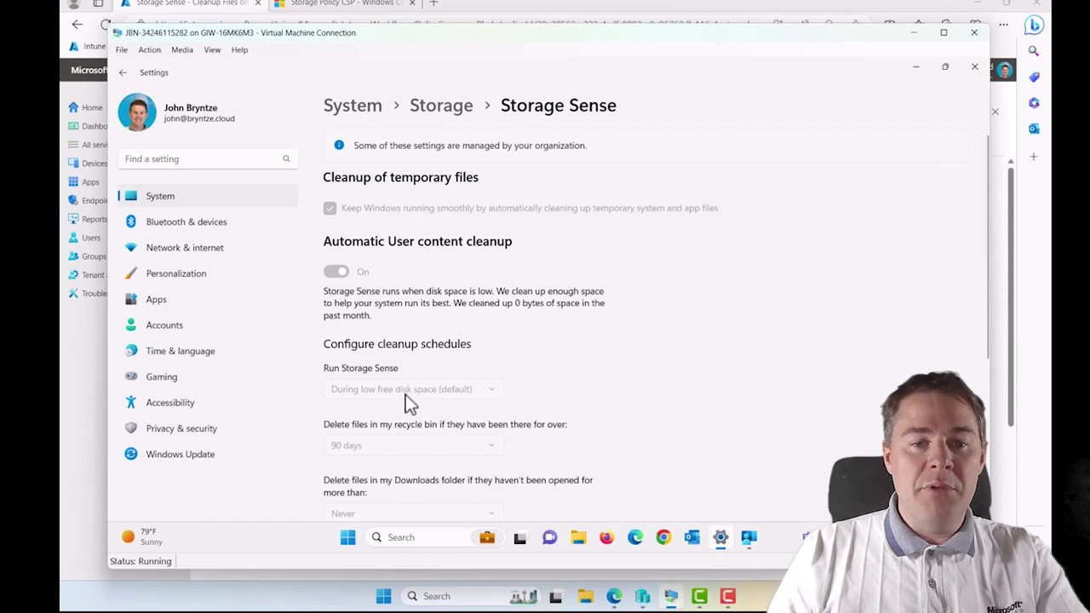
Check the free space on Local Disk (C:) in the virtual machine's File Explorer and close the window.
click(577, 536)
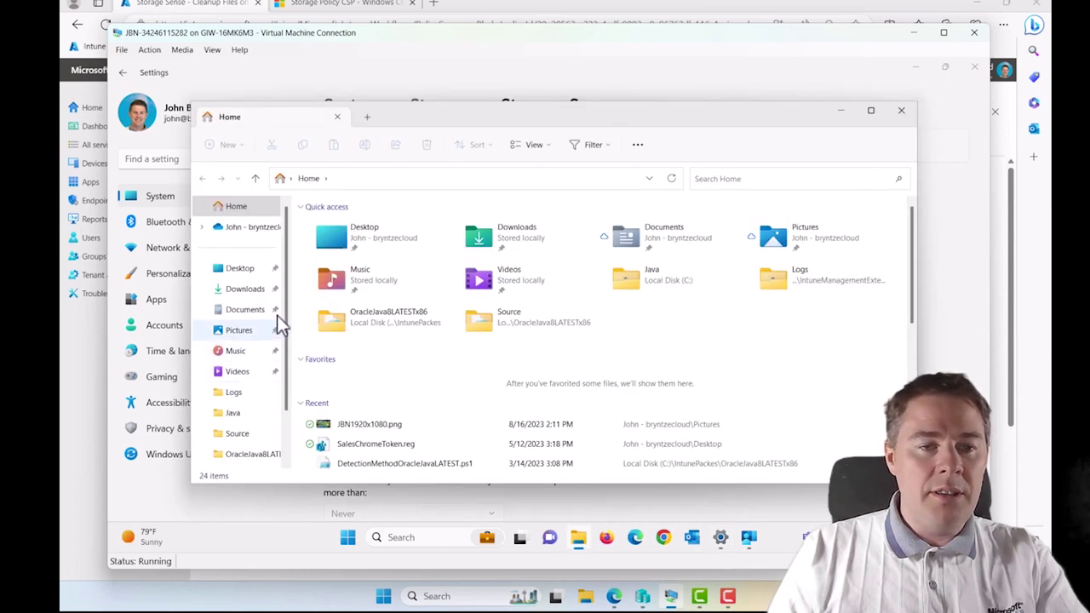
scroll(260, 332, down, 2)
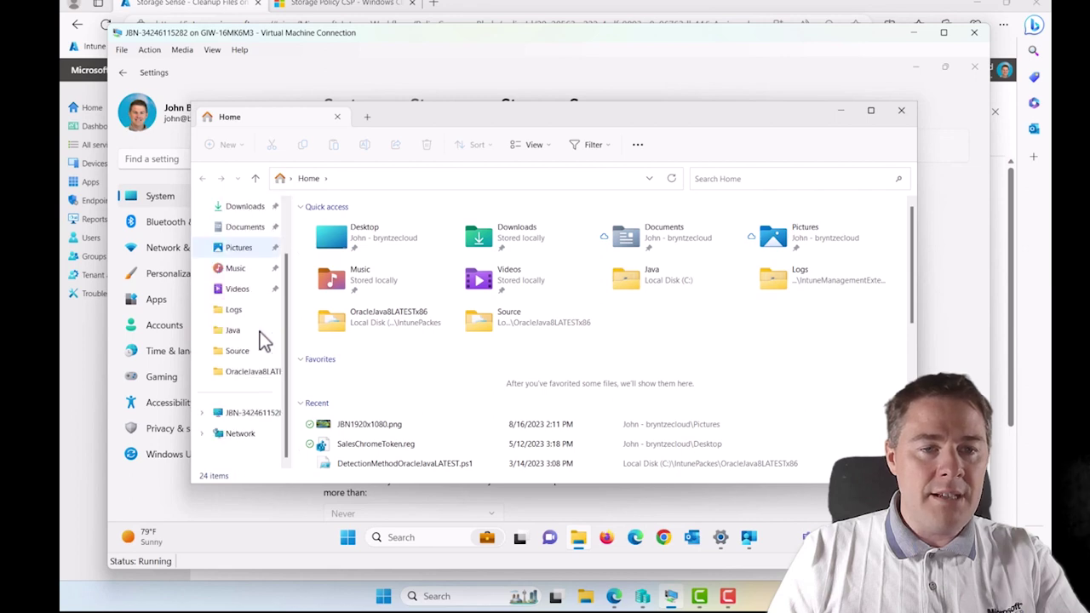
click(230, 411)
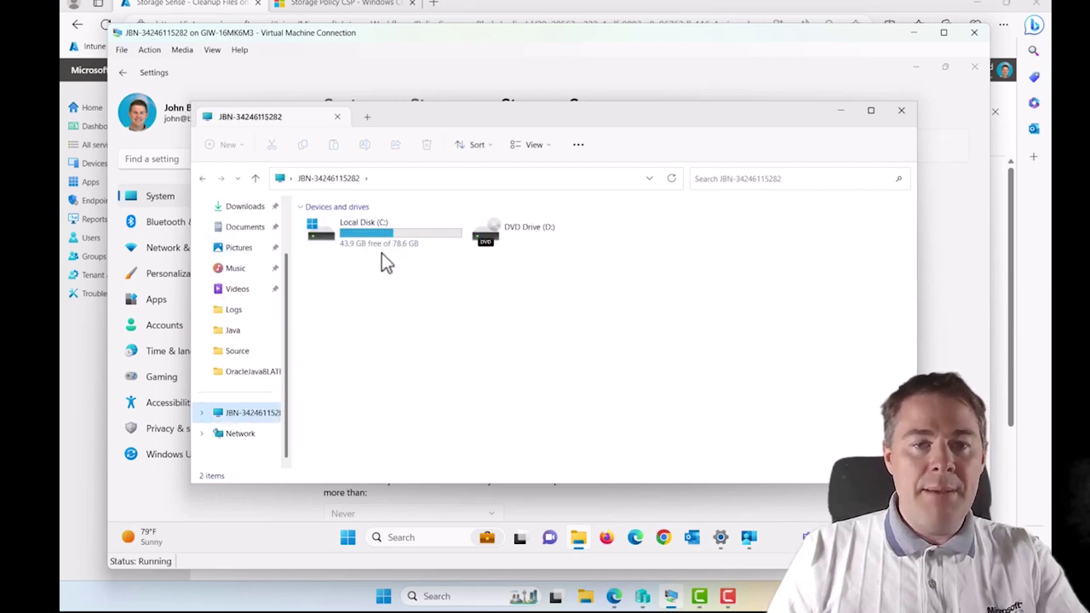
click(901, 113)
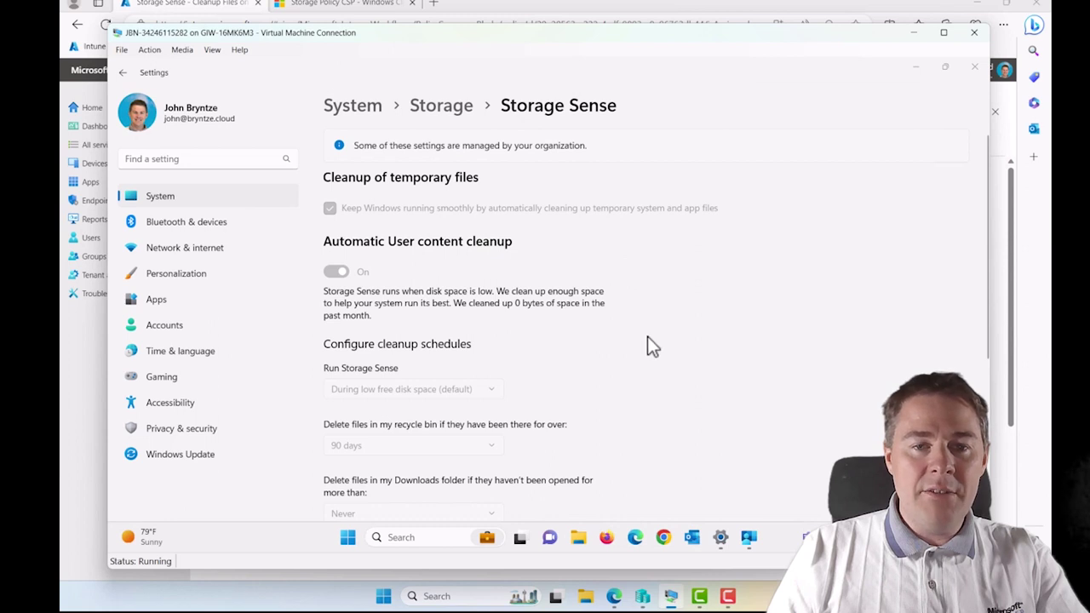
Run Storage Sense immediately, dismiss the OneDrive pop-up, and check the cleanup result and last run details.
scroll(647, 339, down, 5)
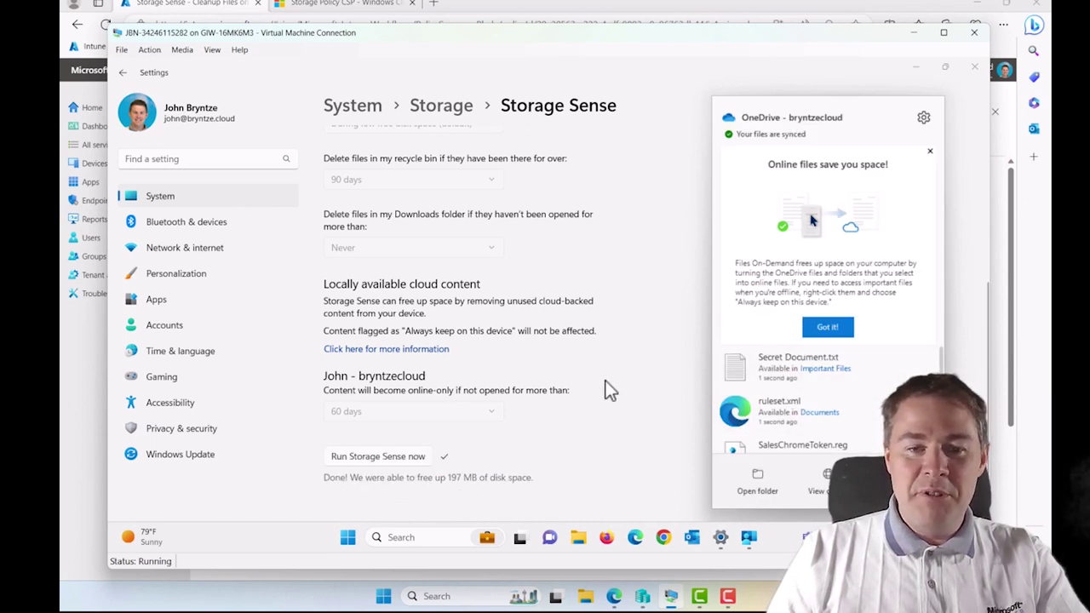
click(451, 489)
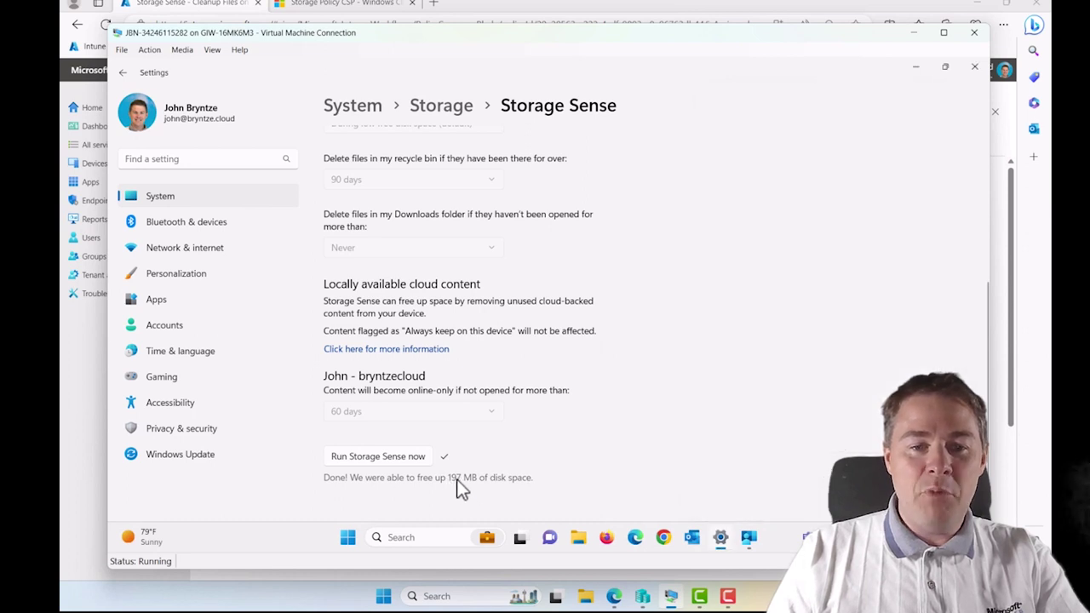
scroll(619, 322, up, 5)
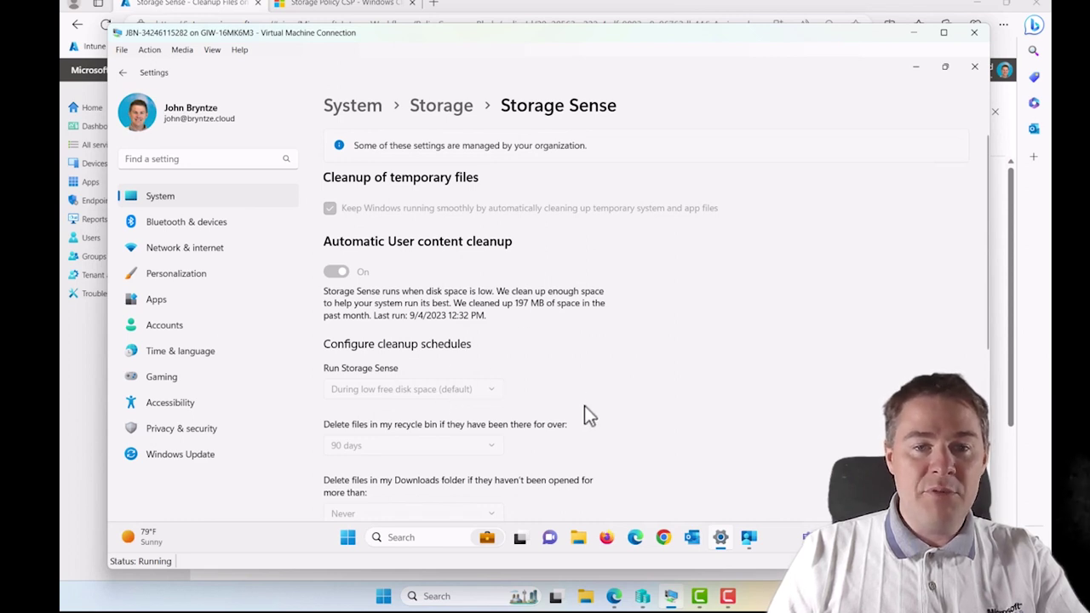
scroll(584, 406, down, 5)
scroll(529, 394, up, 5)
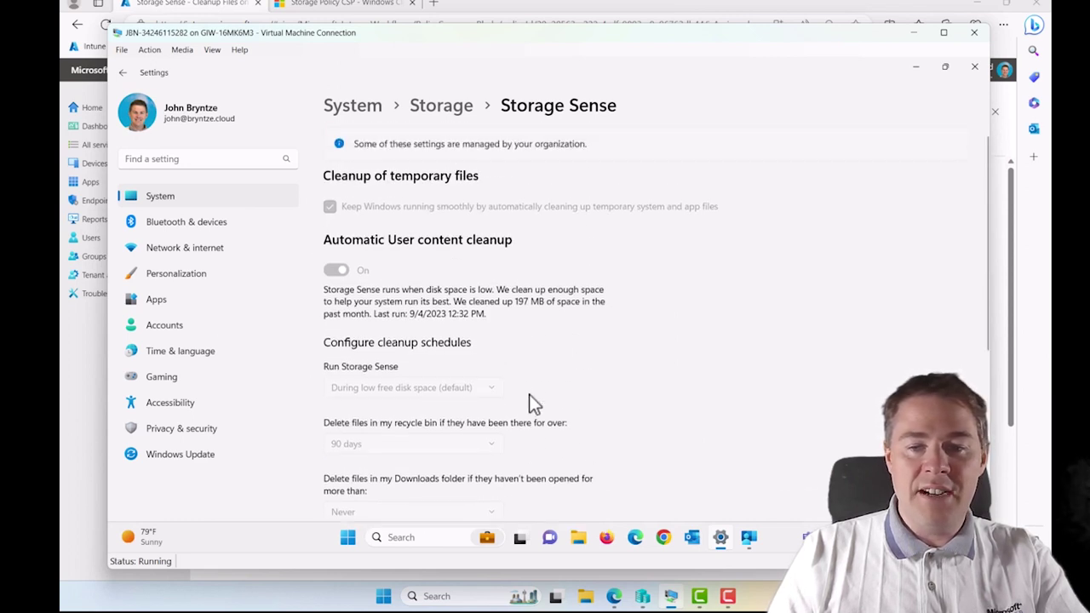
Switch back to the Intune admin center, view the profile's Device assignment status report, and reopen the Storage Sense profile from Configuration profiles.
click(914, 34)
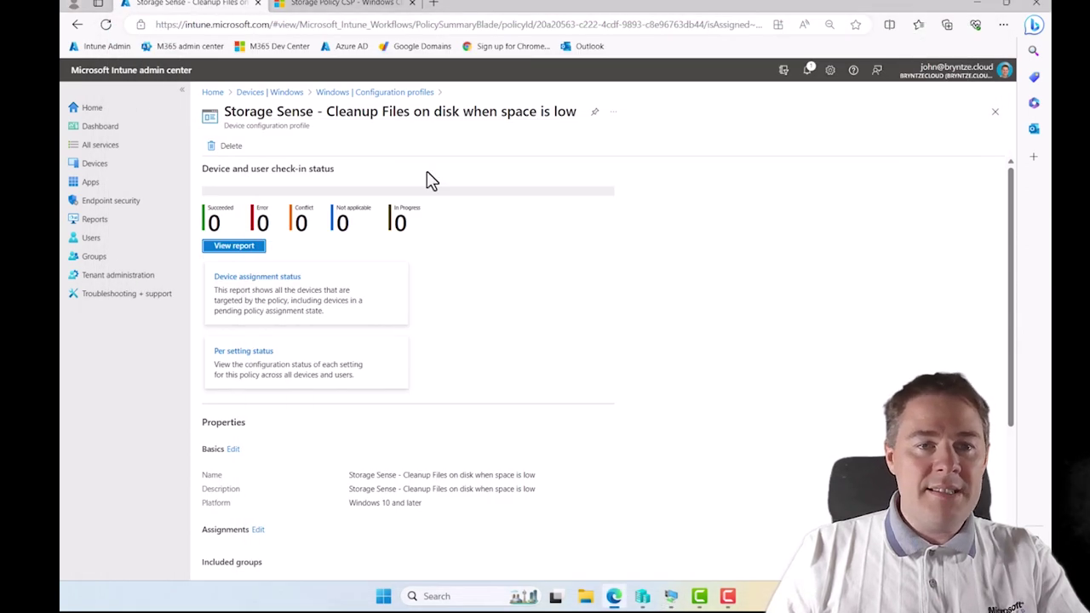
click(248, 288)
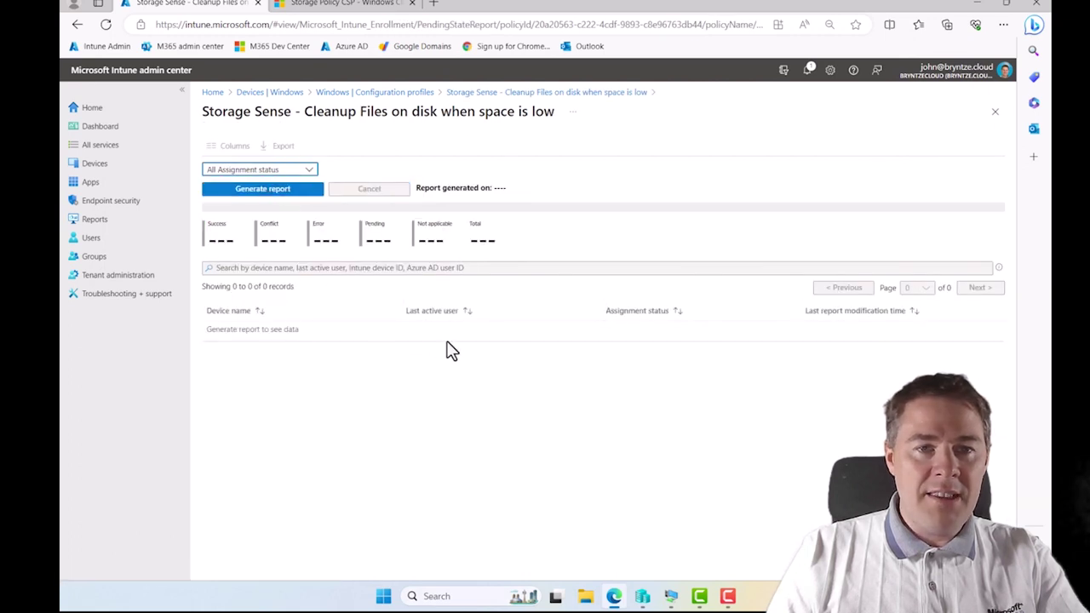
click(397, 92)
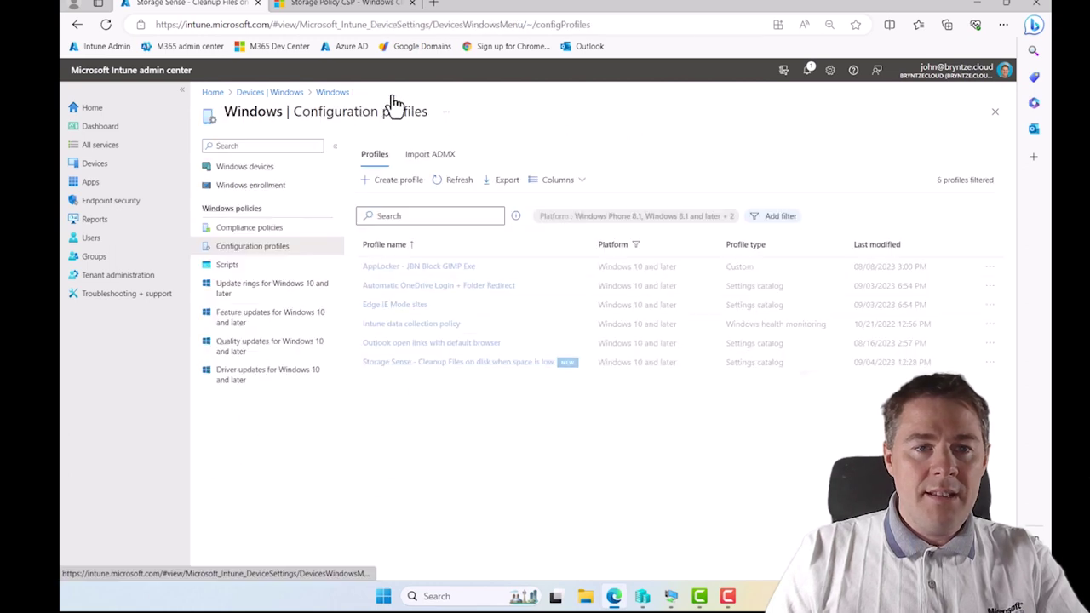
click(412, 363)
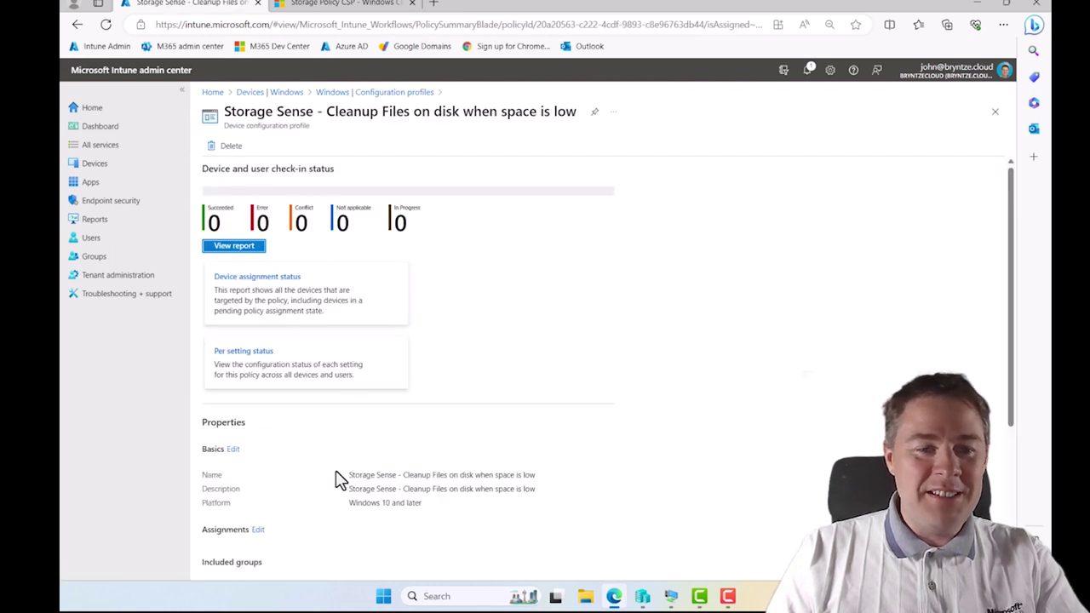
Open the Storage Sense profile's device and user check-in report and refresh it to check the device's status.
click(238, 249)
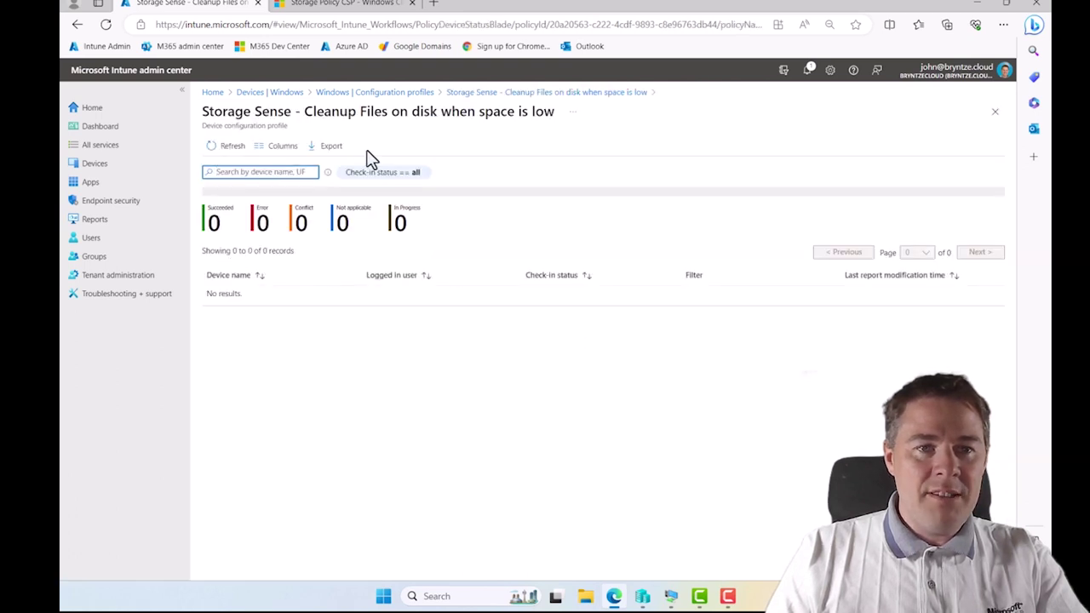
click(232, 149)
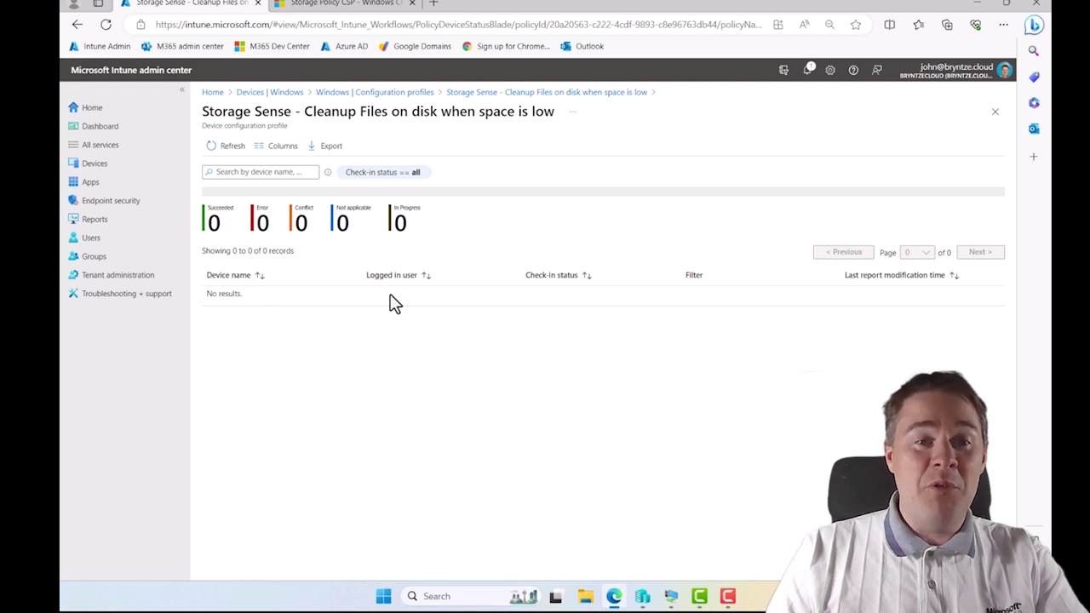
click(228, 148)
click(229, 151)
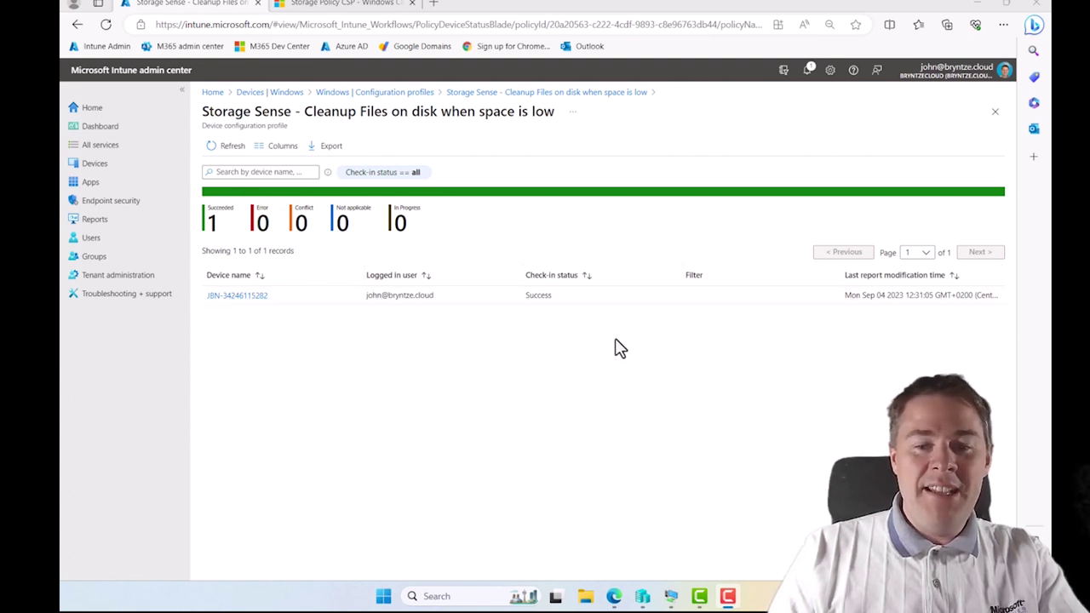
Switch to the virtual machine and examine the Storage Sense page's last run details, cleanup schedules, recycle bin, Downloads and cloud content settings.
mouse_move(671, 596)
click(634, 511)
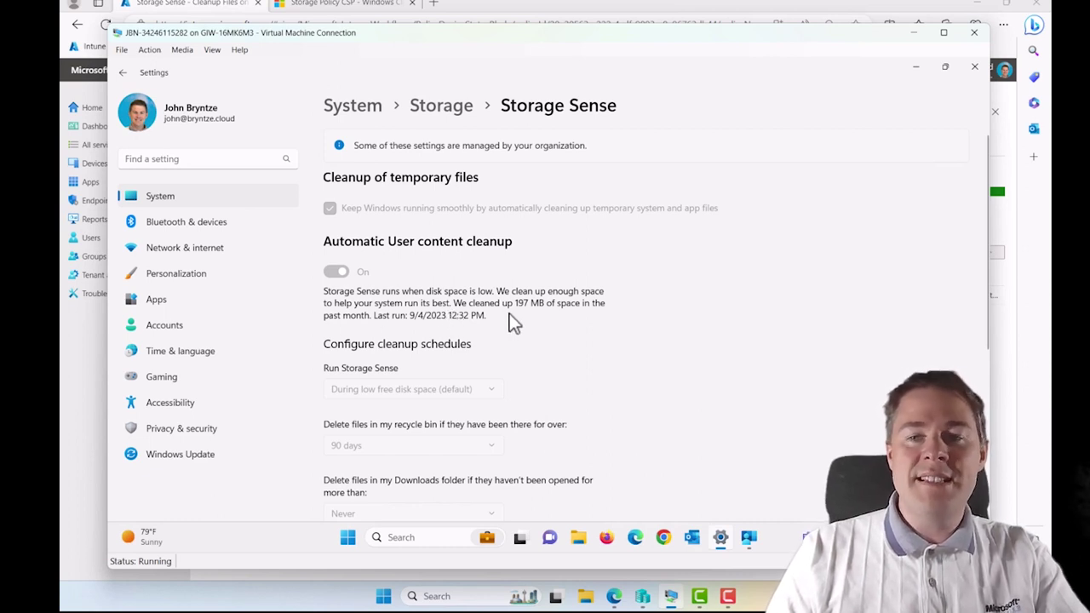
scroll(510, 313, down, 3)
scroll(509, 313, up, 3)
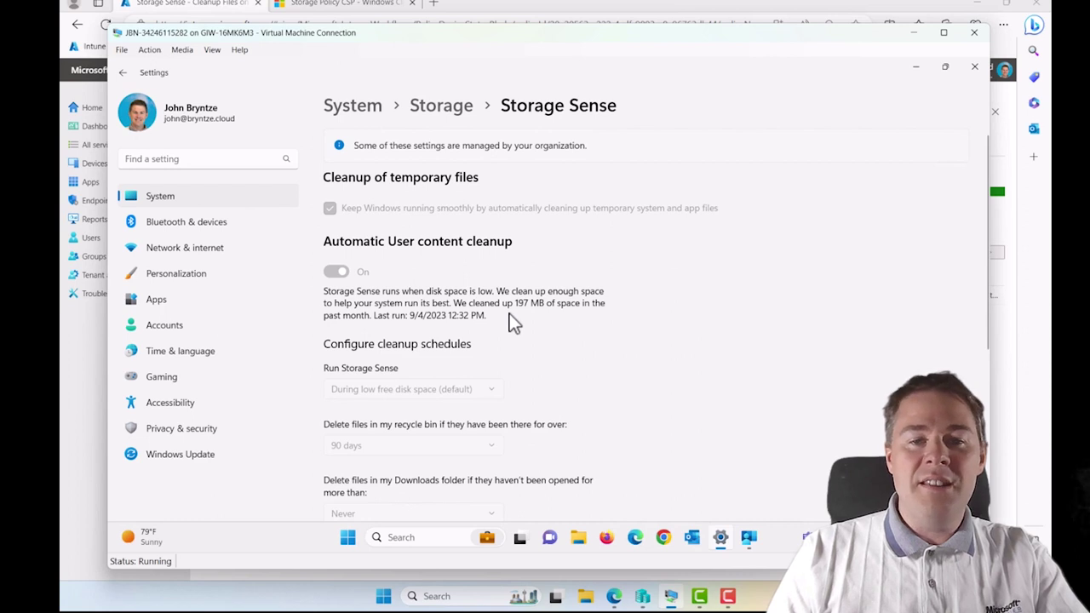
scroll(509, 317, down, 3)
scroll(476, 320, up, 3)
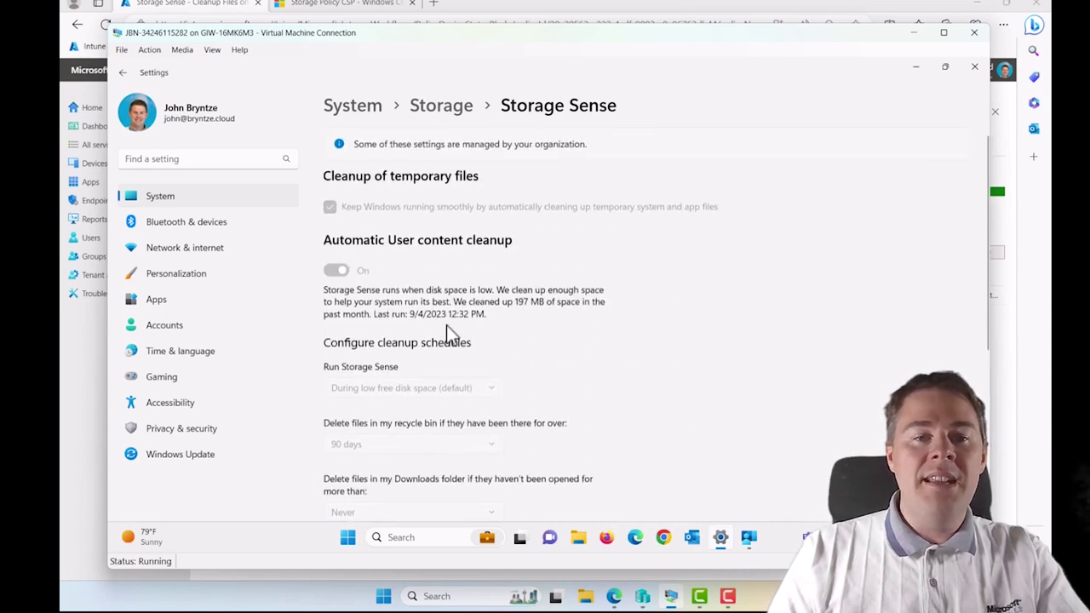
scroll(483, 334, down, 2)
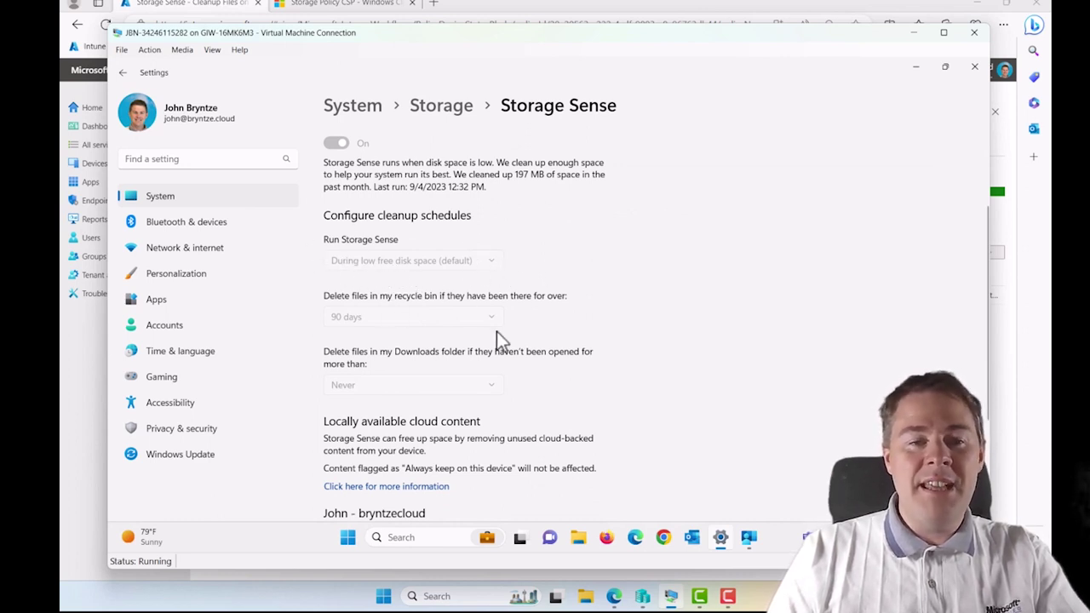
scroll(497, 334, down, 2)
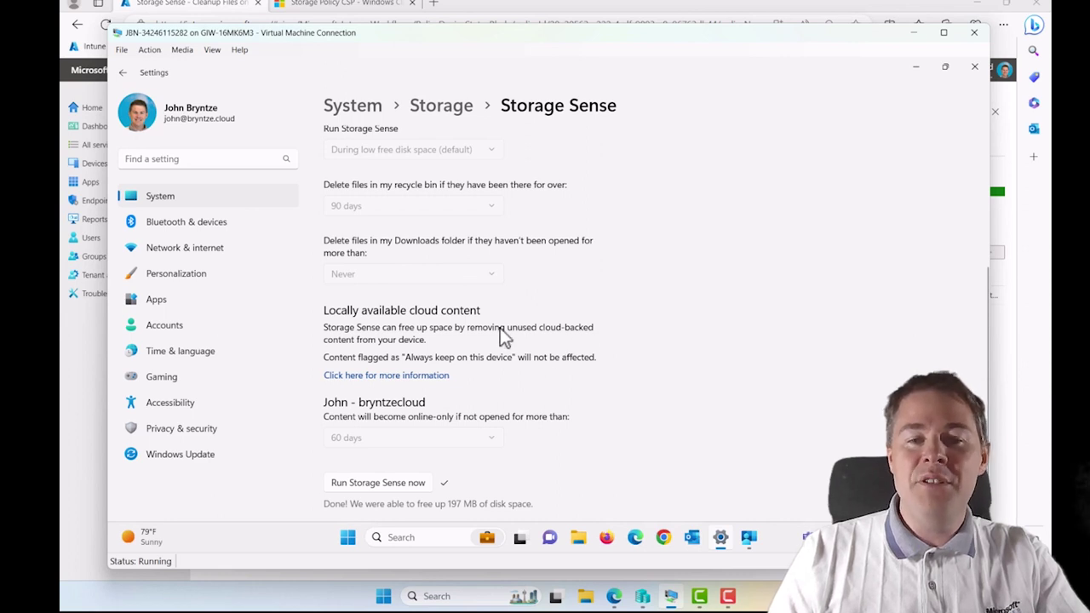
scroll(447, 246, up, 3)
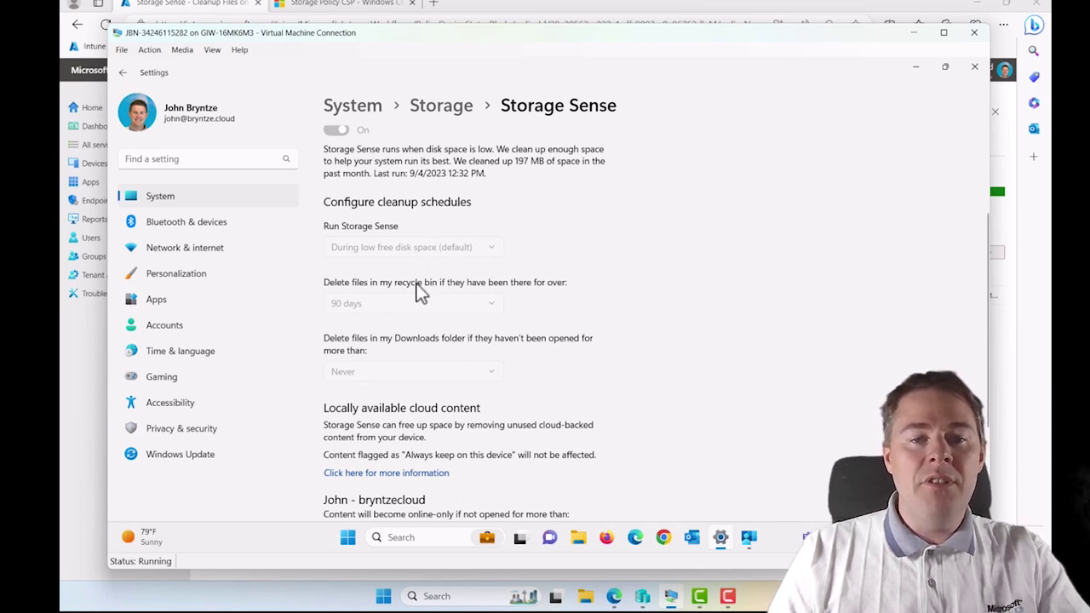
scroll(511, 345, down, 3)
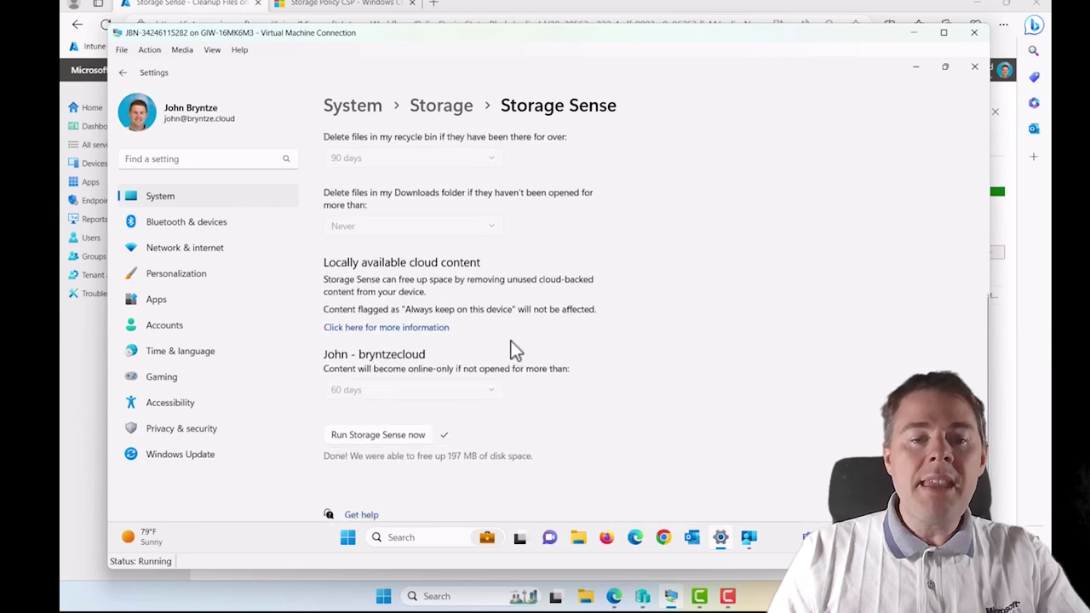